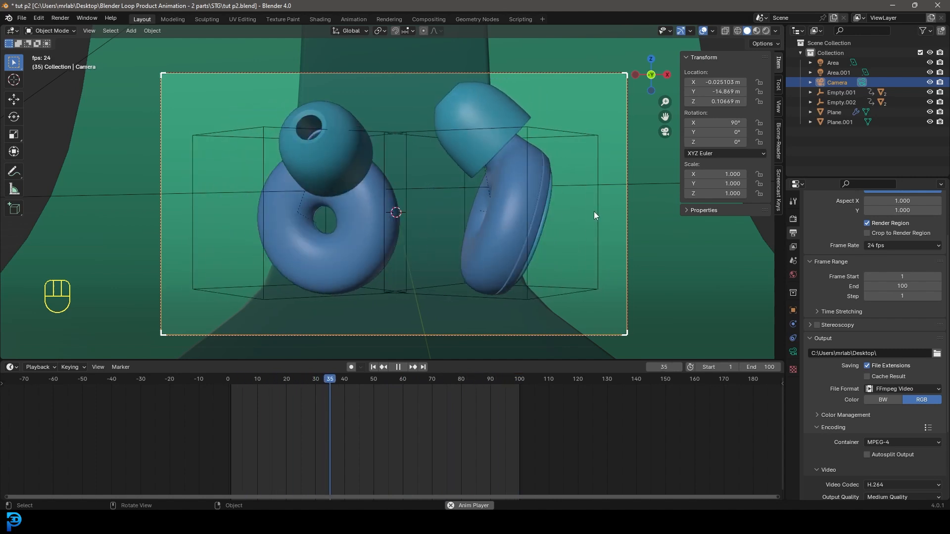
middle_click_drag(586, 215, 554, 231)
key("space")
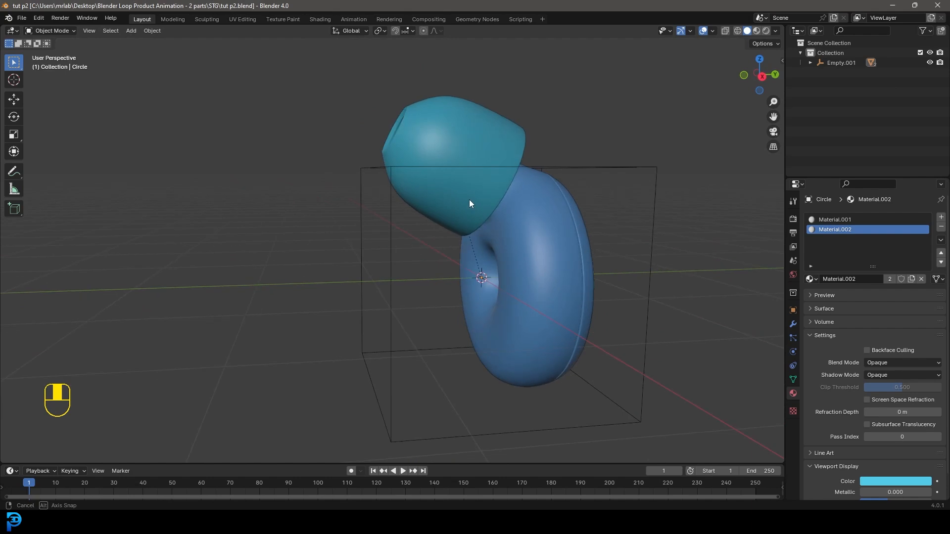
- In front view, select the whole earbud with its empty and shift it along X to the negative side of the origin
middle_click_drag(471, 204, 371, 212)
scroll(370, 212, "down", 5)
middle_click_drag(282, 242, 416, 240)
key("KP_1")
left_click_drag(512, 361, 246, 151)
scroll(488, 185, "up", 3)
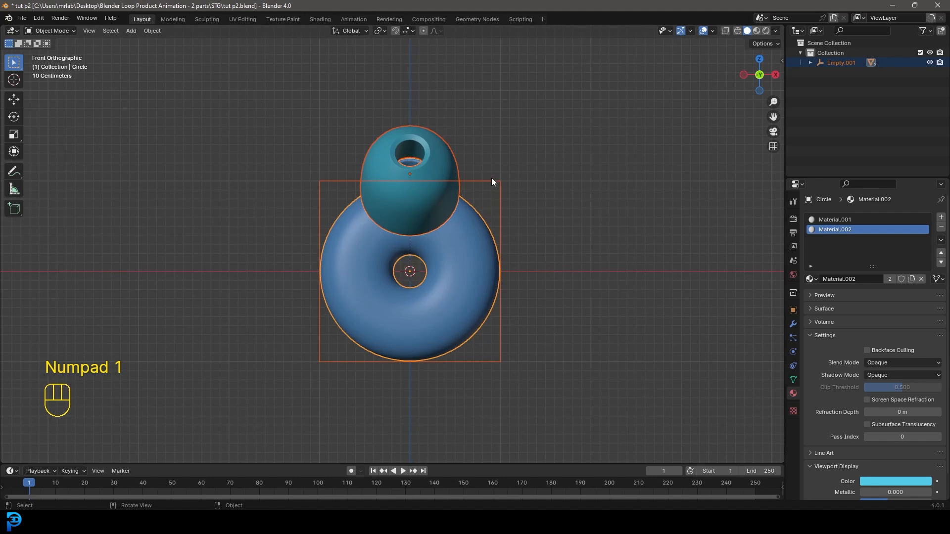
key("g")
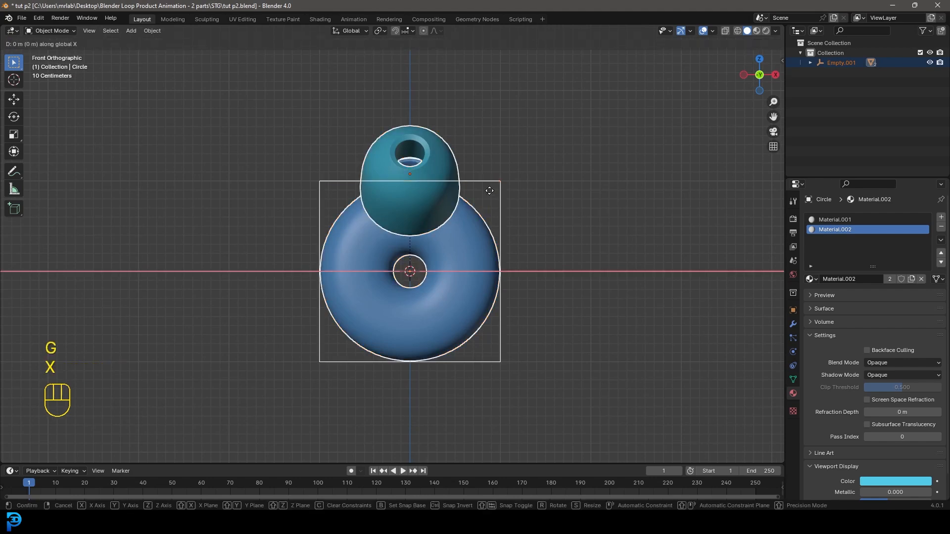
key("x")
left_click(350, 213)
scroll(350, 213, "down", 1)
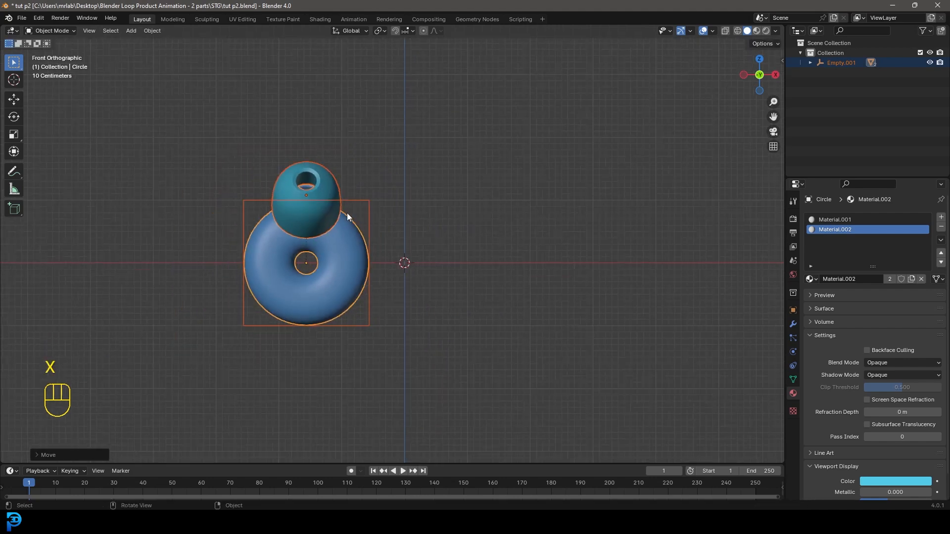
- Duplicate the earbud with its empty and place the copy about 3 m away along the positive X axis
key("shift+d")
key("x")
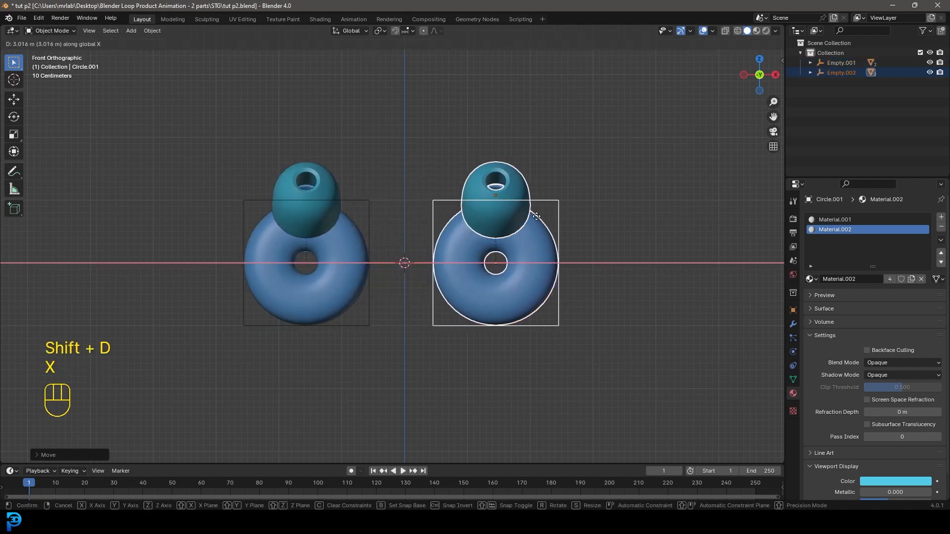
left_click(530, 220)
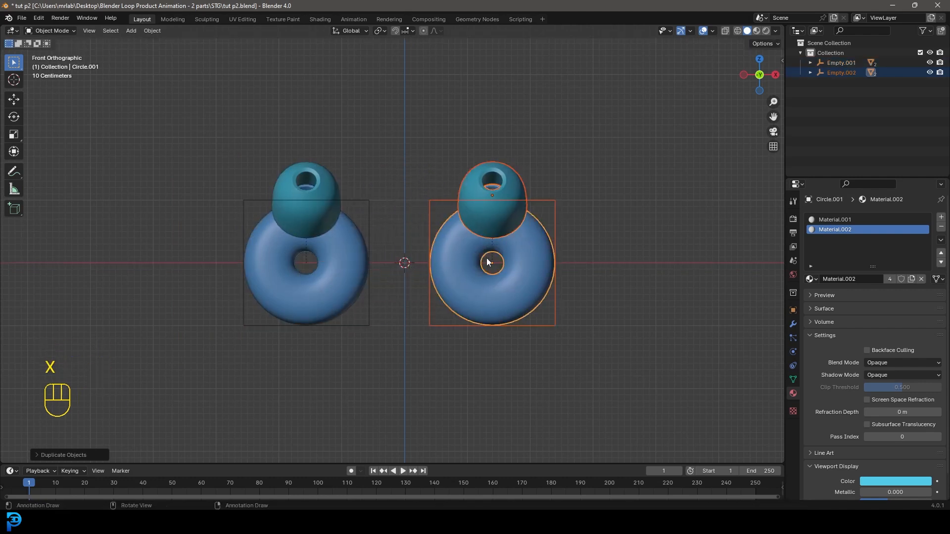
- Move the left earbud's empty along X toward the center, to about -1.26 m
left_click(377, 322)
left_click(370, 323)
key("g")
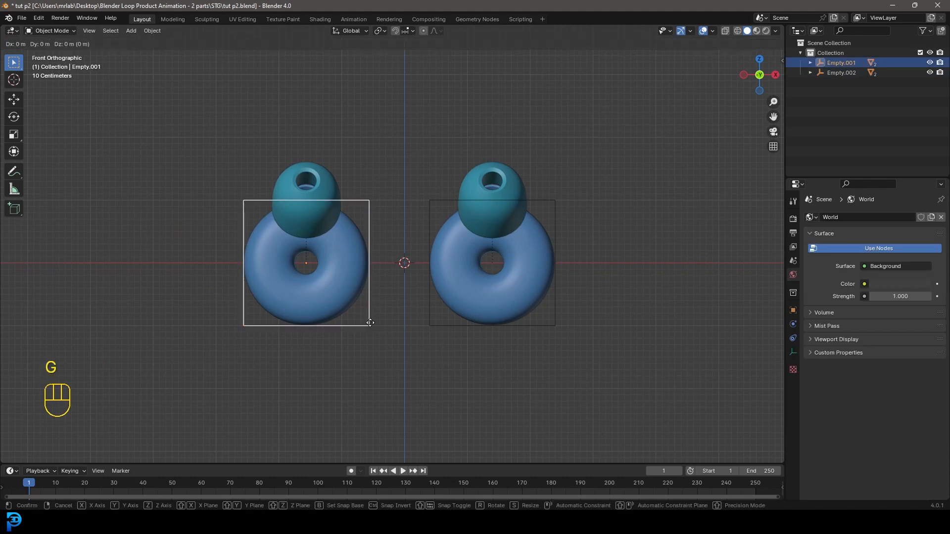
key("x")
left_click(390, 326)
- Move the right earbud's empty along X toward the center, to about 1.24 m
left_click(427, 325)
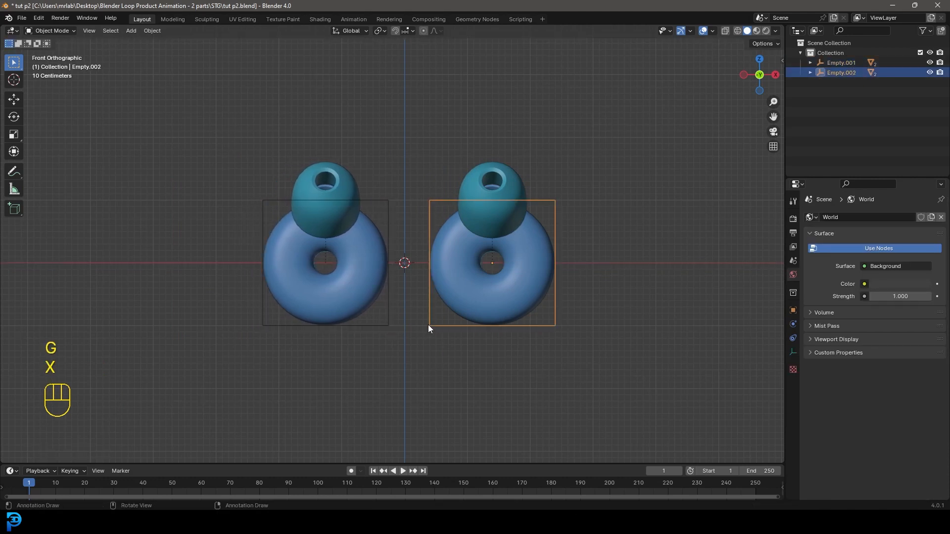
key("g")
key("x")
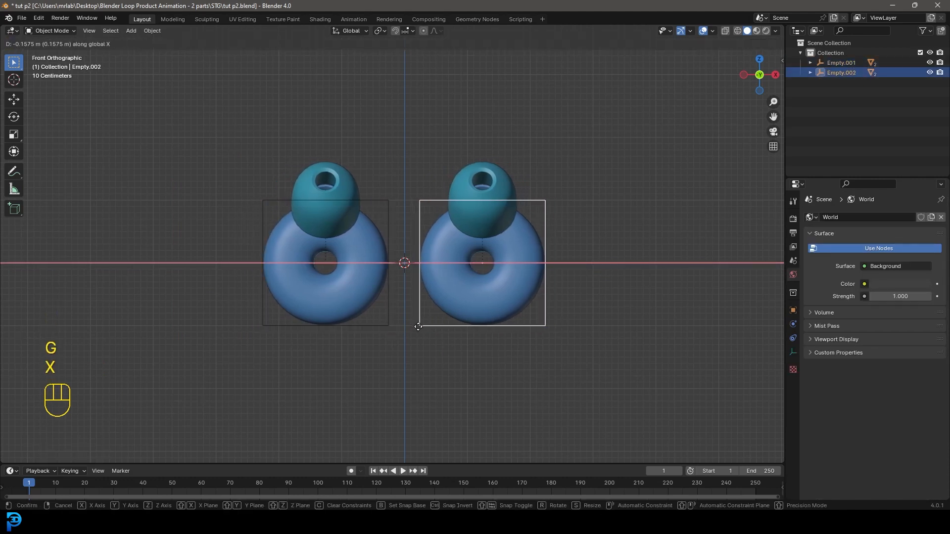
left_click(418, 325)
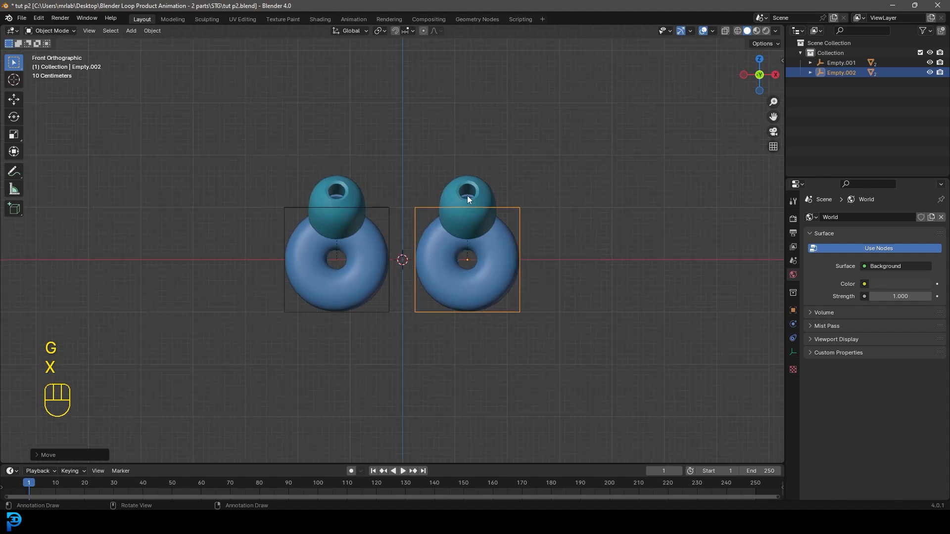
- Select the left empty, enlarge the timeline area and set the animation's end frame to 100
left_click(373, 202)
left_click_drag(488, 465, 491, 360)
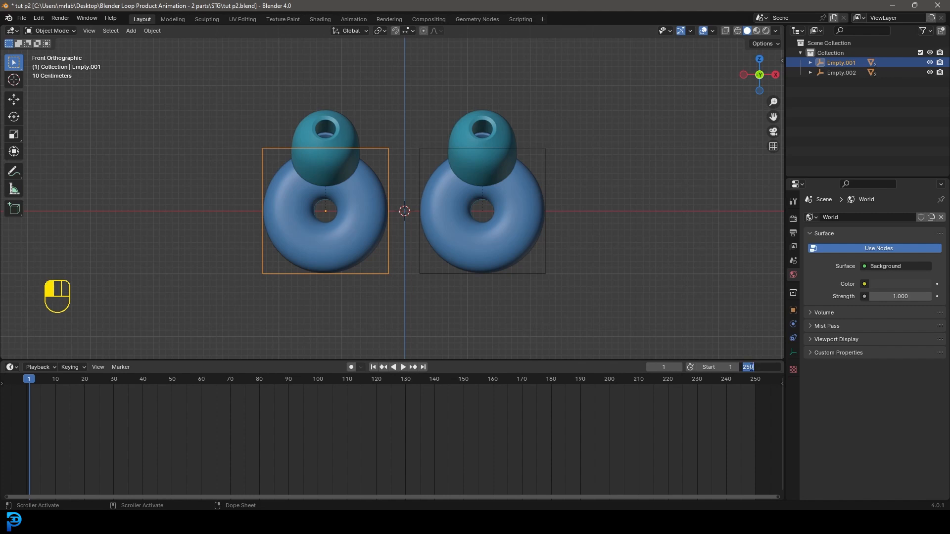
key("Return")
middle_click_drag(528, 430, 588, 427)
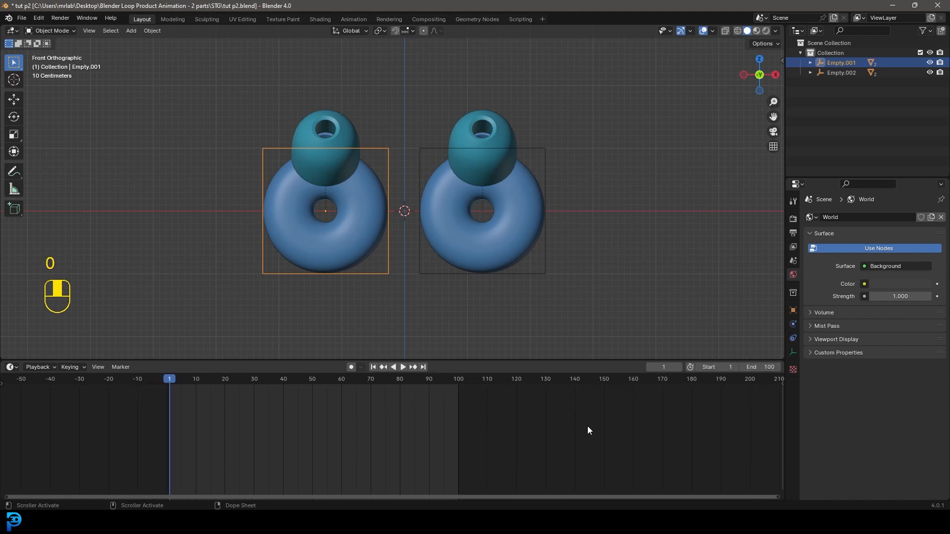
- Insert a Rotation keyframe for the left empty at frame 1
scroll(379, 114, "up", 1)
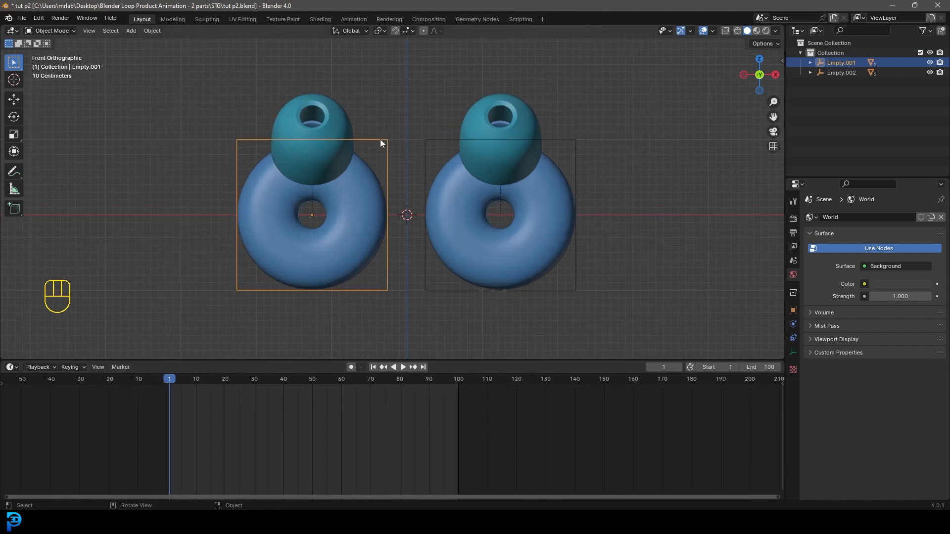
left_click(381, 139)
key("g")
key("i")
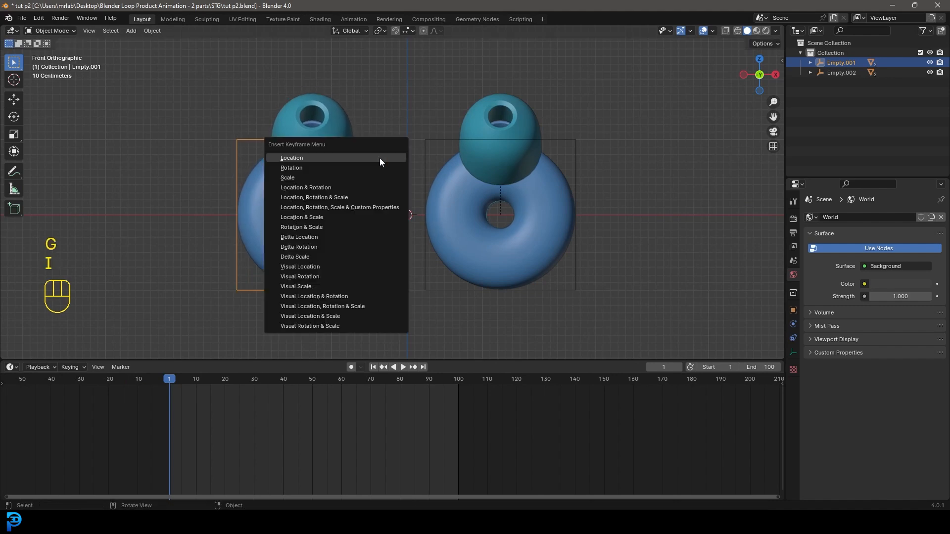
left_click(292, 168)
- With auto keying on, rotate the left empty 360° around the Z axis at frame 100
left_click_drag(166, 382, 458, 407)
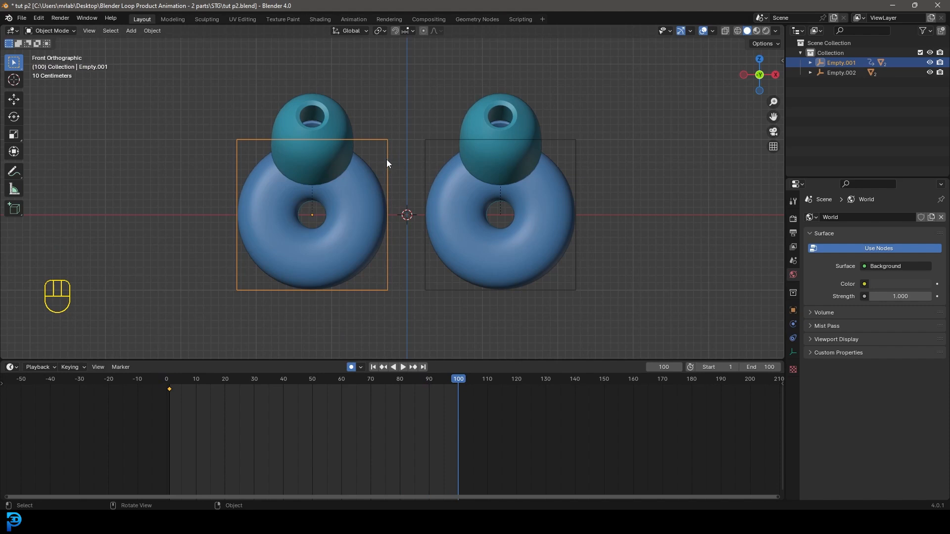
key("r")
key("z")
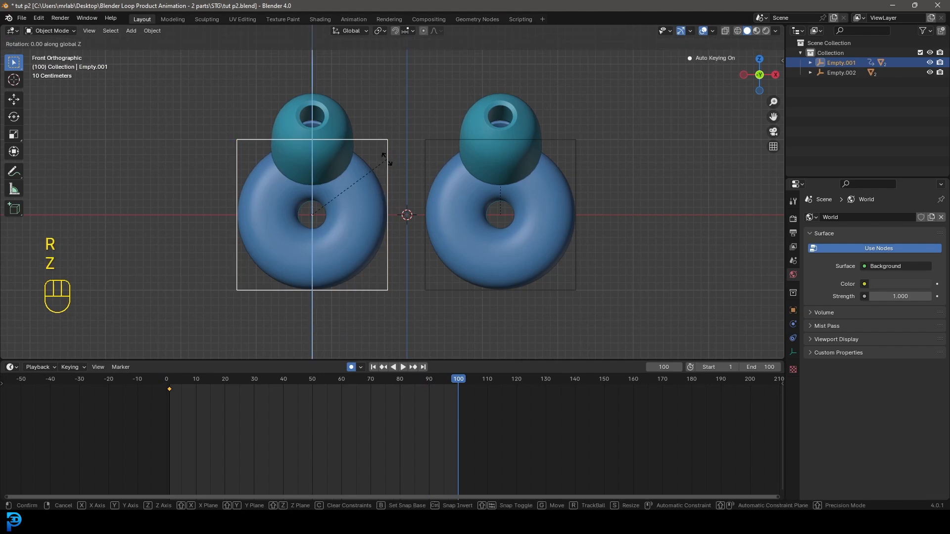
type("360")
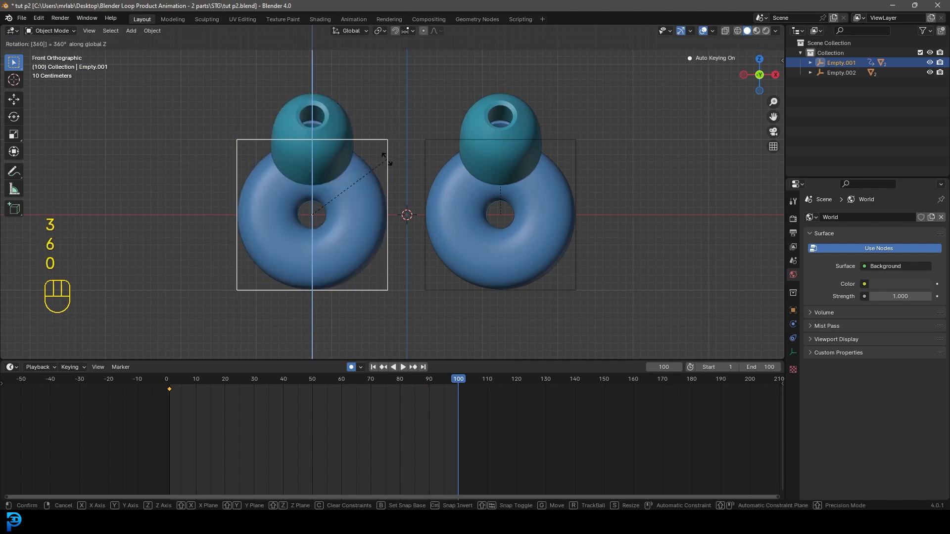
key("Return")
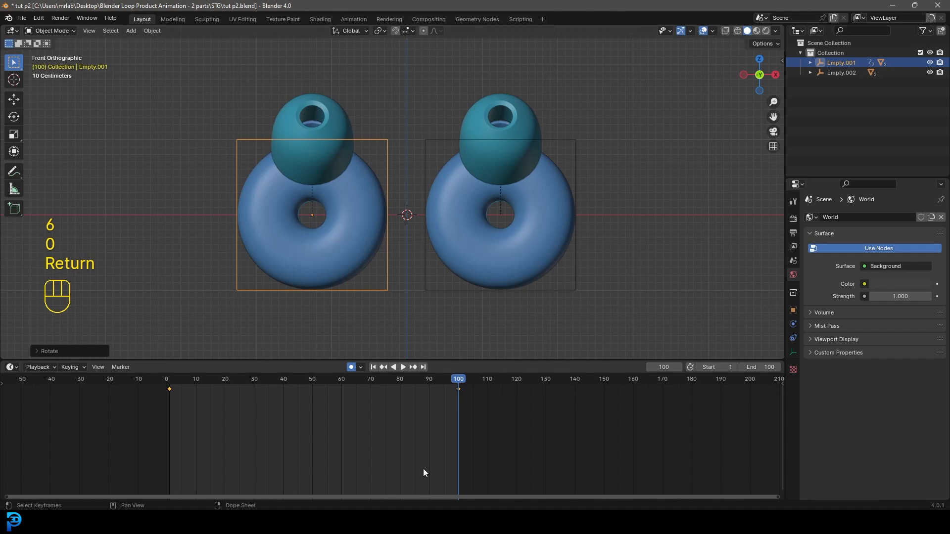
- Show the left empty's transform values and scrub between frames 1 and 100 to check its keyed rotation
left_click_drag(457, 378, 170, 429)
key("n")
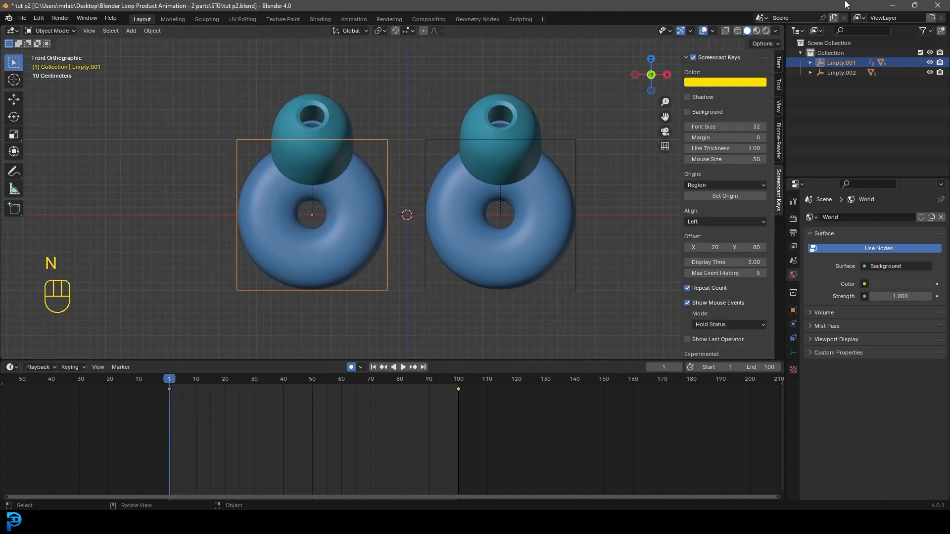
left_click(778, 61)
left_click_drag(169, 377, 458, 399)
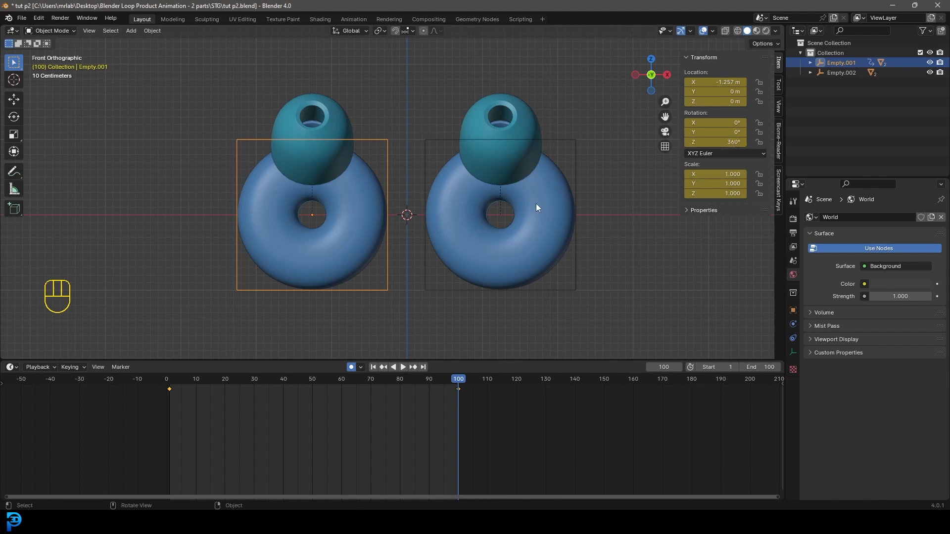
- Insert a Rotation keyframe for the right empty at frame 1
left_click(438, 202)
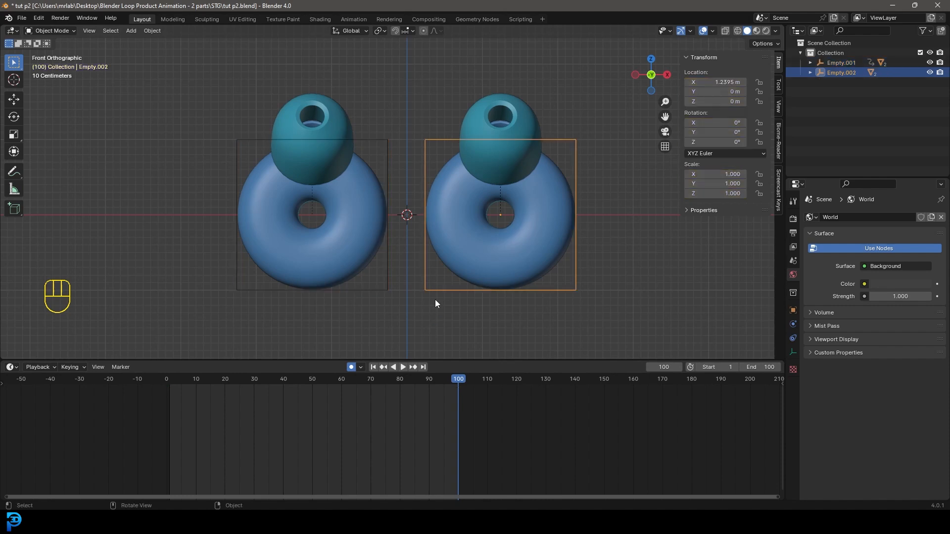
left_click_drag(450, 379, 169, 424)
key("i")
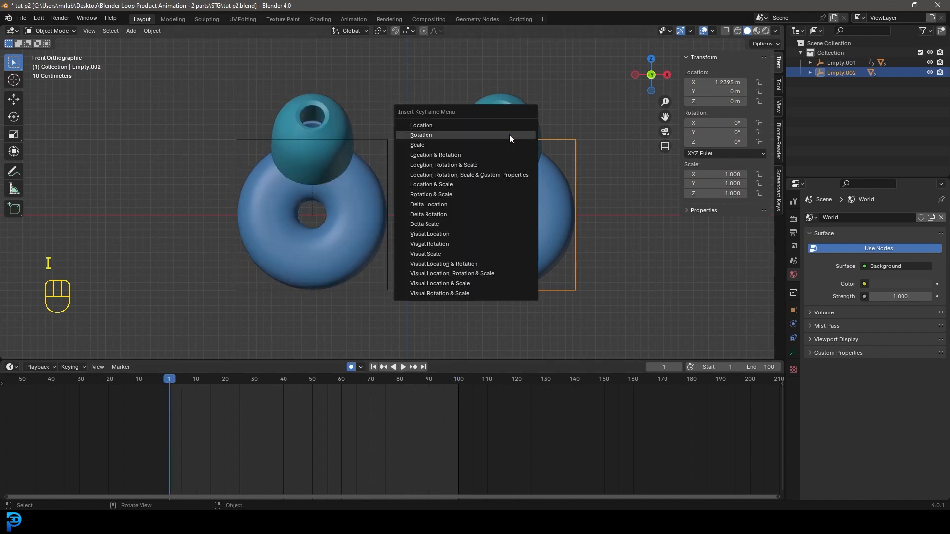
left_click(454, 134)
- Set the right empty's Z rotation to -360° at frame 100 with auto keying, and turn auto keying off
left_click_drag(171, 379, 459, 419)
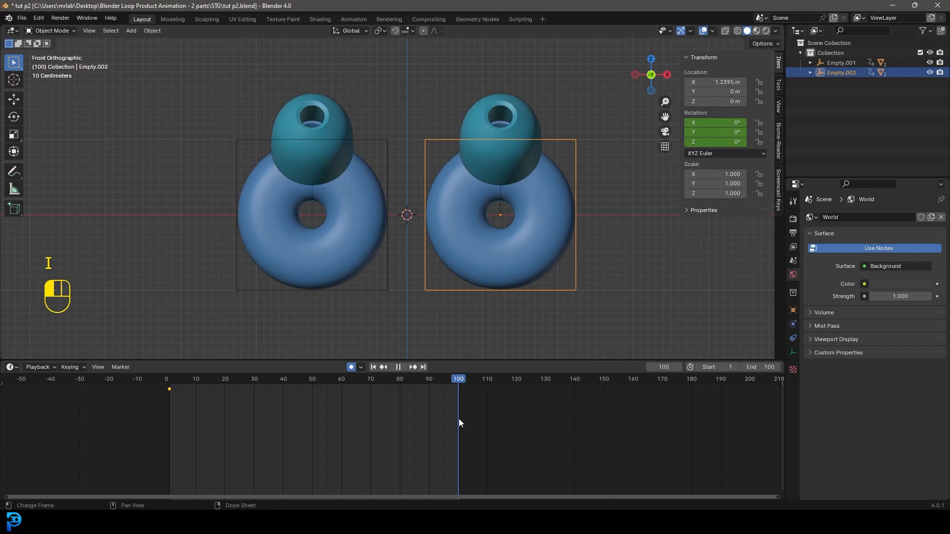
left_click(711, 142)
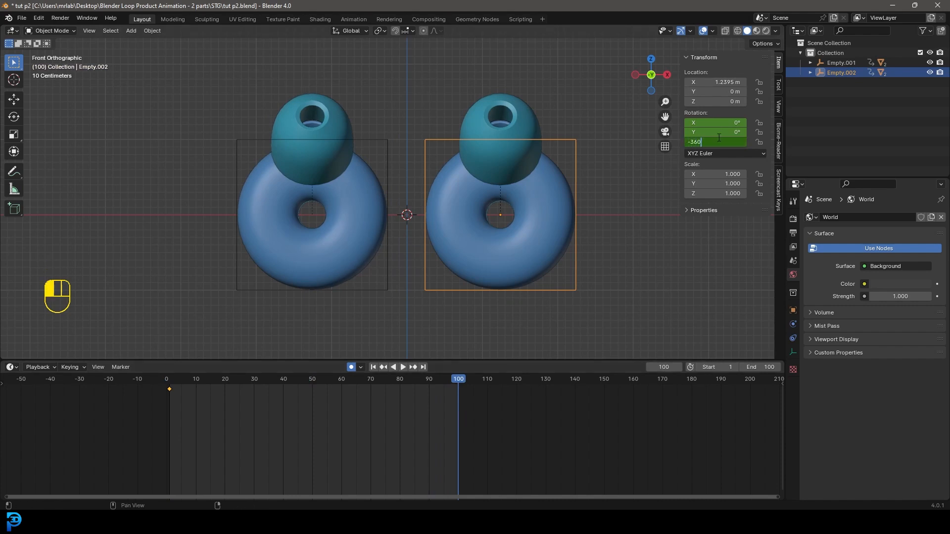
key("Return")
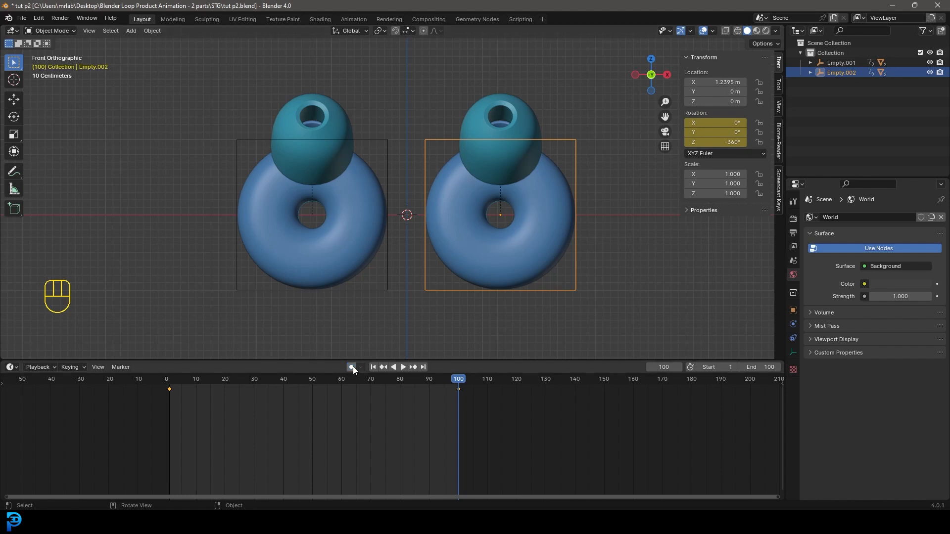
- Play the animation to check both earbuds' rotation, and return to frame 1
left_click_drag(460, 375, 162, 401)
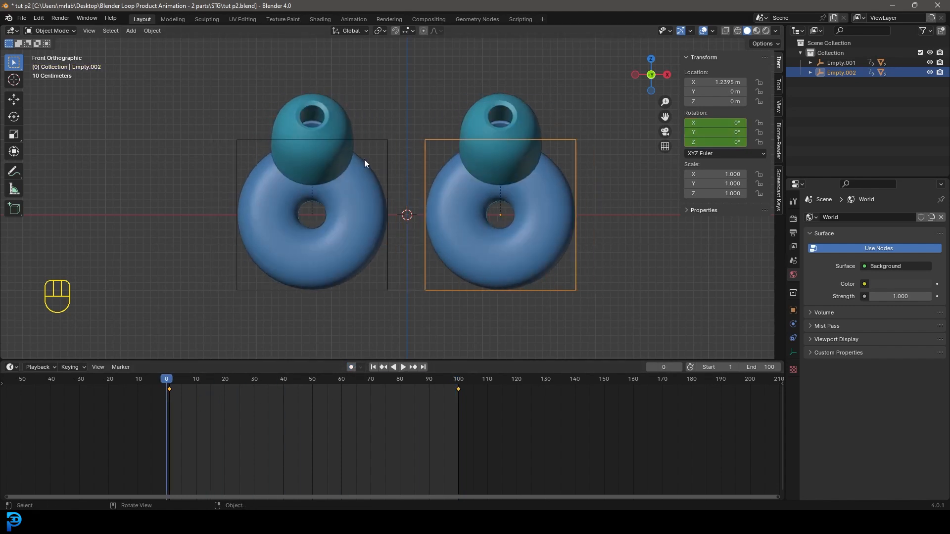
key("space")
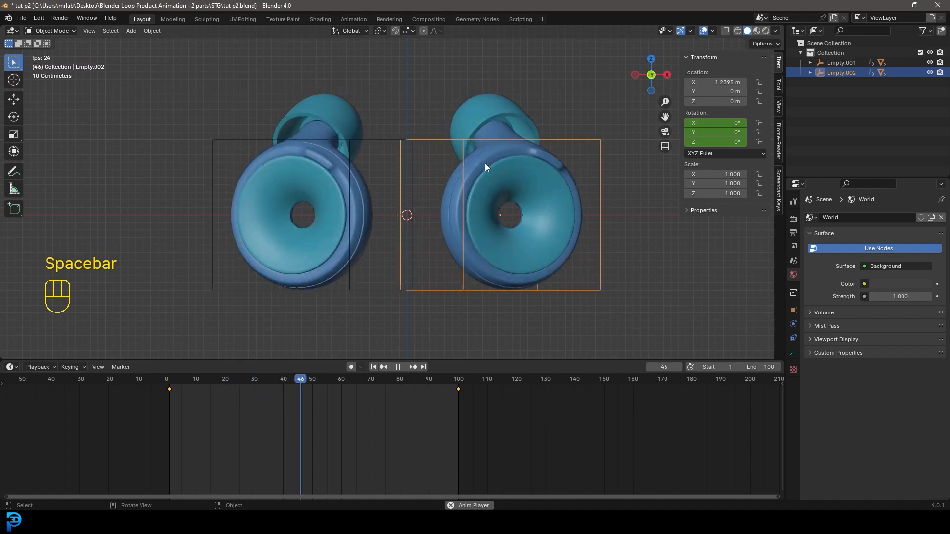
key("space")
key("shift+Left")
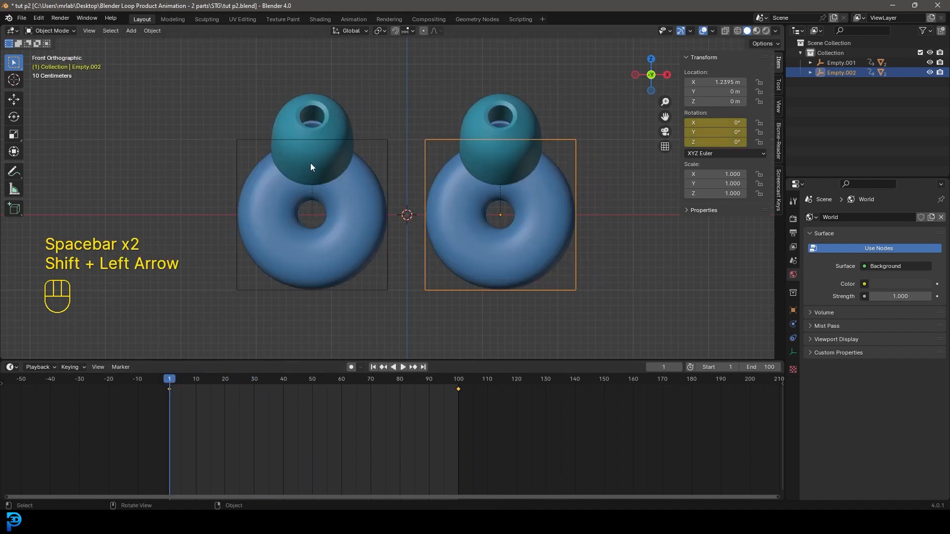
- Select the left earbud's body and ear tip and trackball-rotate them freely until the concave back faces partly forward
left_click(346, 191)
left_click(343, 184, "shift")
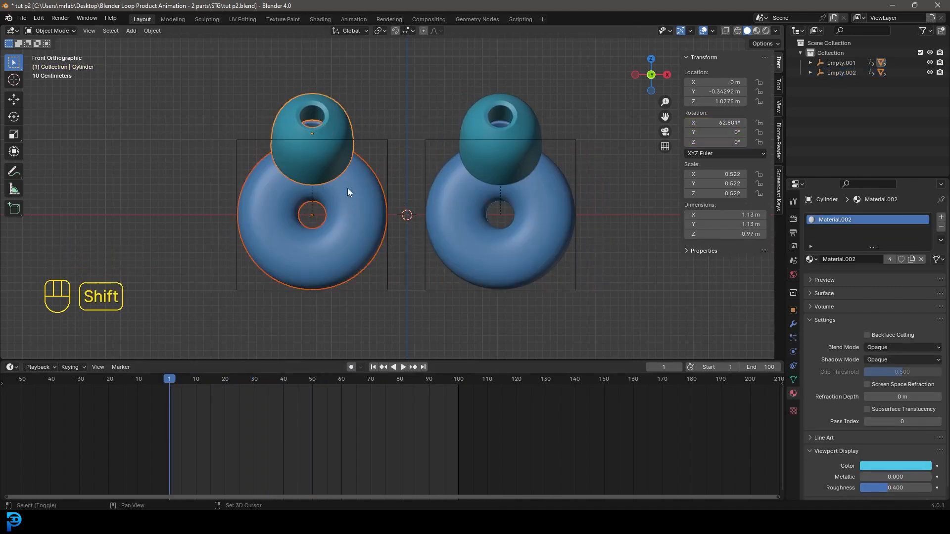
key("r")
key("r")
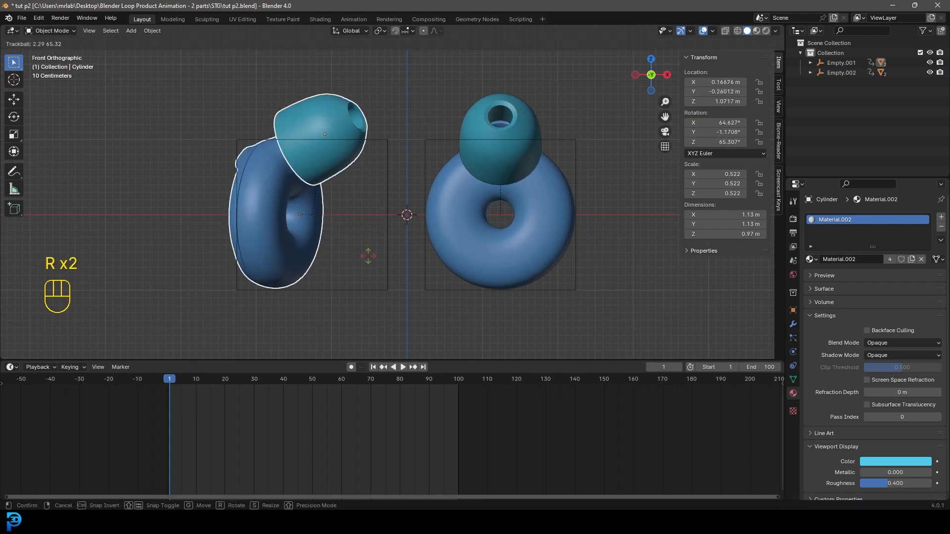
right_click(365, 262)
key("r")
key("r")
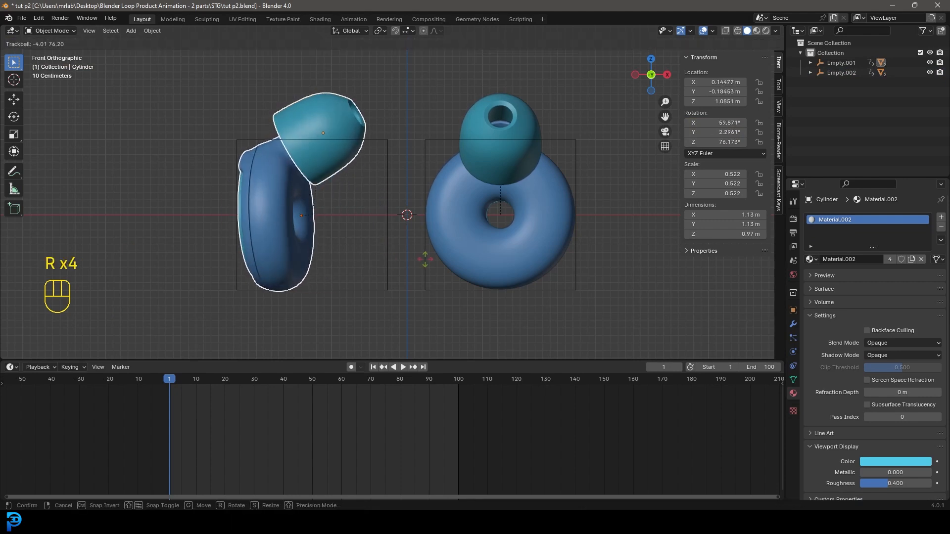
left_click(425, 266)
key("r")
left_click(418, 192)
key("r")
key("r")
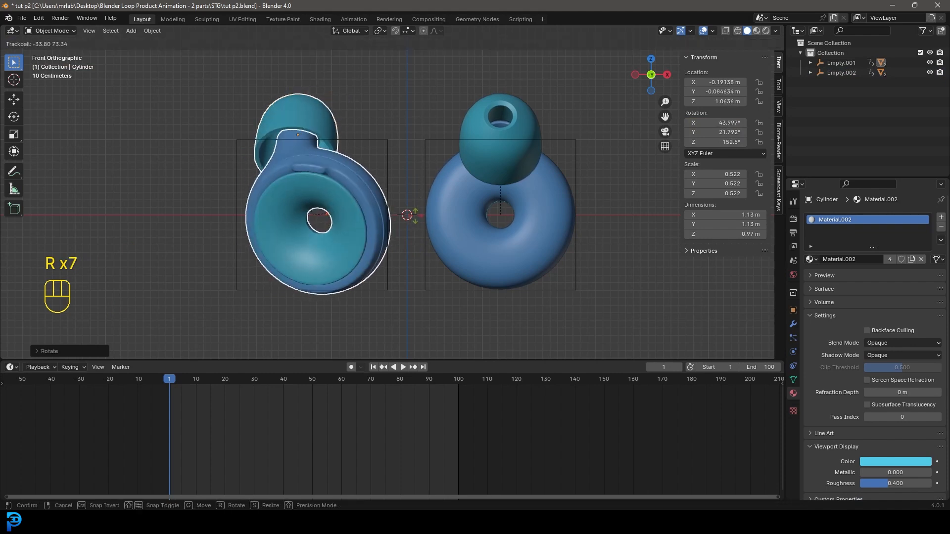
left_click(473, 196)
- Move the left earbud's parts about 0.3 m down and toward negative X, and fine-tune their trackball rotation
key("g")
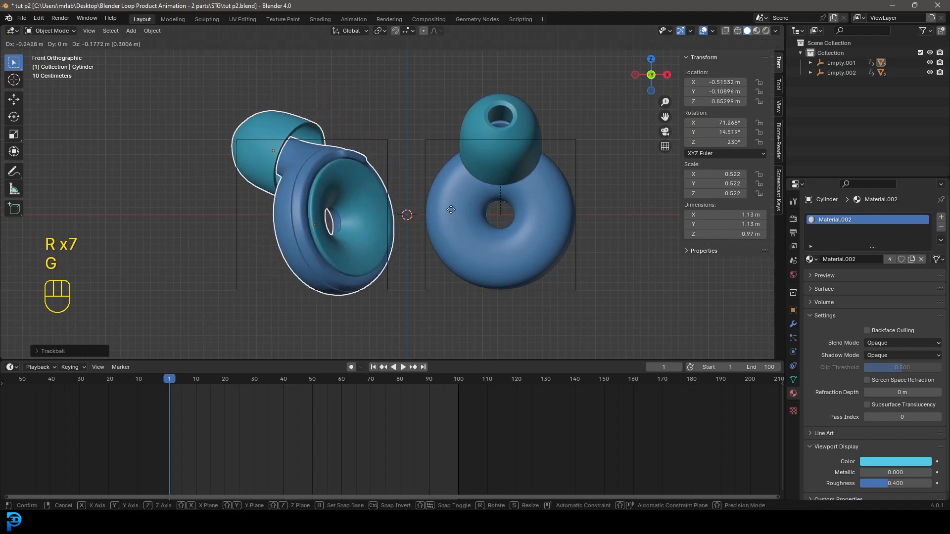
left_click(434, 270)
key("r")
key("r")
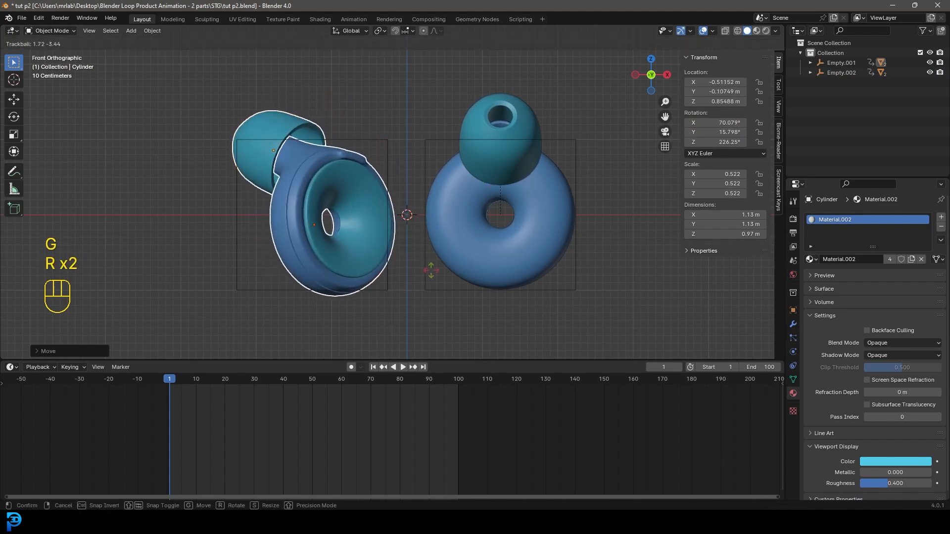
left_click(433, 268)
- Select the right earbud's body and ear tip and trackball-rotate them freely until the ear tip points up toward positive X
left_click(527, 200)
left_click(511, 165, "shift")
key("r")
key("r")
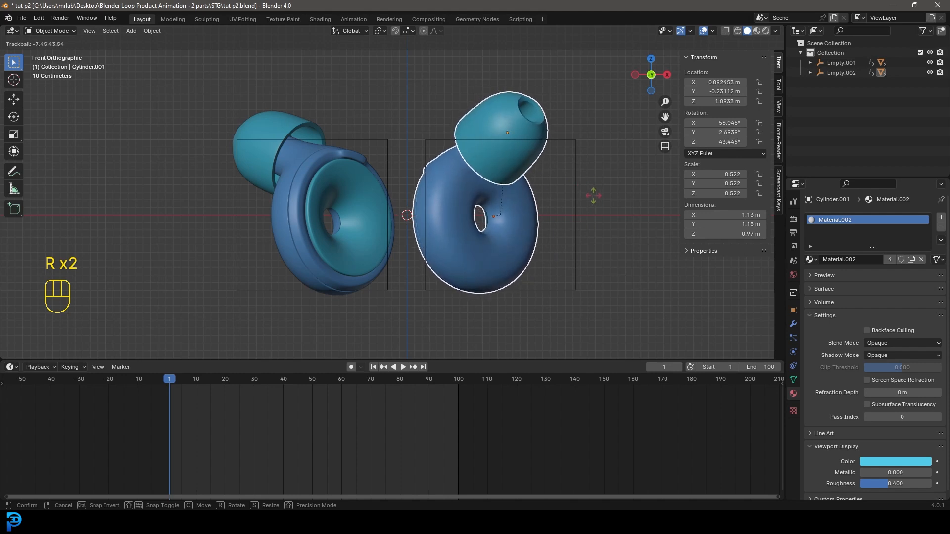
left_click(594, 192)
- Rotate the right earbud's parts slightly clockwise in the front view and nudge them a little down
key("r")
left_click(621, 206)
key("g")
left_click(622, 219)
- Play the animation with everything deselected to check how the tilted earbuds rotate
key("space")
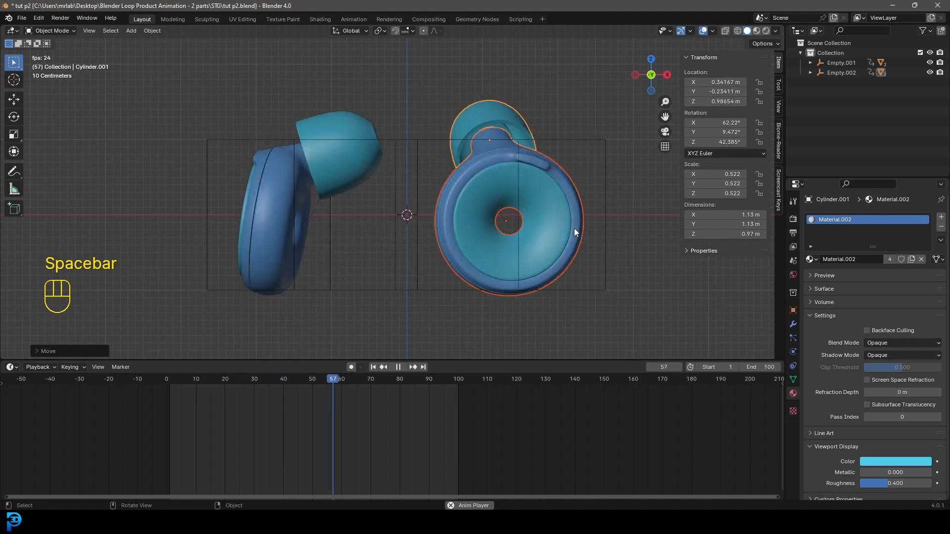
key("alt+a")
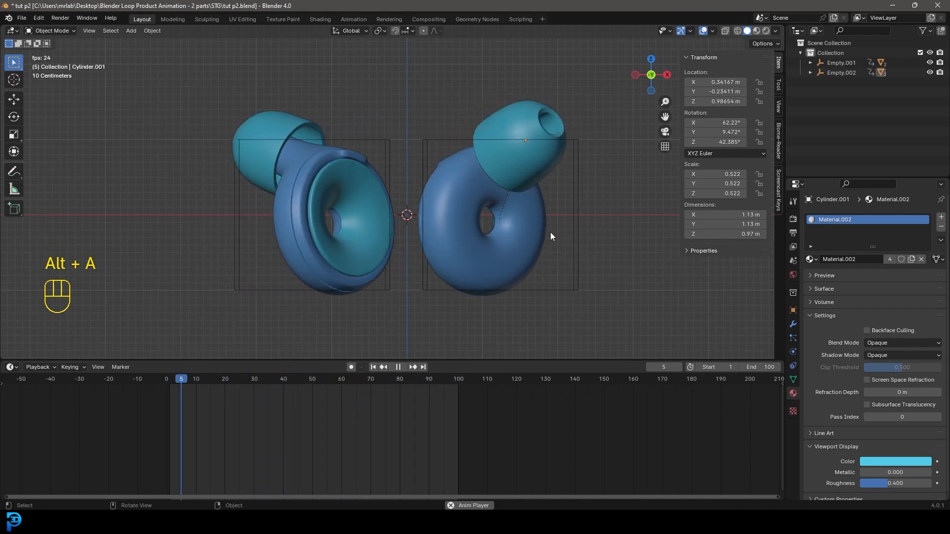
key("space")
- Select the left earbud's empty and set all its keyframes to Linear interpolation
left_click(420, 290)
left_click_drag(551, 439, 148, 378)
middle_click_drag(198, 409, 258, 426)
key("t")
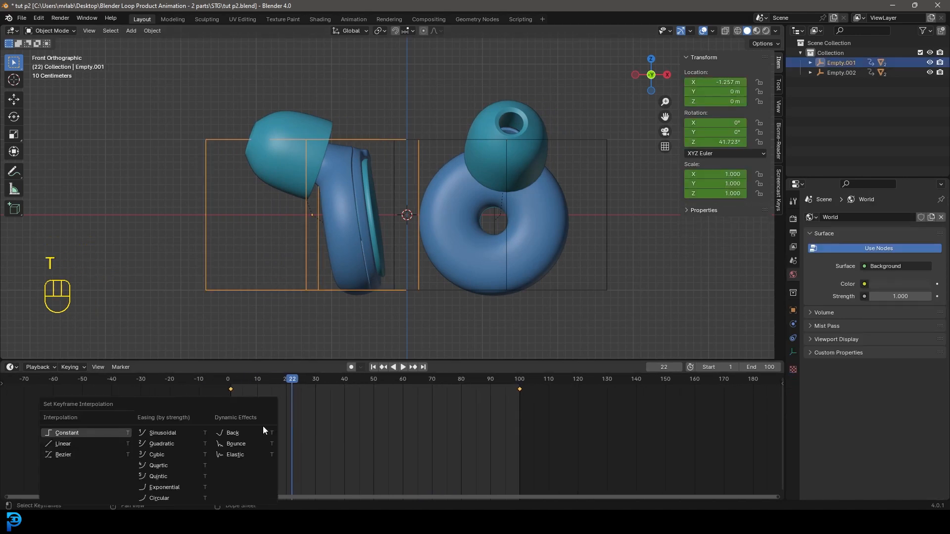
left_click(87, 446)
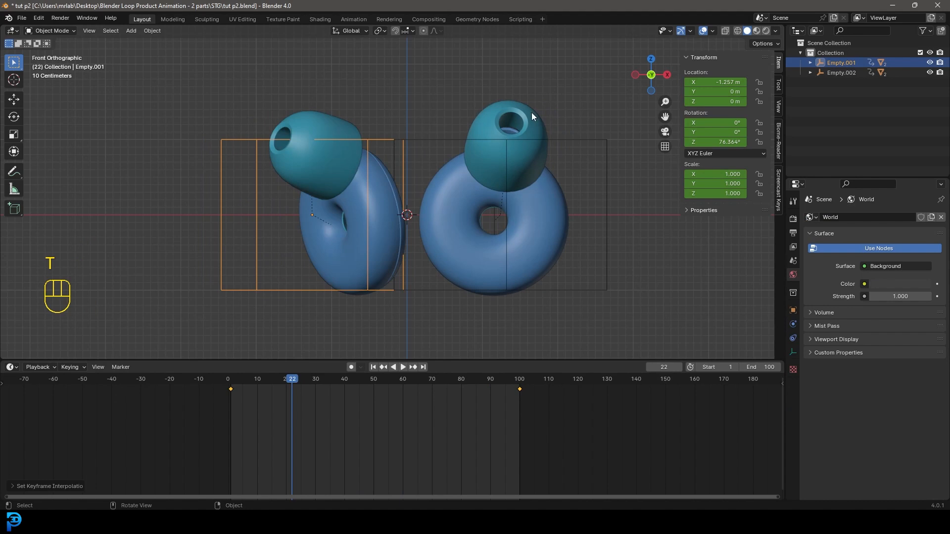
- Select the right earbud's empty and set all its keyframes to Linear interpolation
left_click(583, 142)
left_click_drag(589, 442, 150, 371)
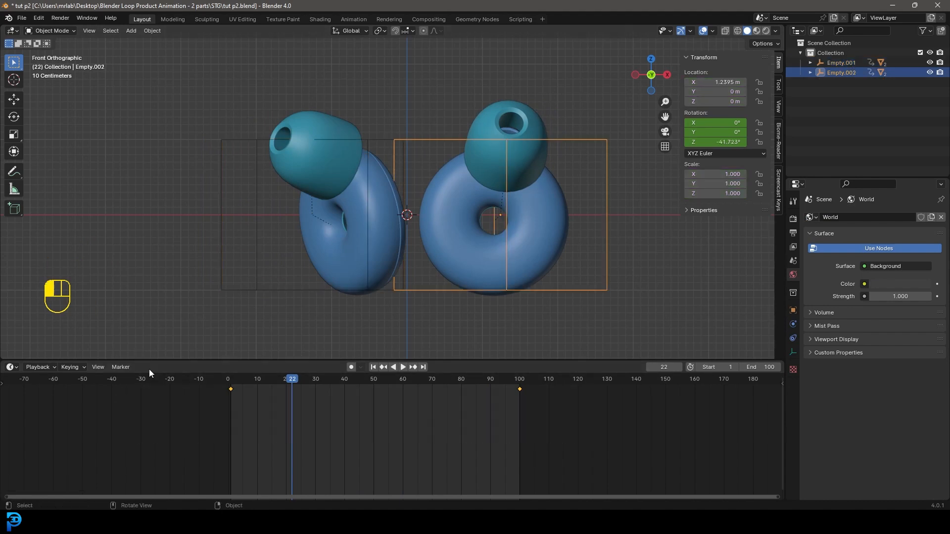
key("t")
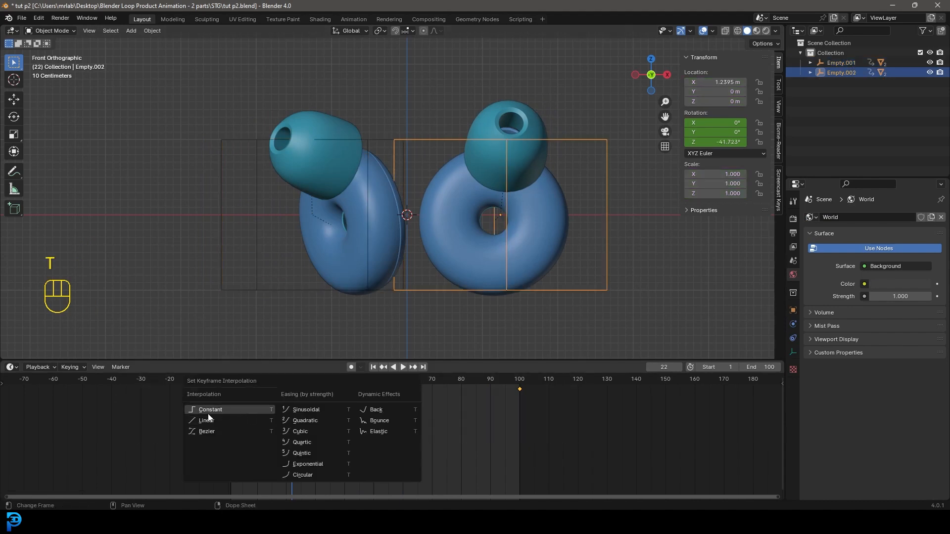
left_click(203, 421)
- Play the animation from the beginning to check the constant-speed loop, and return to frame 1
left_click(217, 390)
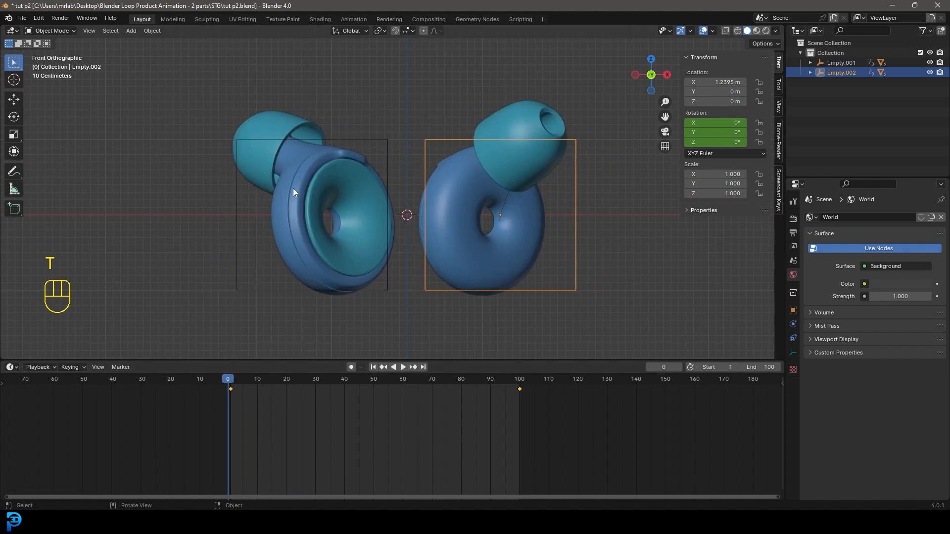
key("space")
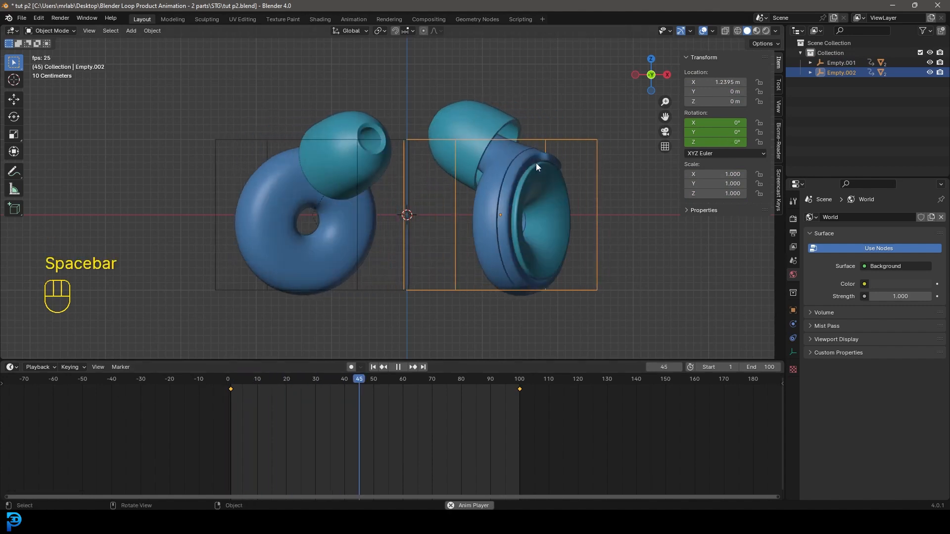
key("alt+a")
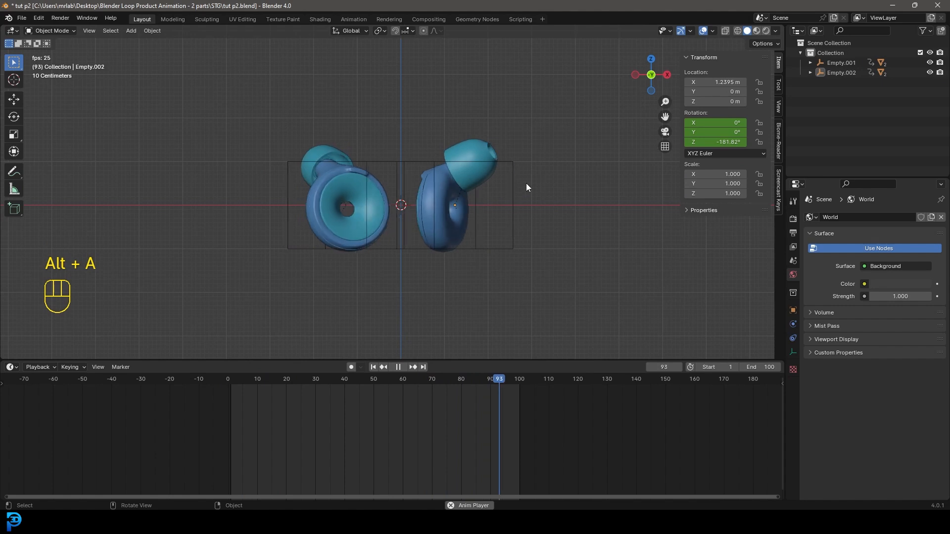
key("space")
key("shift+Left")
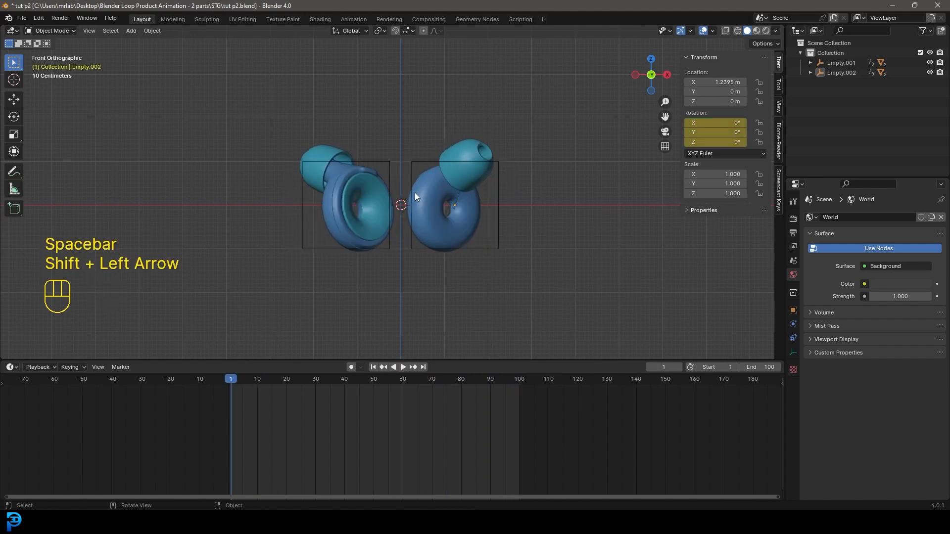
- Rotate the right earbud's body and ear tip counterclockwise, and move them about 0.12 m up and 0.08 m toward negative X
left_click(446, 187)
left_click(464, 179, "shift")
key("r")
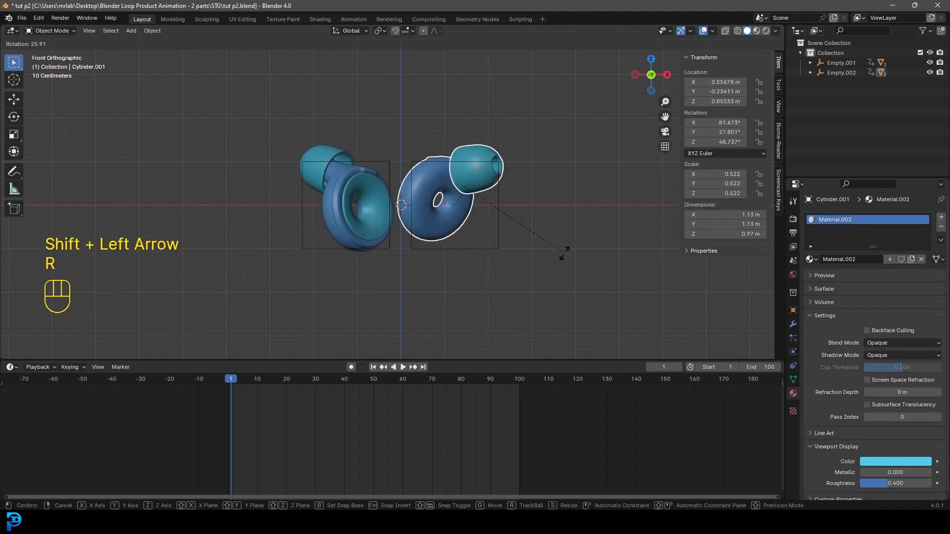
key("g")
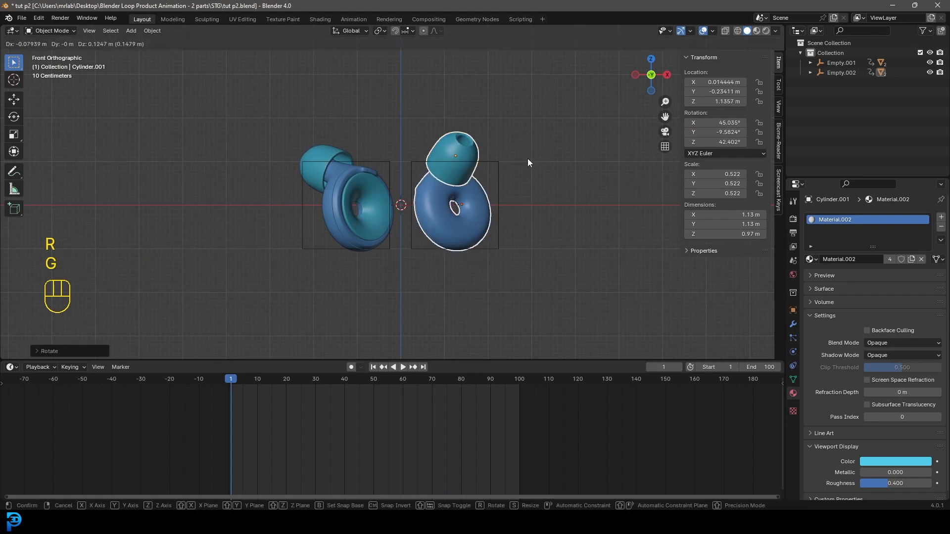
left_click(545, 199)
- Play the animation to check the right earbud's new tilt, return to frame 1 and select the left earbud
key("space")
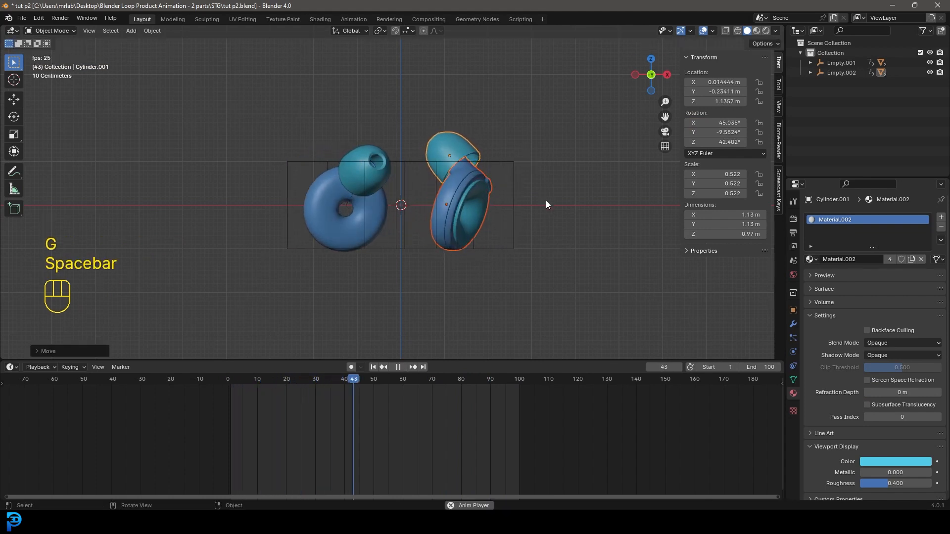
key("space")
key("shift+Left")
left_click(346, 198)
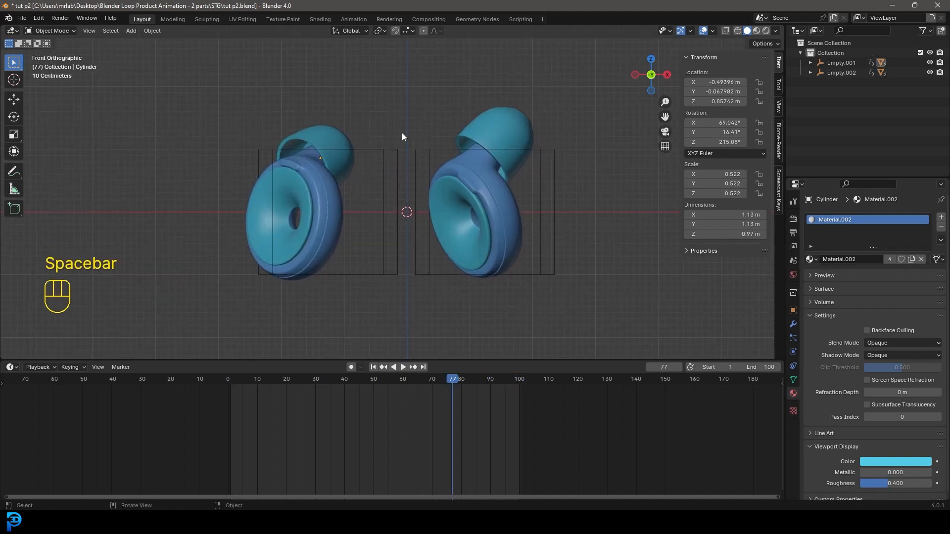
- Add a mesh plane and move it about 2.46 m down along Z beneath the earbuds
scroll(391, 133, "down", 2)
key("shift+a")
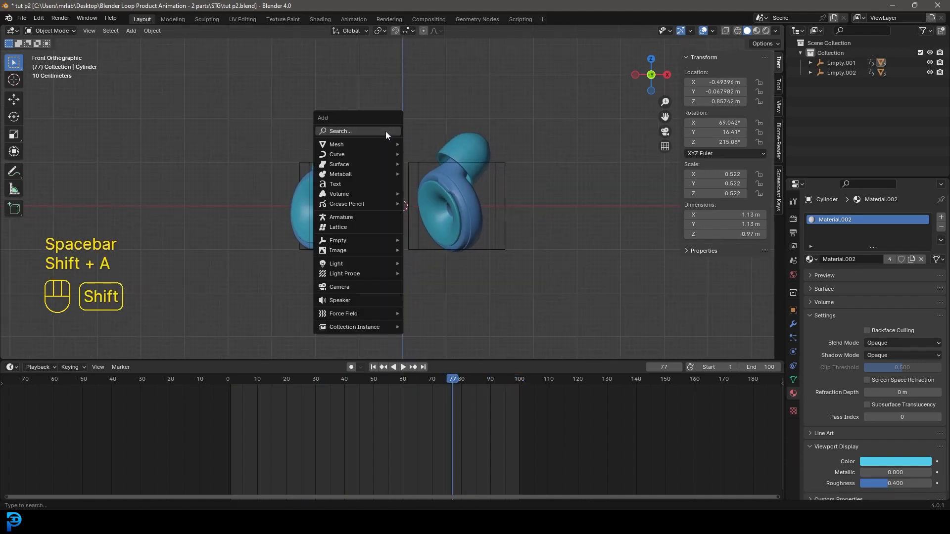
mouse_move(386, 144)
left_click(454, 145)
scroll(481, 188, "down", 5)
middle_click_drag(482, 188, 425, 198)
key("g")
key("z")
left_click(434, 235)
- Scale the plane up by a factor of about 9.84 to make a floor
middle_click_drag(435, 235, 445, 241)
key("s")
left_click(553, 248)
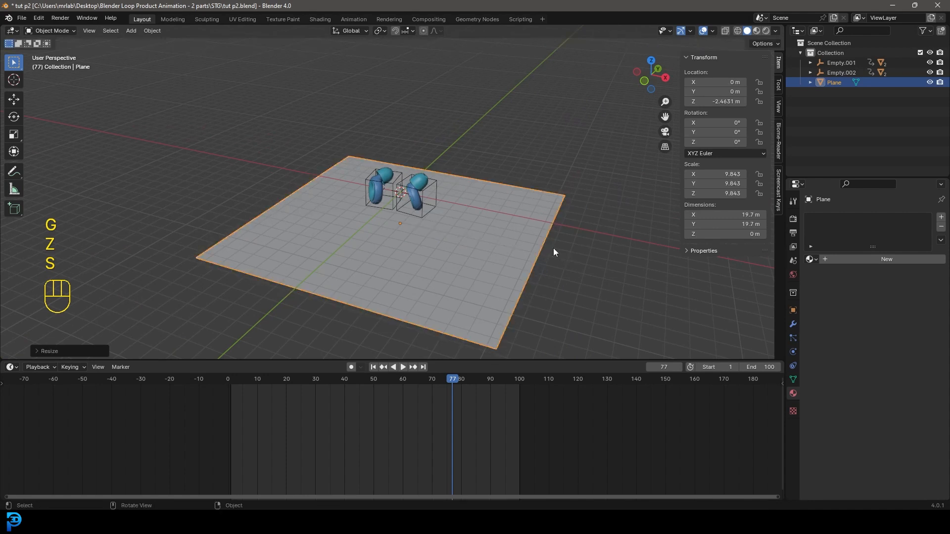
- Edit the plane's mesh and extrude its rear edge backward and slightly upward in the right side view
middle_click_drag(553, 248, 488, 229)
key("Tab")
left_click(615, 270)
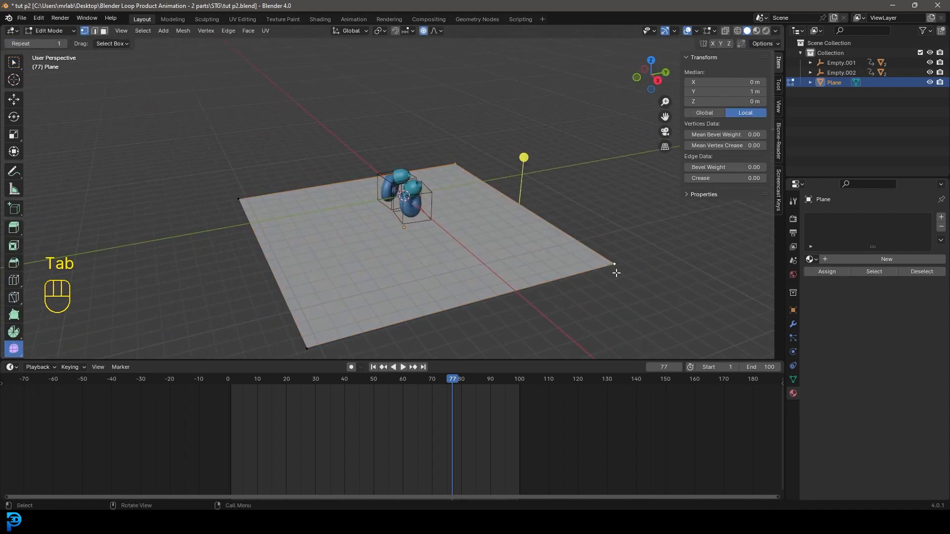
key("KP_3")
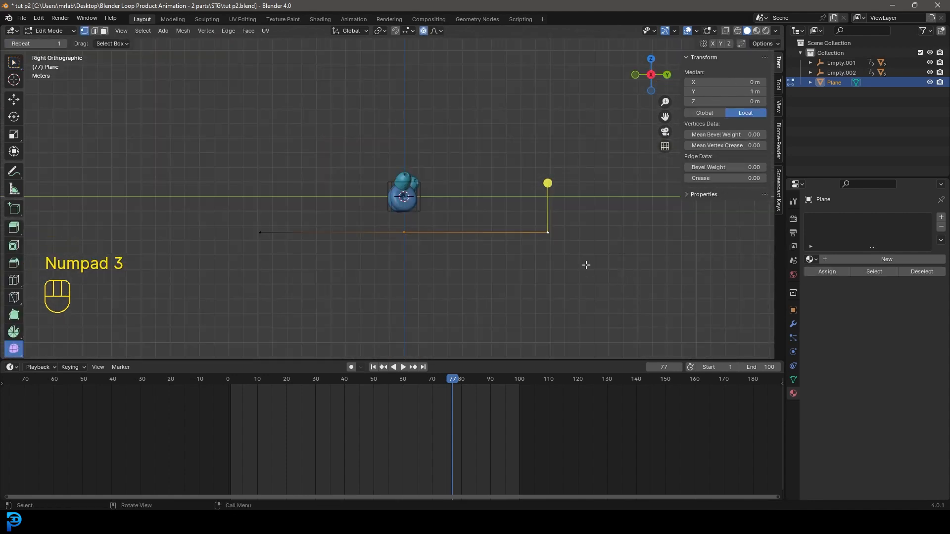
middle_click_drag(586, 265, 485, 278, "shift")
key("e")
left_click(563, 280)
- Extrude the rear edge three more times, each steeper, to form a curved backdrop, and return to Object Mode
key("e")
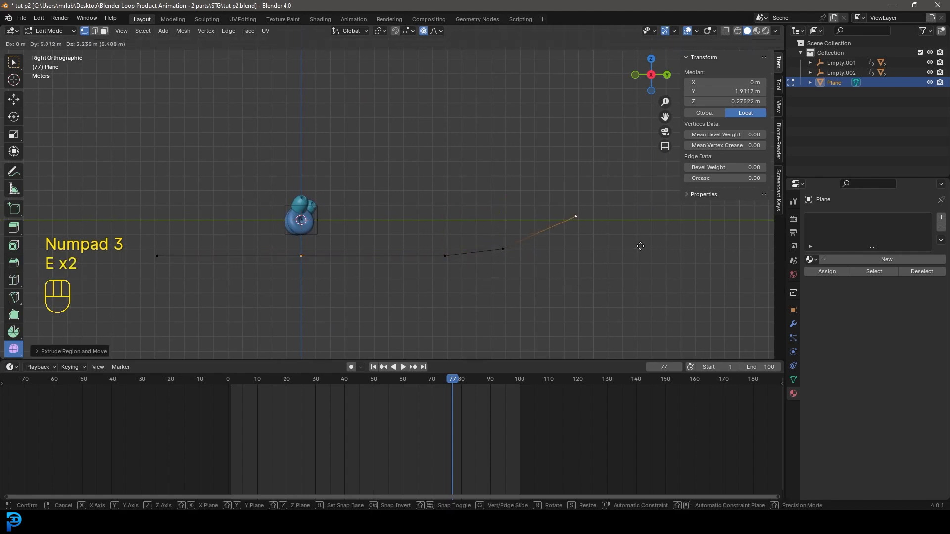
scroll(573, 271, "down", 3)
left_click(573, 268)
key("e")
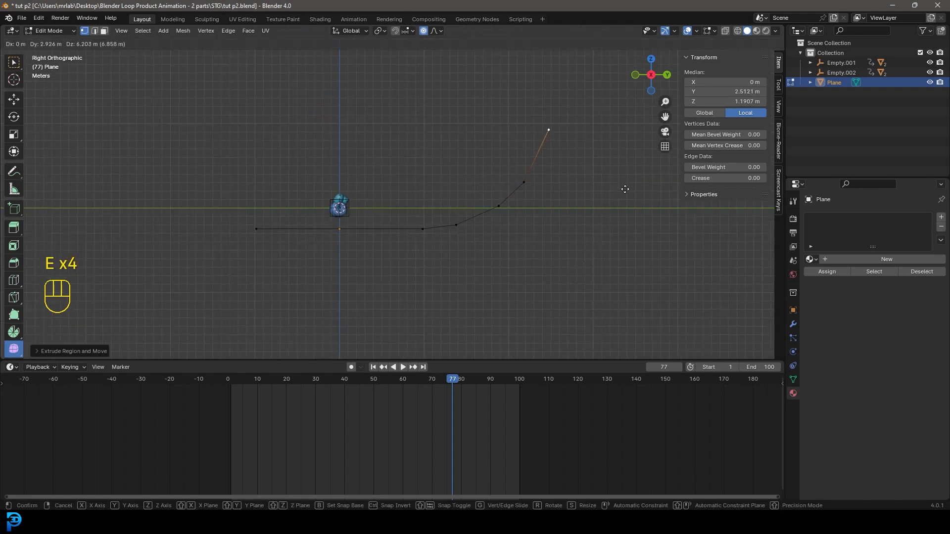
left_click(592, 201)
key("Tab")
- Apply Shade Smooth to the curved backdrop
middle_click_drag(592, 201, 554, 252)
right_click(469, 168)
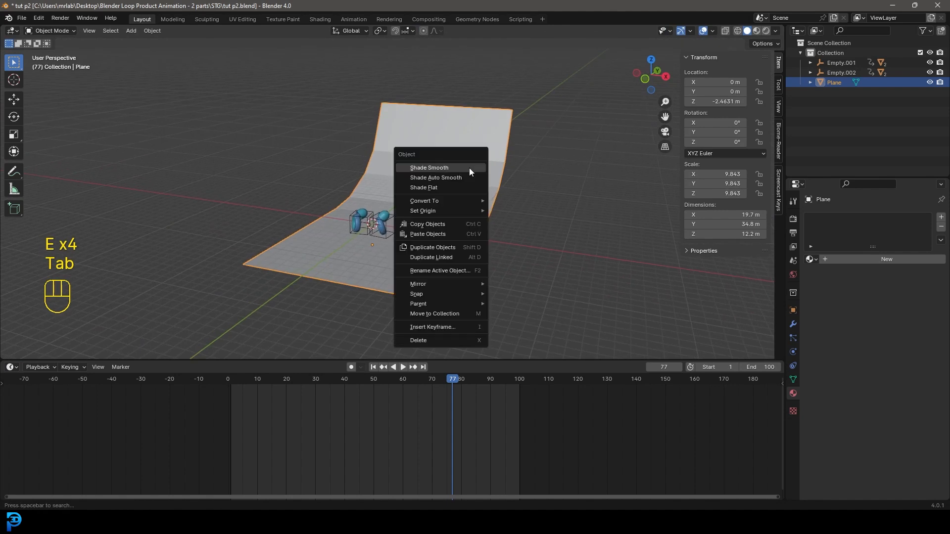
left_click(439, 167)
middle_click_drag(427, 251, 446, 257)
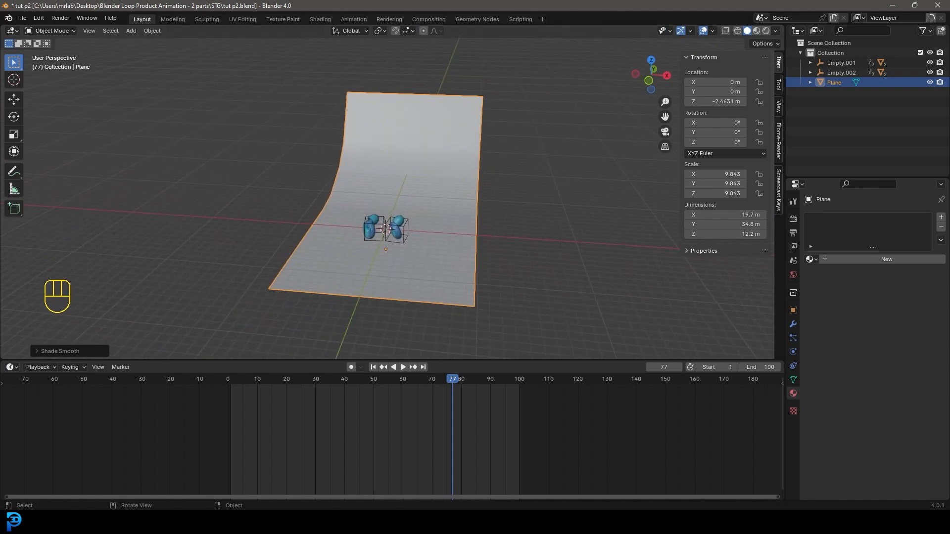
- Add a camera from the front view, move it along Y to about -11.57 m, and look through it
key("KP_1")
key("shift+a")
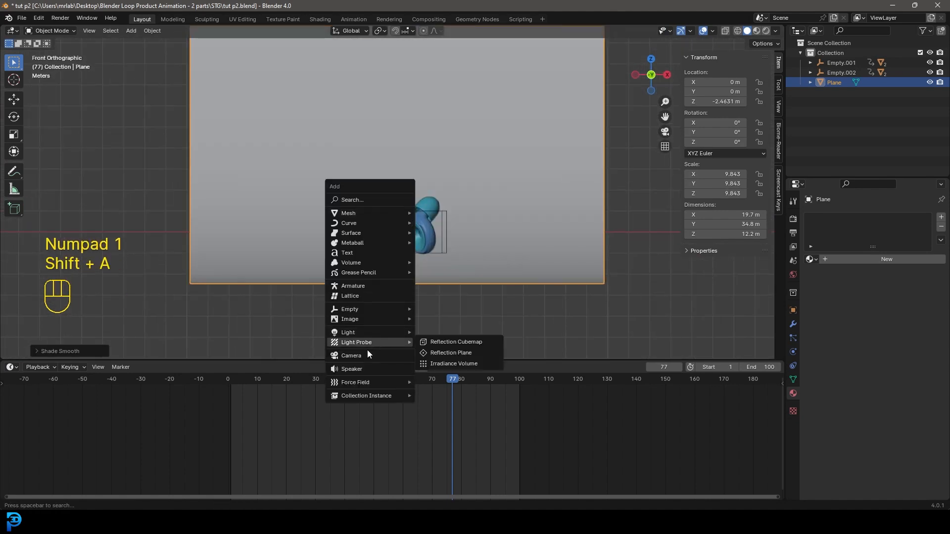
left_click(367, 350)
middle_click_drag(464, 234, 373, 242)
key("g")
key("y")
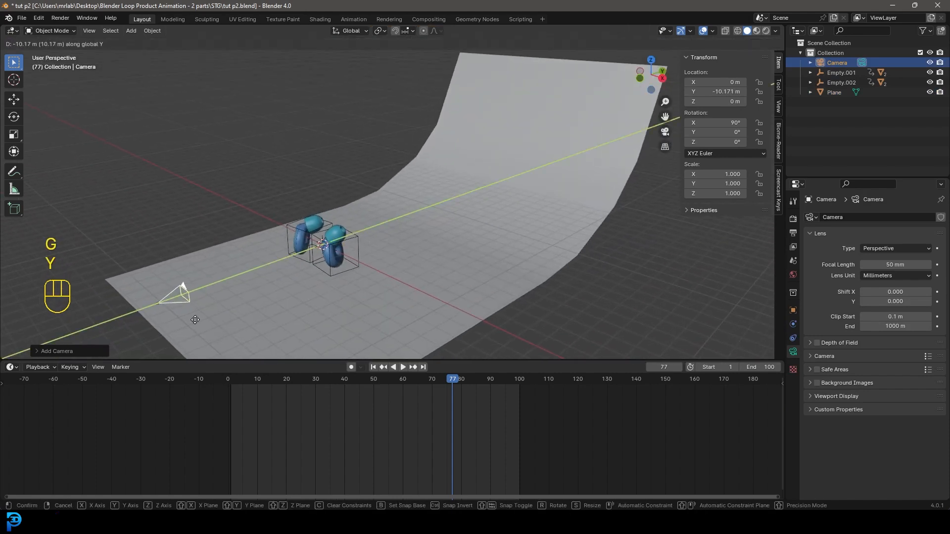
left_click(182, 320)
key("KP_0")
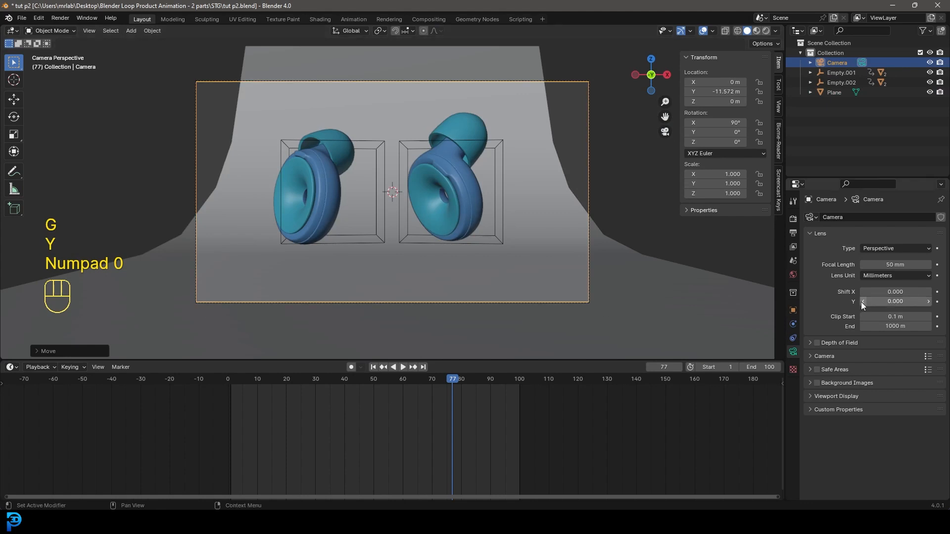
- Set the camera's focal length to 90 mm
left_click(887, 265)
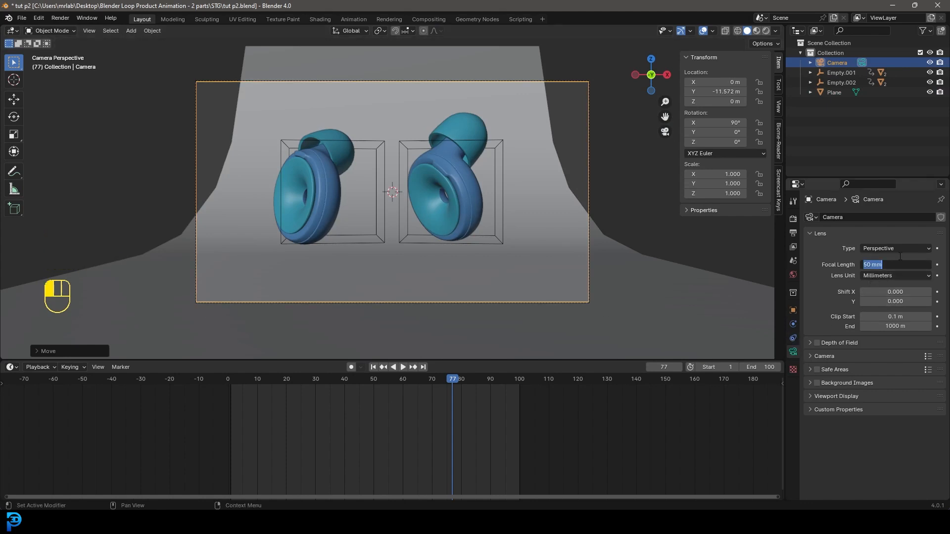
type("90")
key("Return")
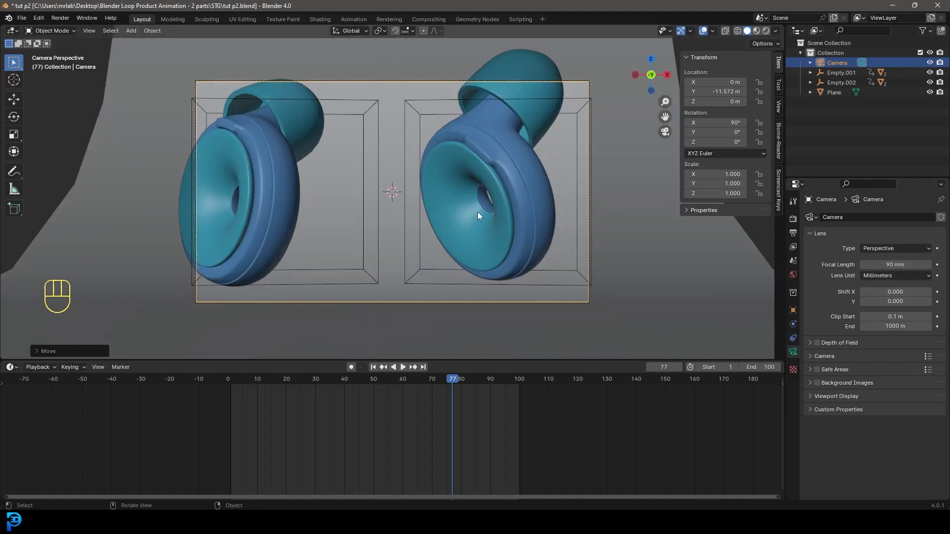
- Move the camera back to about Y -14.87 m and about 0.1 m up so both earbuds fit the frame
key("g")
left_click(438, 302)
scroll(438, 306, "down", 3)
key("g")
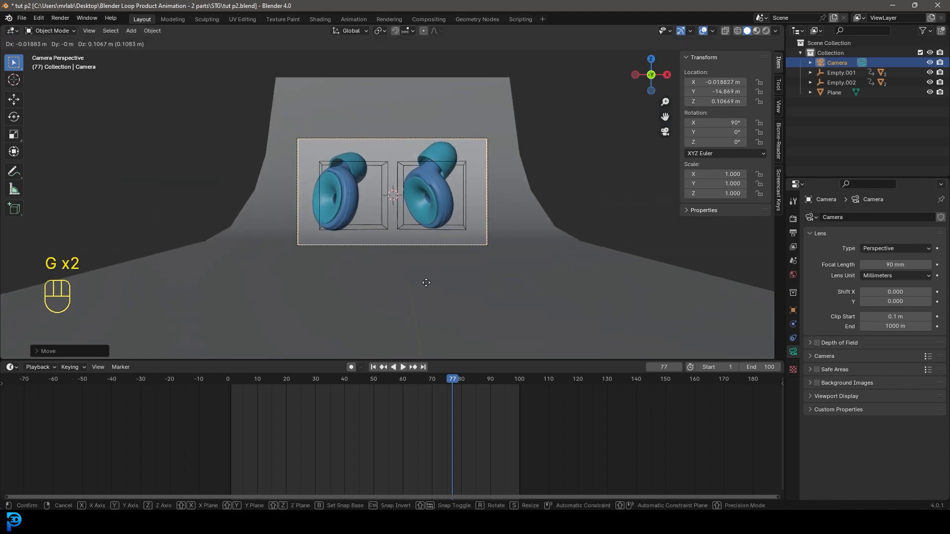
left_click(427, 270)
scroll(431, 103, "down", 2)
- Select the backdrop and add a Subdivision Surface modifier to it
left_click(435, 112)
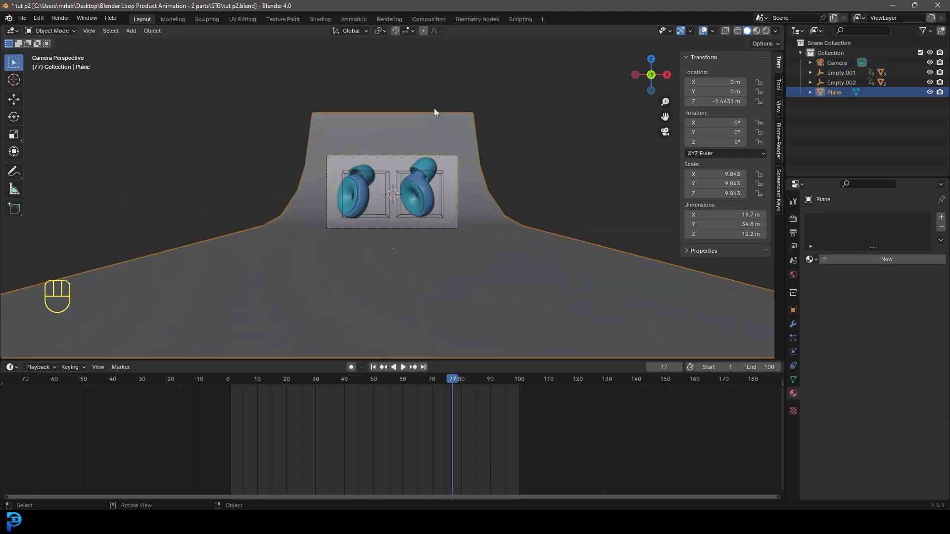
left_click(793, 324)
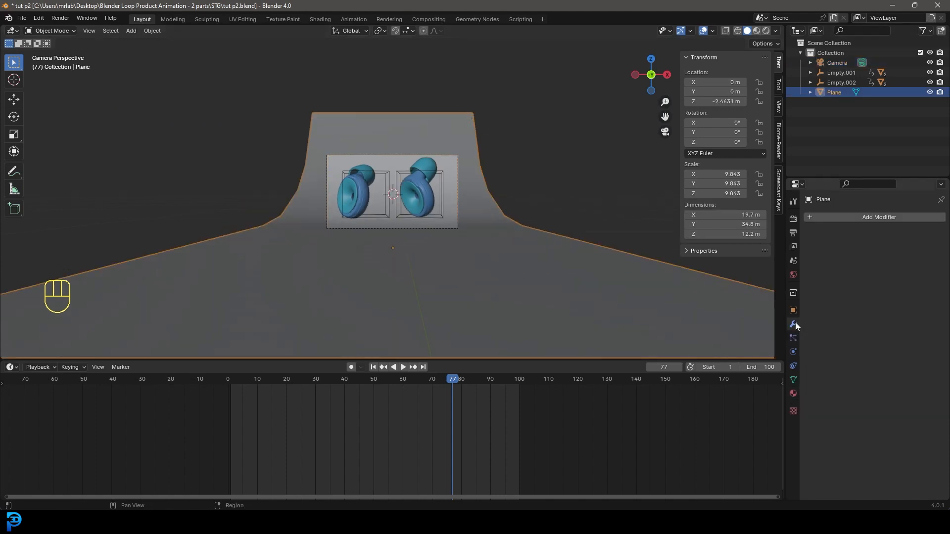
left_click(858, 212)
left_click(864, 215)
type("sub")
left_click(795, 234)
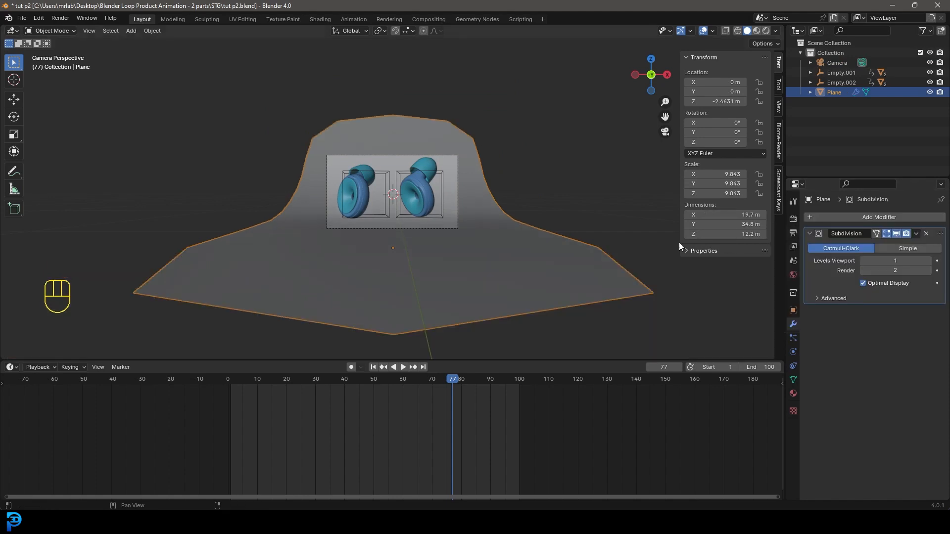
- Edit the backdrop's mesh, add a loop cut across it close to the front edge, and deselect everything
middle_click_drag(437, 190, 395, 191)
scroll(364, 192, "down", 5)
key("Tab")
scroll(332, 157, "up", 2)
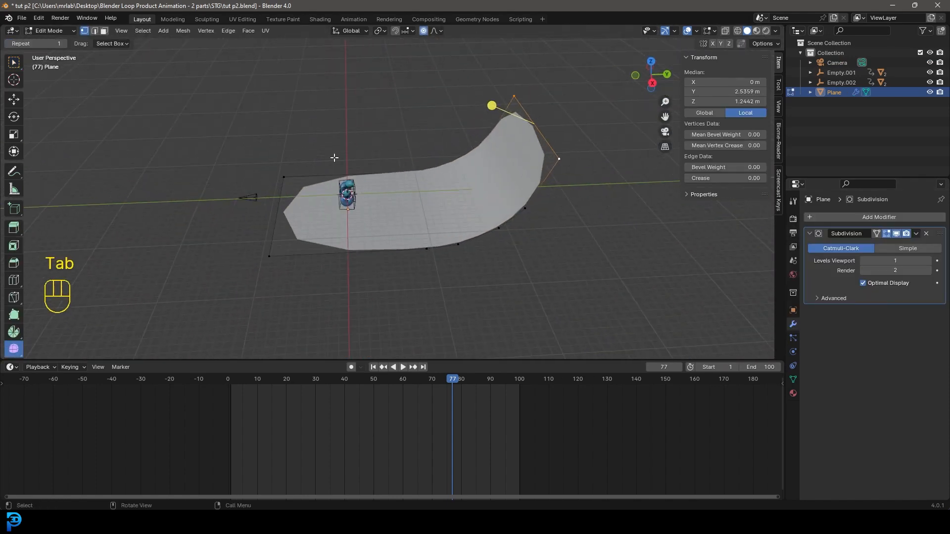
key("ctrl+r")
left_click(343, 170)
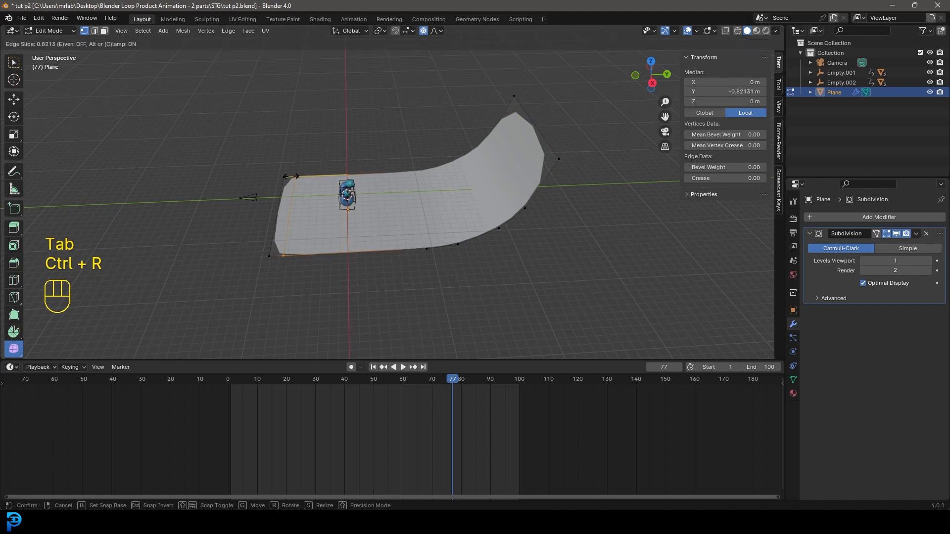
left_click(284, 198)
middle_click_drag(284, 198, 494, 128)
key("alt+a")
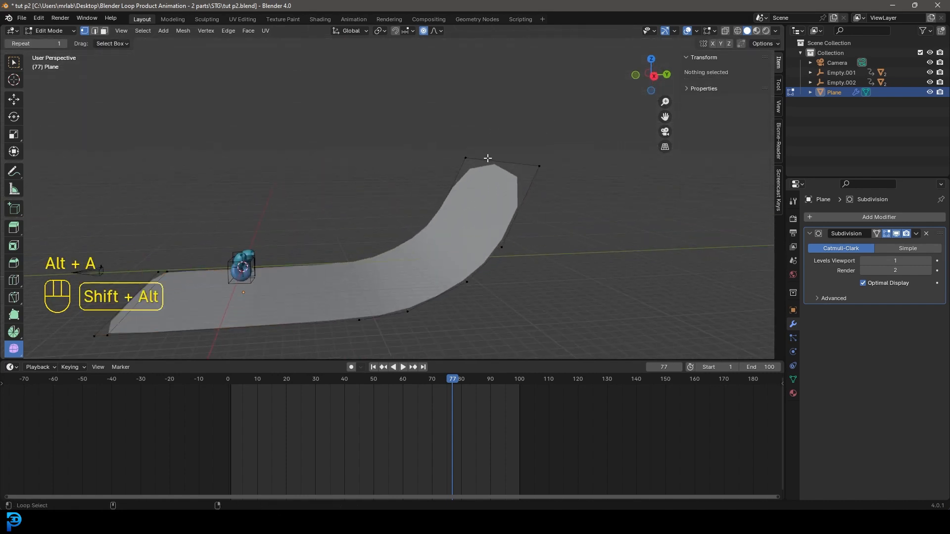
- Extrude the backdrop's selected top edge slightly upward along Z and turn off proportional editing
key("e")
key("z")
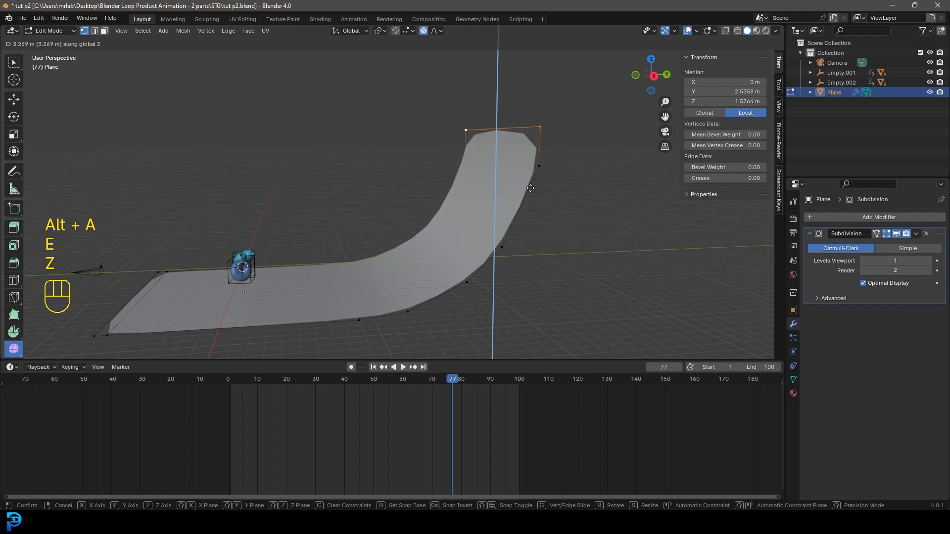
left_click(530, 207)
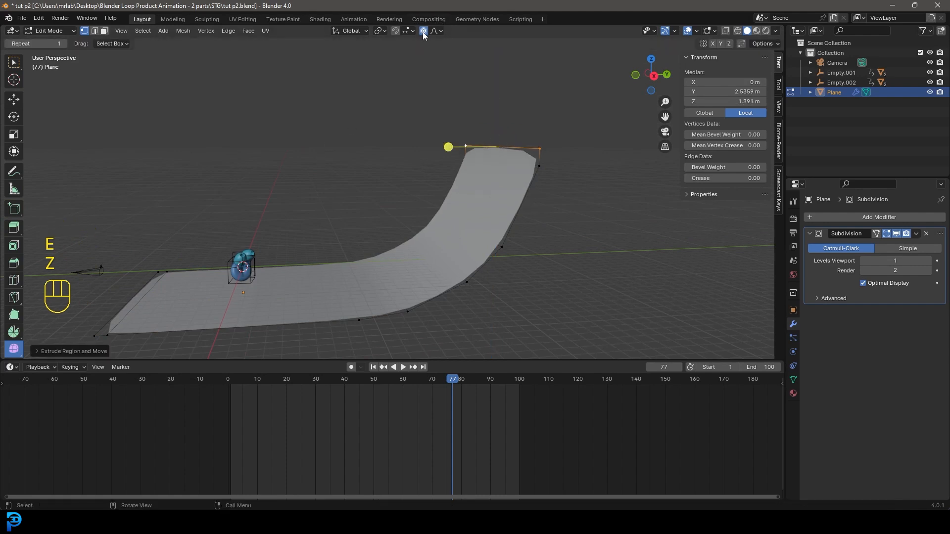
- Duplicate the whole backdrop mesh in place and scale the copy along X to about 0.39 as a narrow central strip
middle_click_drag(323, 194, 393, 186)
key("a")
key("shift+d")
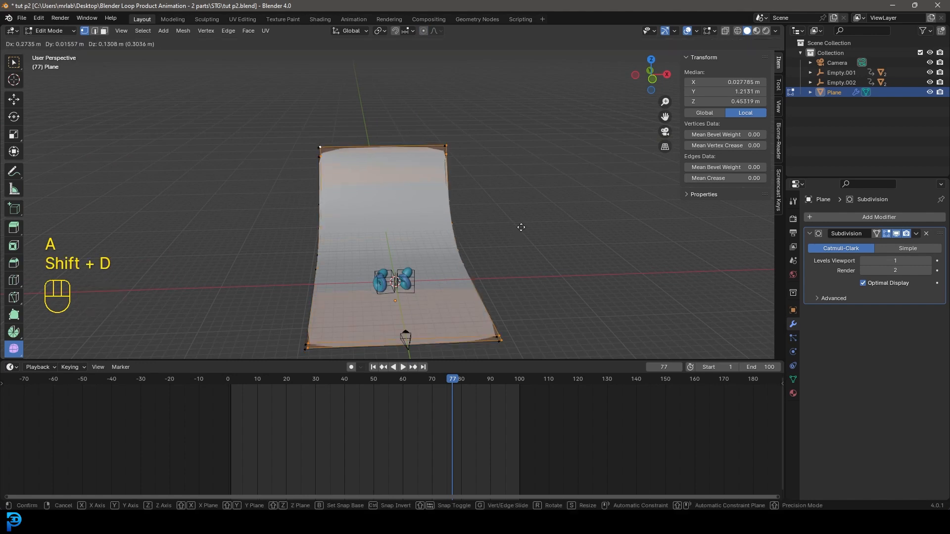
right_click(615, 215)
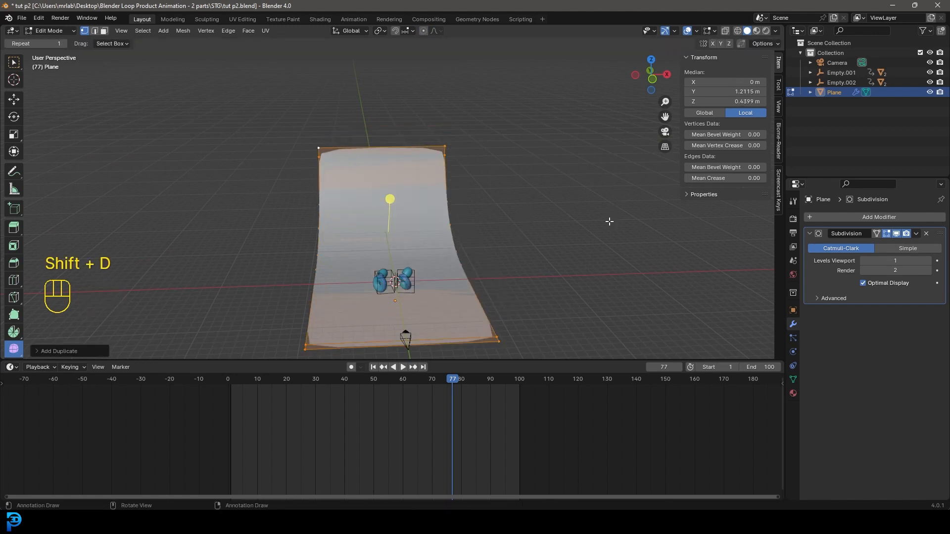
key("s")
key("x")
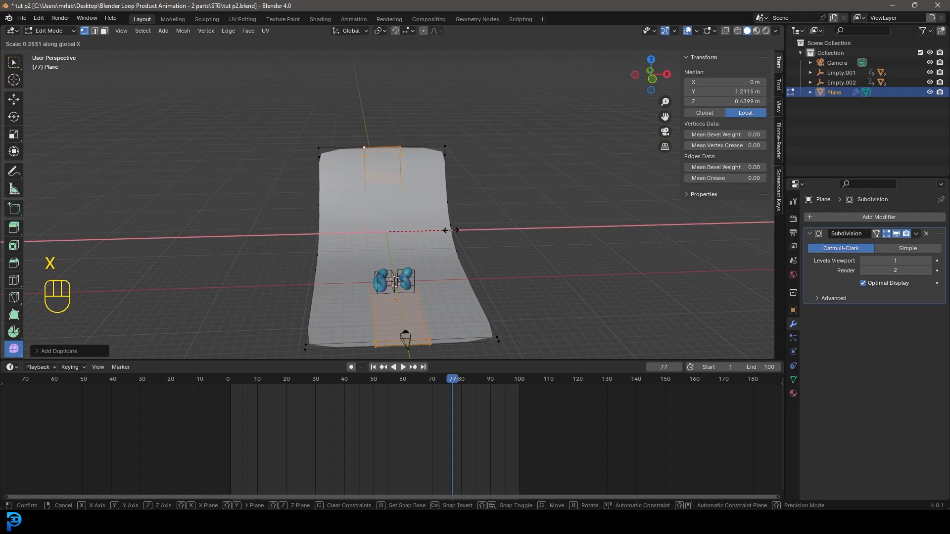
left_click(477, 220)
- Extrude the central strip in place and offset it along its normals with Shrink/Fatten to give it thickness
middle_click_drag(477, 221, 496, 225)
key("e")
right_click(514, 228)
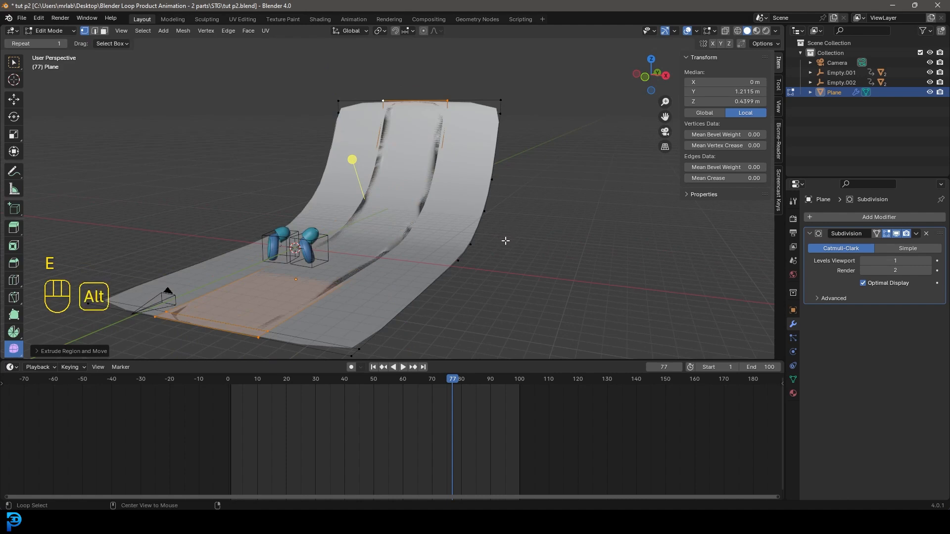
key("alt+s")
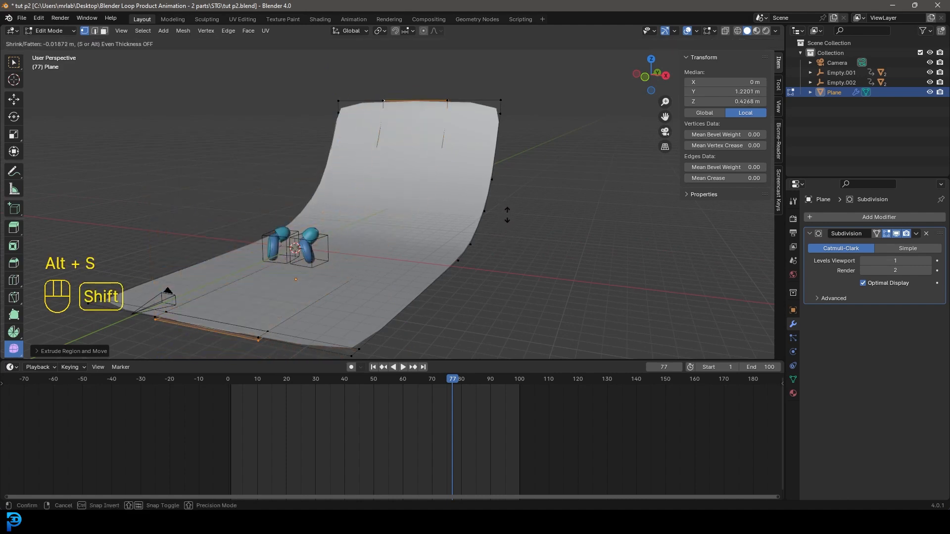
left_click(506, 211)
- Select the entire mesh and recalculate its normals to face outside
middle_click_drag(506, 210, 423, 185, "shift")
key("a")
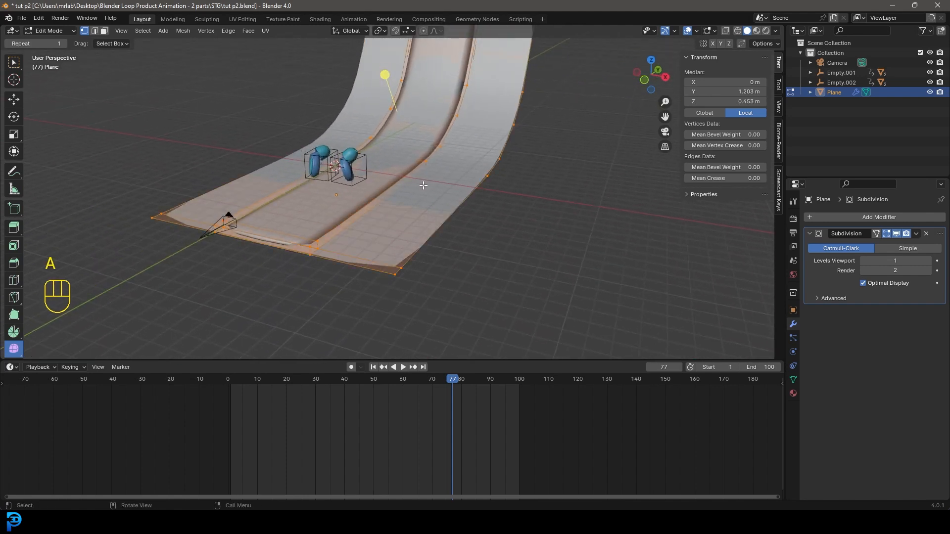
key("alt+n")
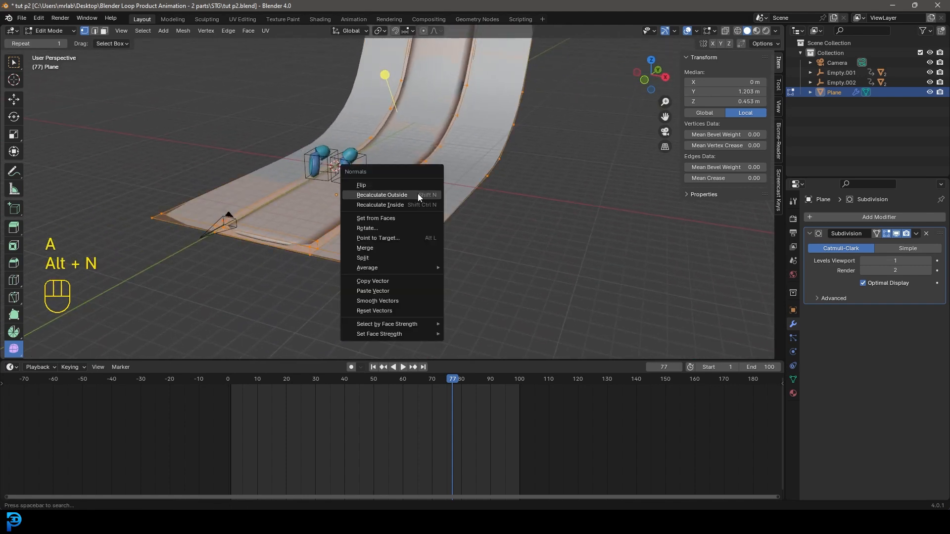
left_click(417, 195)
mouse_move(417, 195)
middle_mouse_down()
mouse_move(413, 128)
mouse_move(404, 190)
middle_mouse_up()
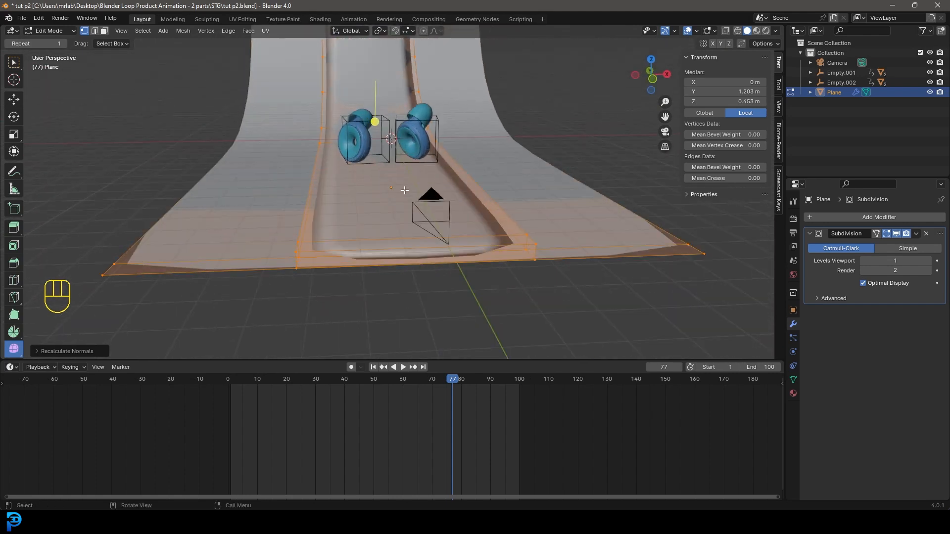
- Add two lengthwise loop cuts to the strip, spread them along X toward its side edges, and leave mesh editing
scroll(402, 240, "up", 3)
key("ctrl+r")
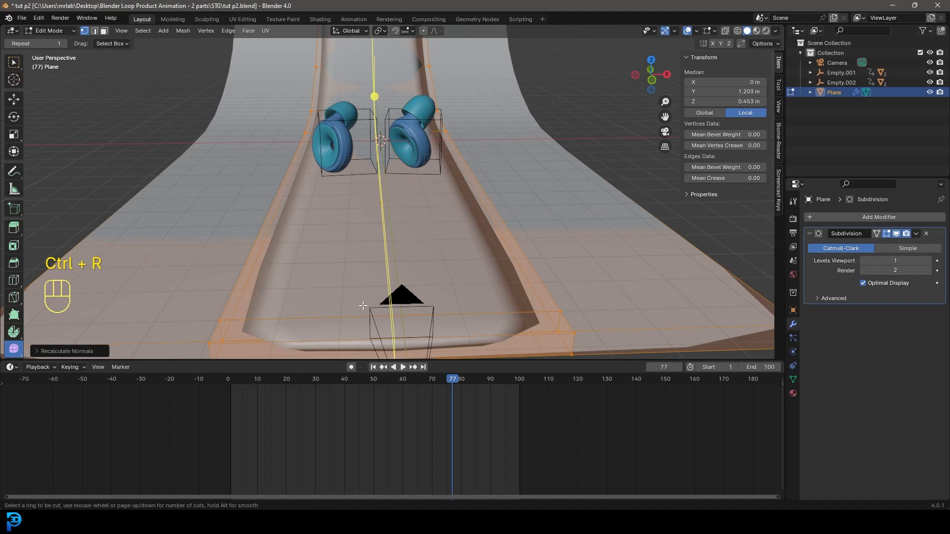
scroll(363, 306, "up", 1)
left_click(363, 306)
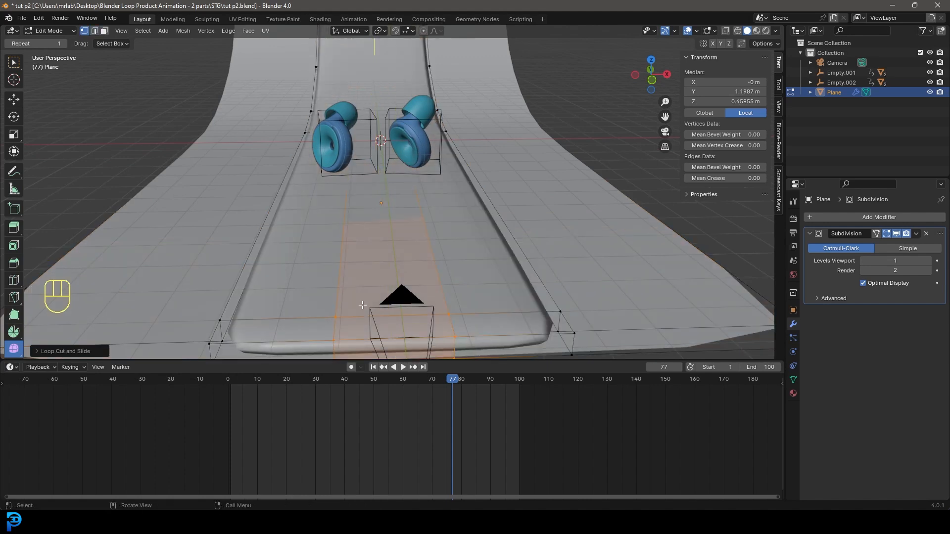
scroll(363, 306, "down", 3)
key("s")
key("x")
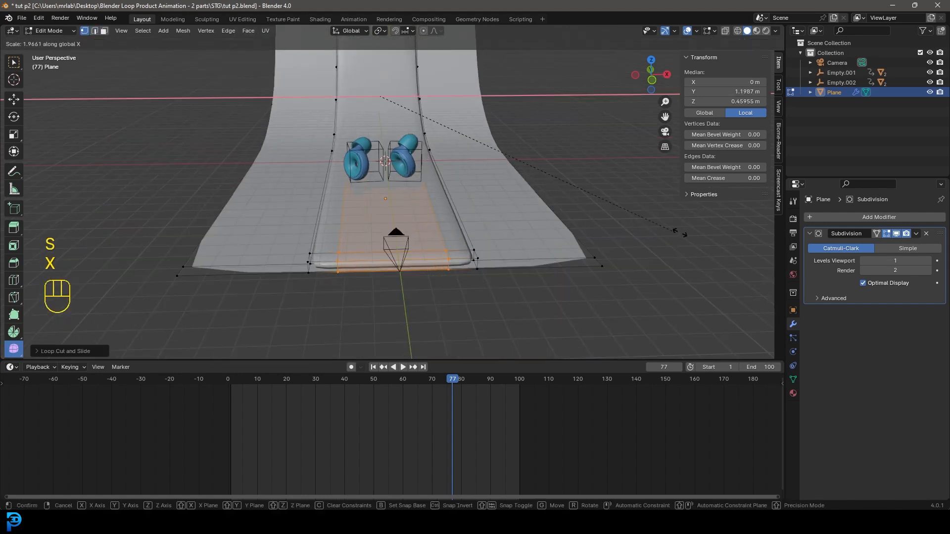
left_click(62, 226)
key("Tab")
- Give the backdrop a new material and set its viewport display color to a light green
middle_click_drag(522, 191, 426, 191)
scroll(494, 199, "up", 3)
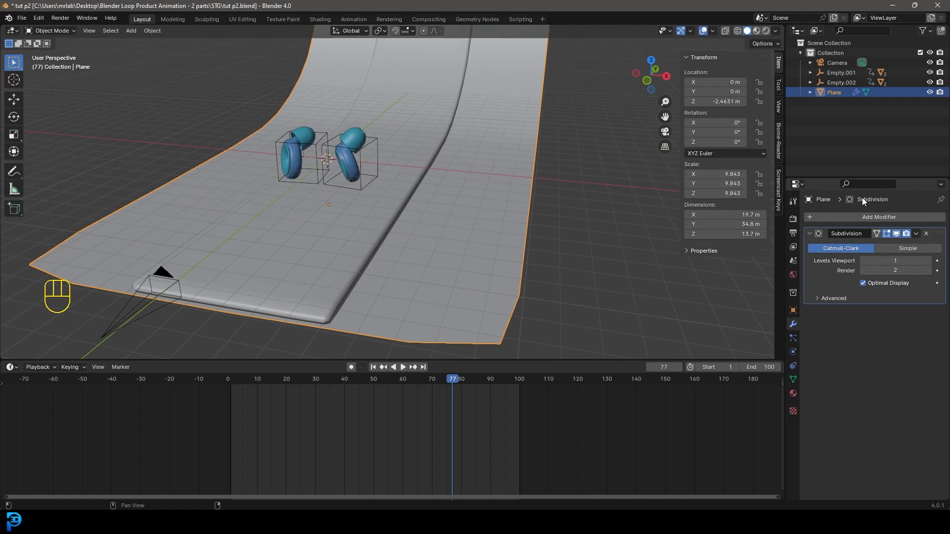
left_click(793, 393)
left_click(886, 260)
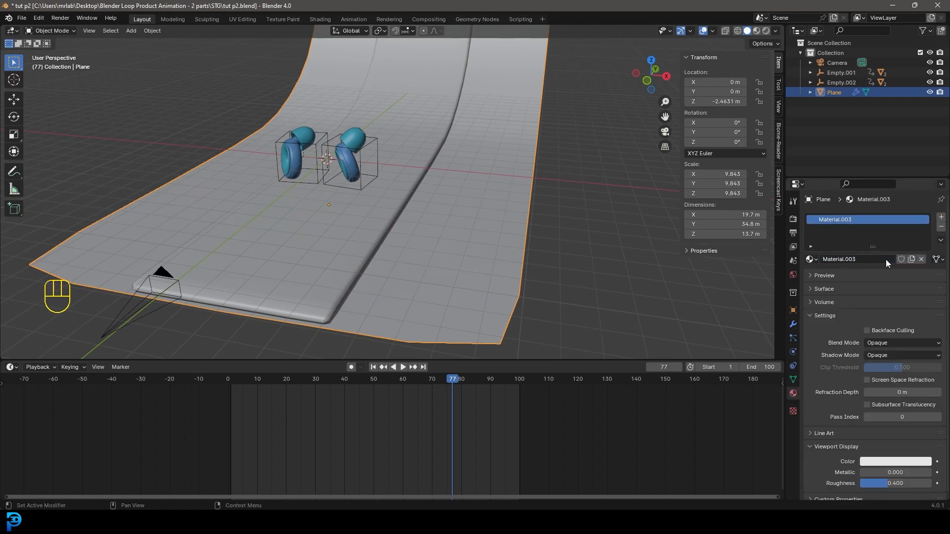
scroll(343, 143, "up", 3)
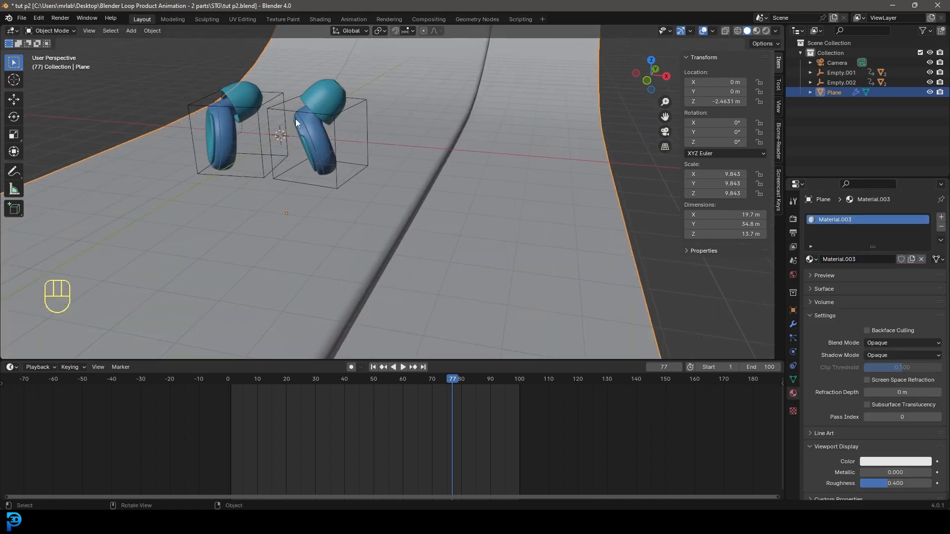
middle_click_drag(287, 159, 343, 161)
scroll(343, 161, "down", 3)
scroll(396, 158, "down", 2)
middle_click_drag(467, 153, 441, 173)
scroll(441, 173, "up", 3)
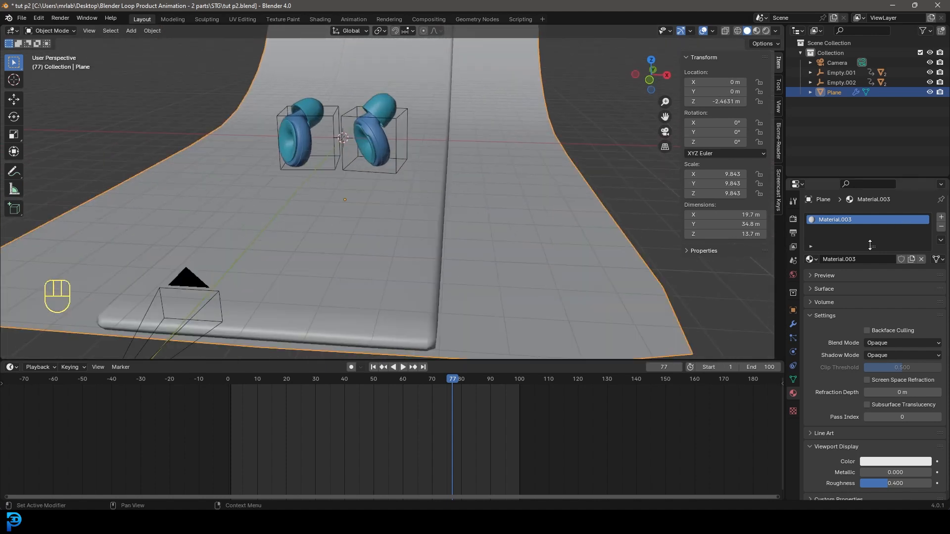
left_click(895, 462)
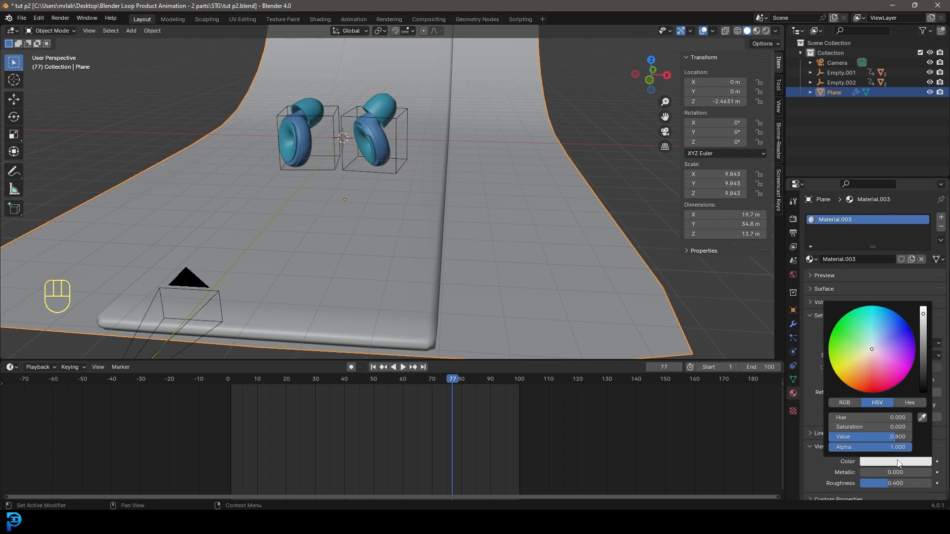
mouse_move(858, 335)
left_mouse_down()
mouse_move(855, 317)
mouse_move(862, 324)
left_mouse_up()
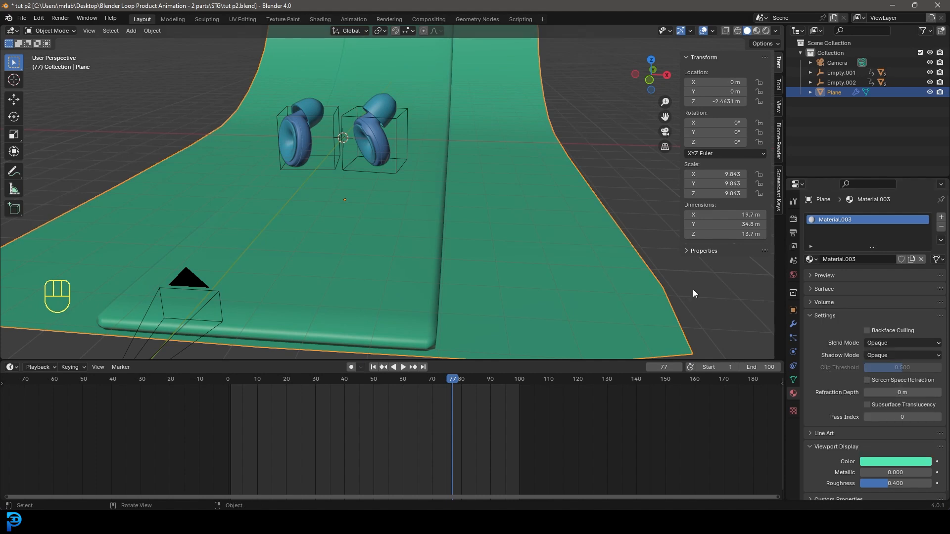
- Select all linked geometry of the raised central strip and add a second material slot with a new material
scroll(511, 226, "down", 3)
key("Tab")
left_click(413, 247)
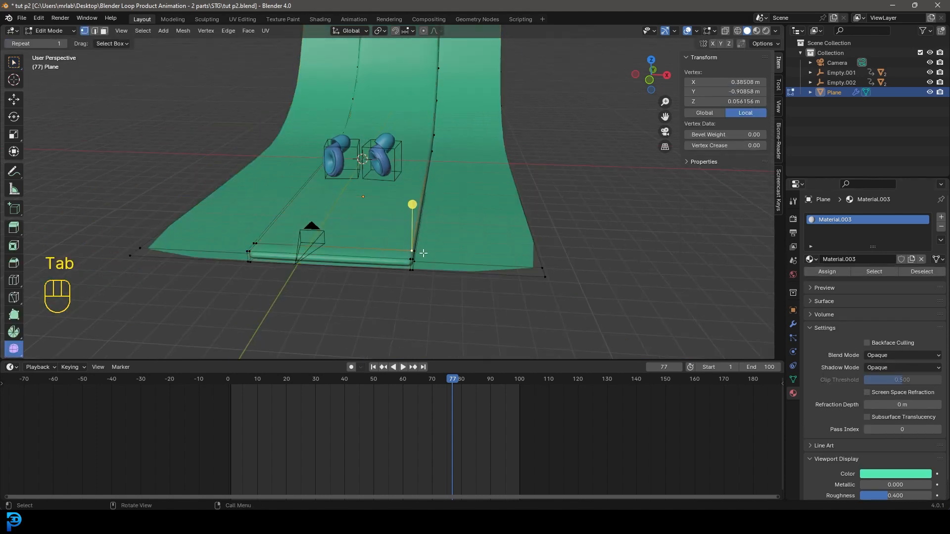
key("ctrl+l")
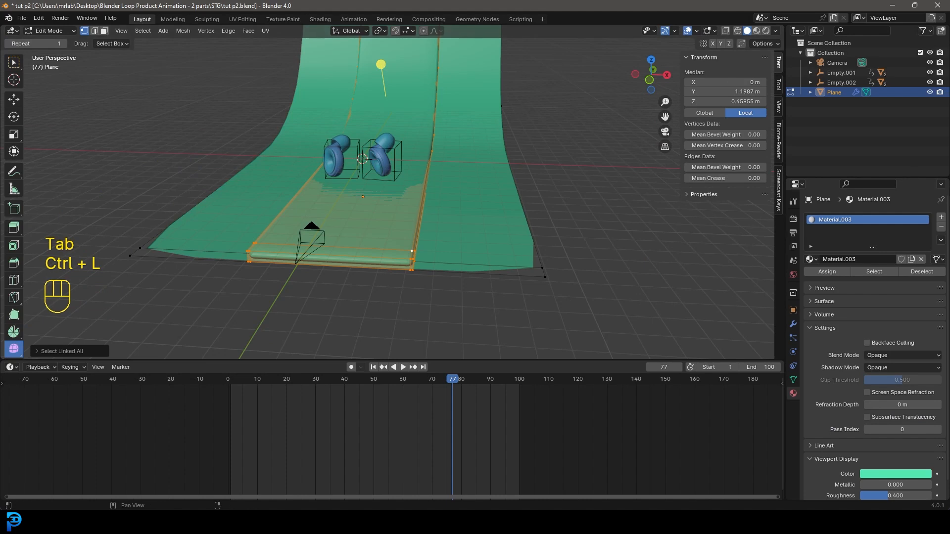
left_click(940, 217)
left_click(878, 279)
- Set the second material's viewport color to hue 0.450, saturation 0.880, value 0.335 and assign it to the strip
left_click(900, 493)
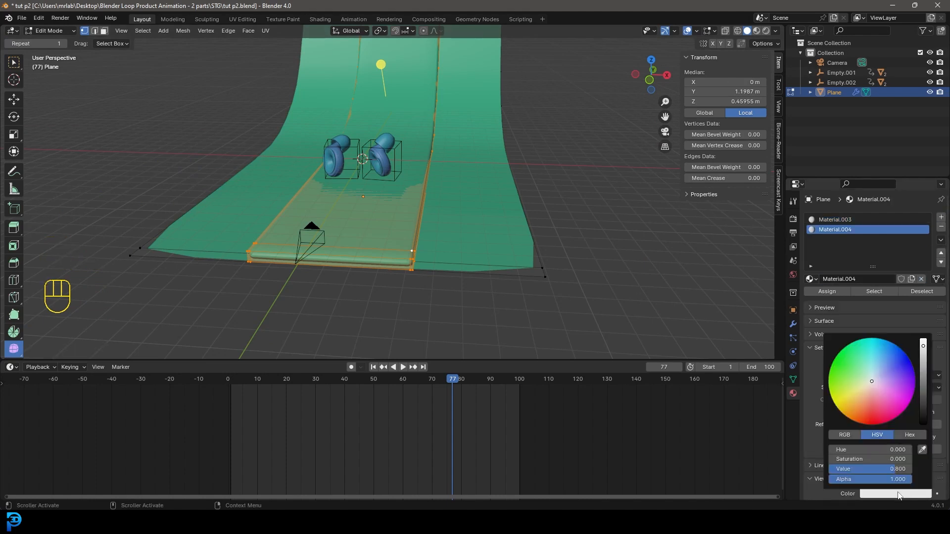
mouse_move(875, 353)
left_mouse_down()
mouse_move(924, 361)
mouse_move(923, 371)
left_mouse_up()
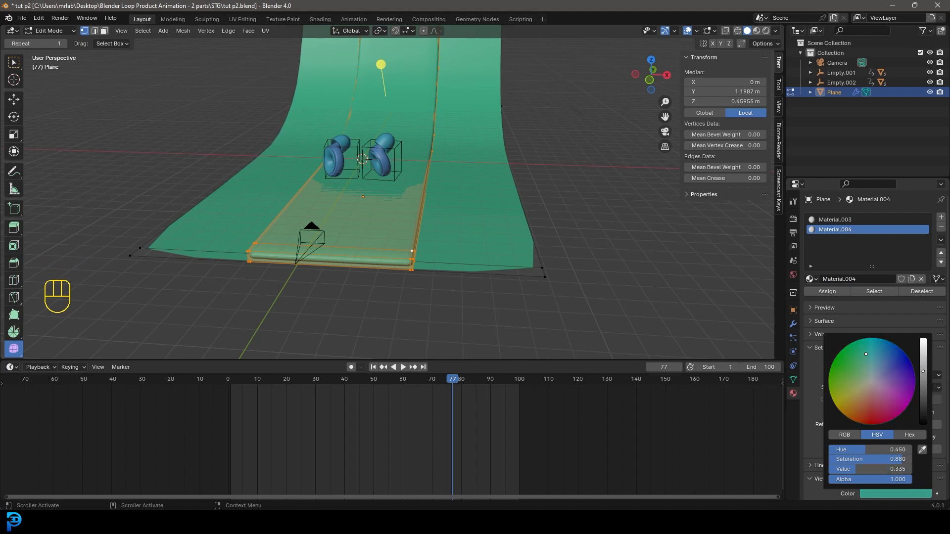
left_click(827, 291)
scroll(362, 151, "down", 2)
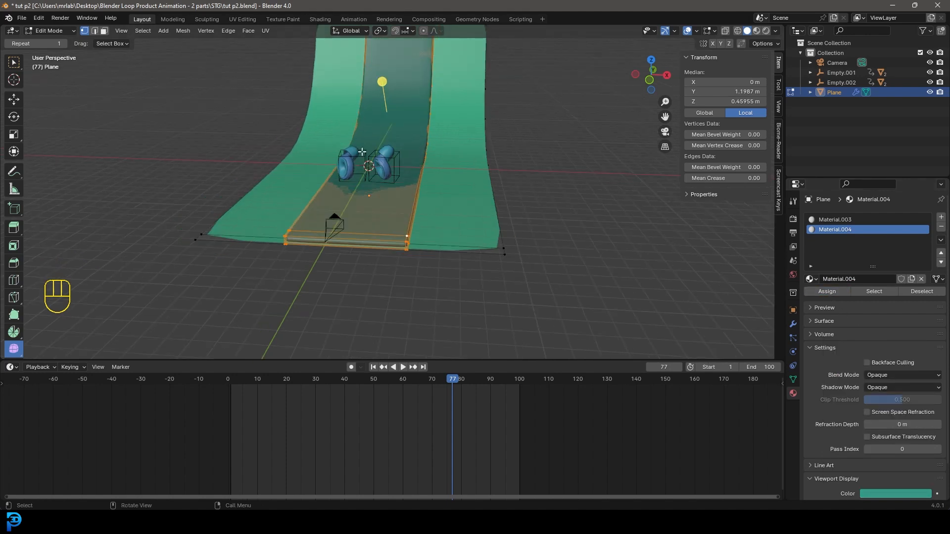
- Check the colored backdrop through the camera and reopen its mesh for editing
key("Tab")
middle_click_drag(462, 154, 379, 185)
key("KP_0")
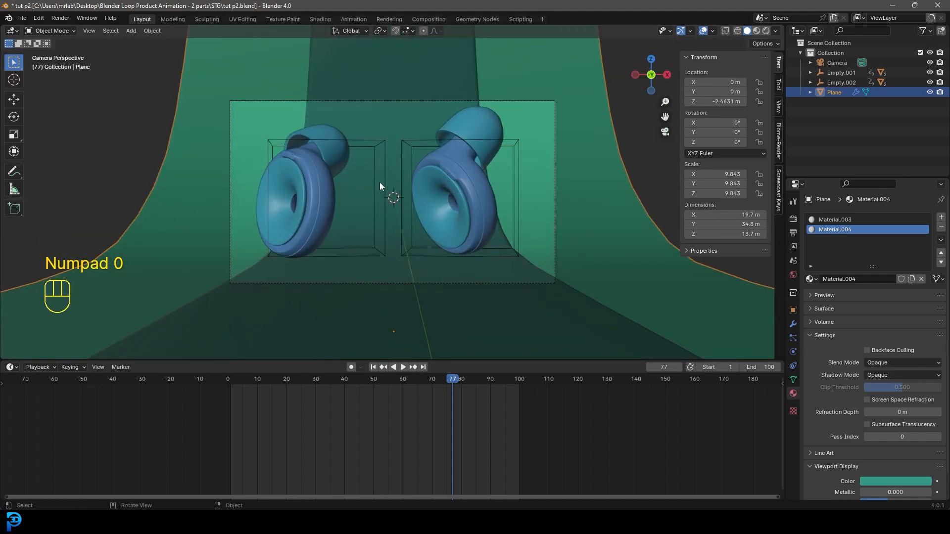
key("Tab")
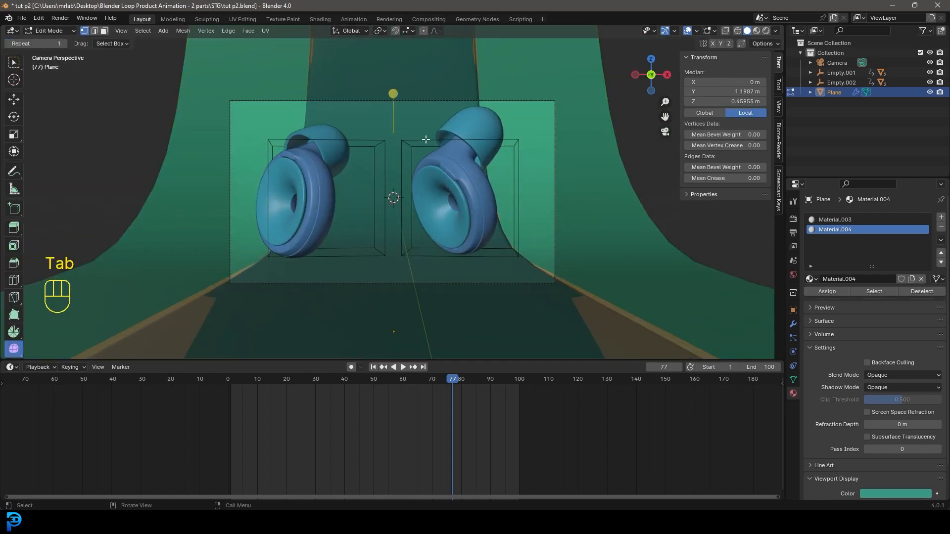
key("a")
key("s")
key("x")
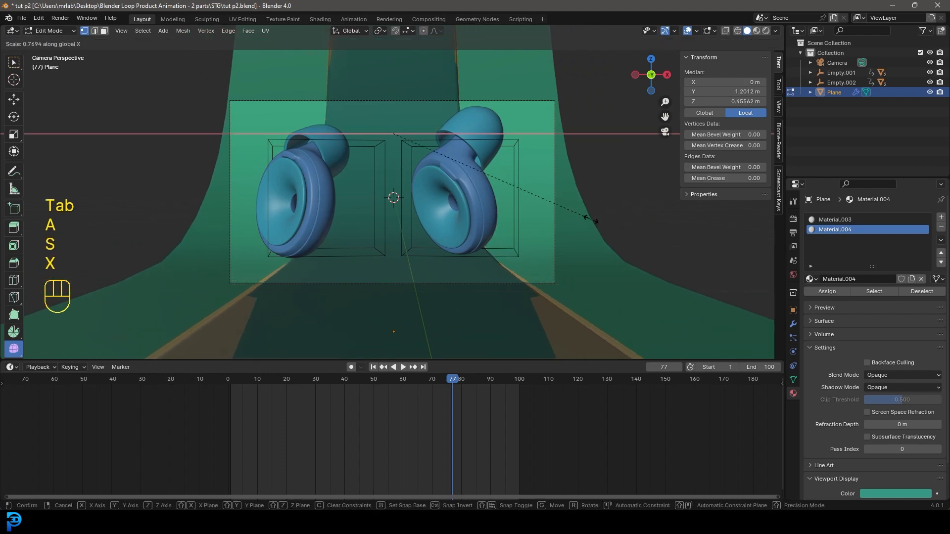
right_click(643, 218)
- Select all linked geometry of the central strip, narrow it along X to about 0.8, and leave mesh editing
scroll(436, 94, "down", 5)
left_click(452, 85)
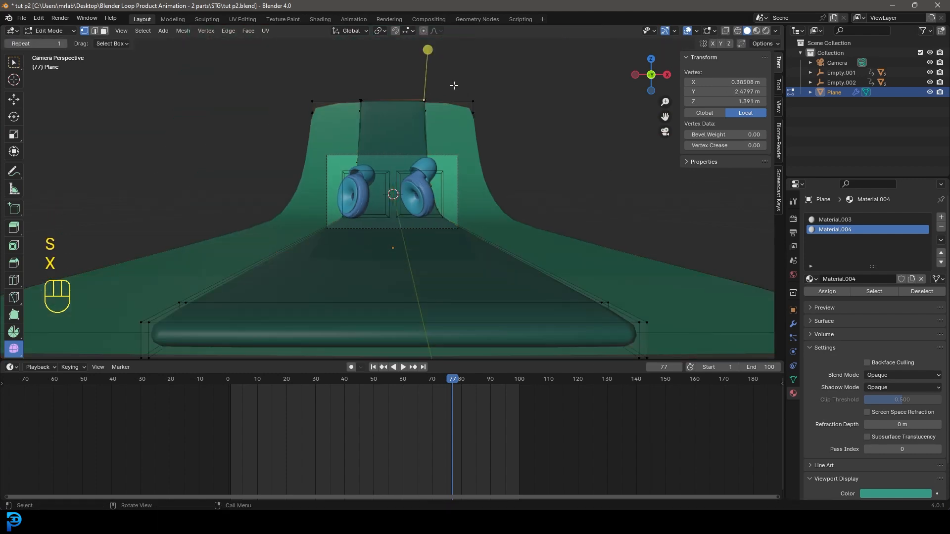
key("ctrl+l")
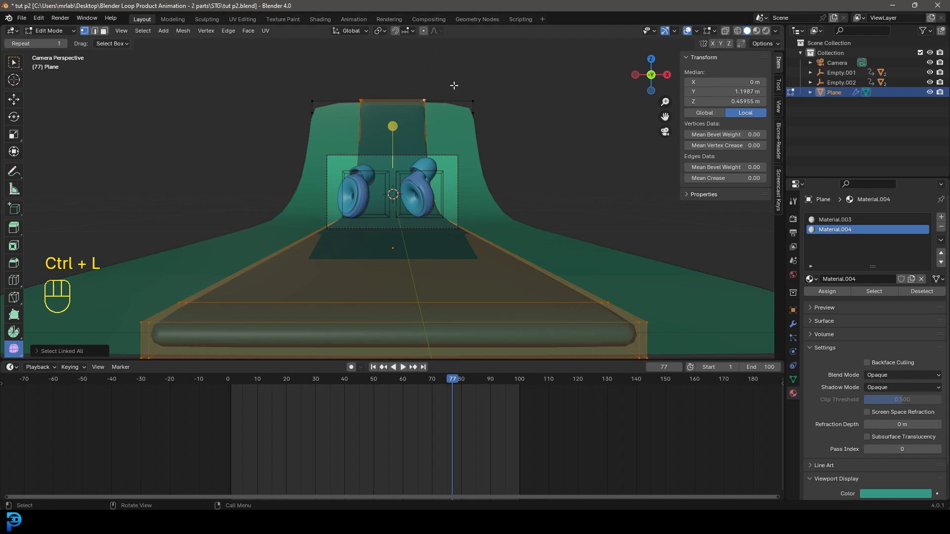
scroll(454, 86, "up", 4)
key("s")
key("x")
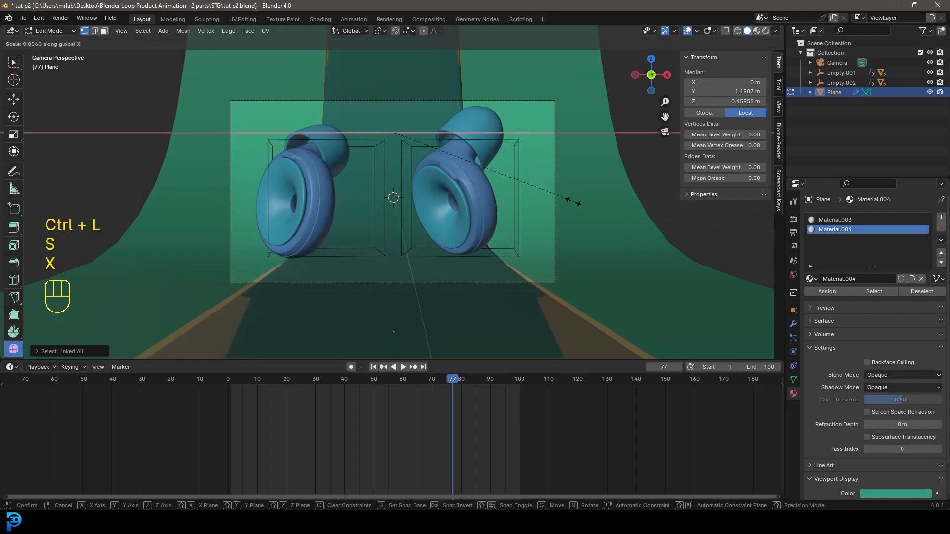
left_click(561, 206)
key("Tab")
- Define a render region enclosing the whole camera frame
scroll(558, 203, "down", 4)
middle_click_drag(478, 182, 479, 199, "shift")
scroll(481, 181, "up", 3)
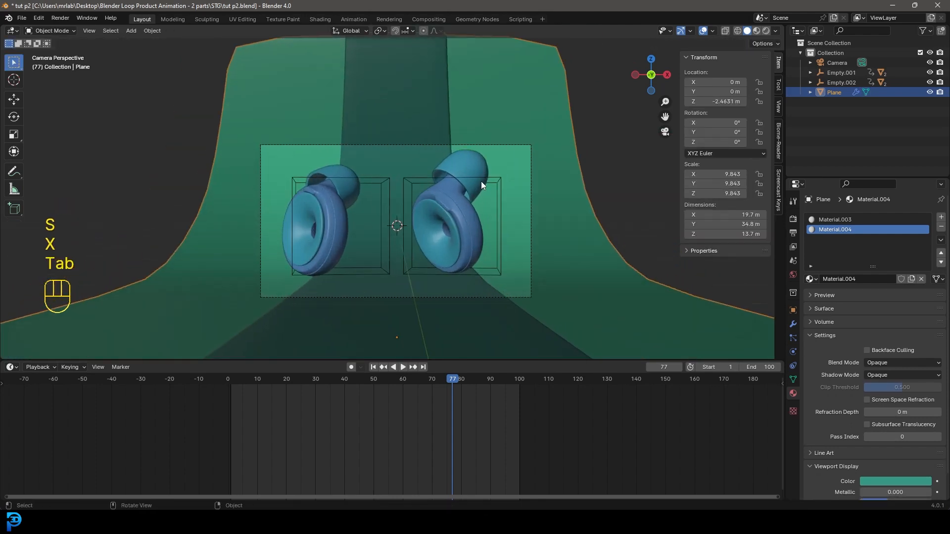
key("ctrl+b")
left_click_drag(220, 105, 563, 316)
scroll(553, 252, "up", 1)
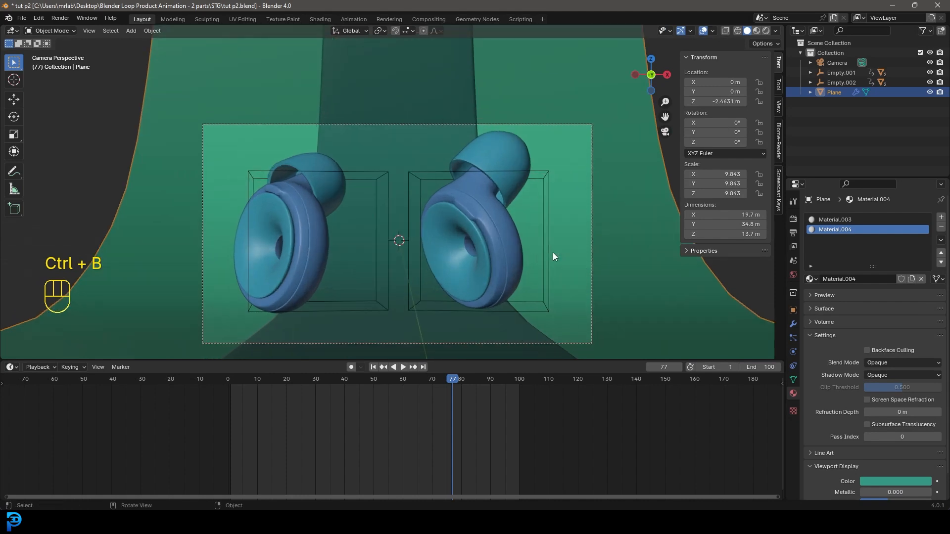
- Set the render engine to Cycles on GPU Compute with 50 maximum render samples
left_click(792, 219)
left_click(894, 218)
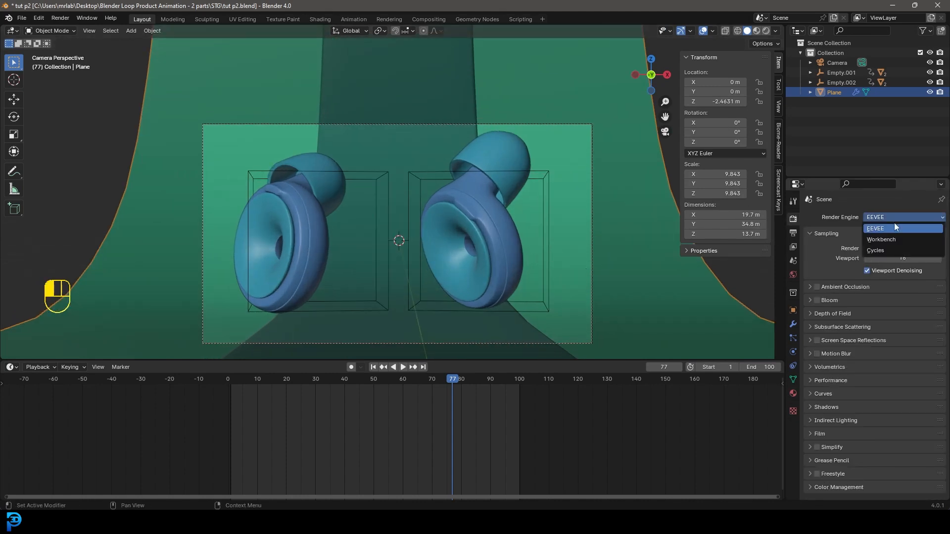
left_click(884, 245)
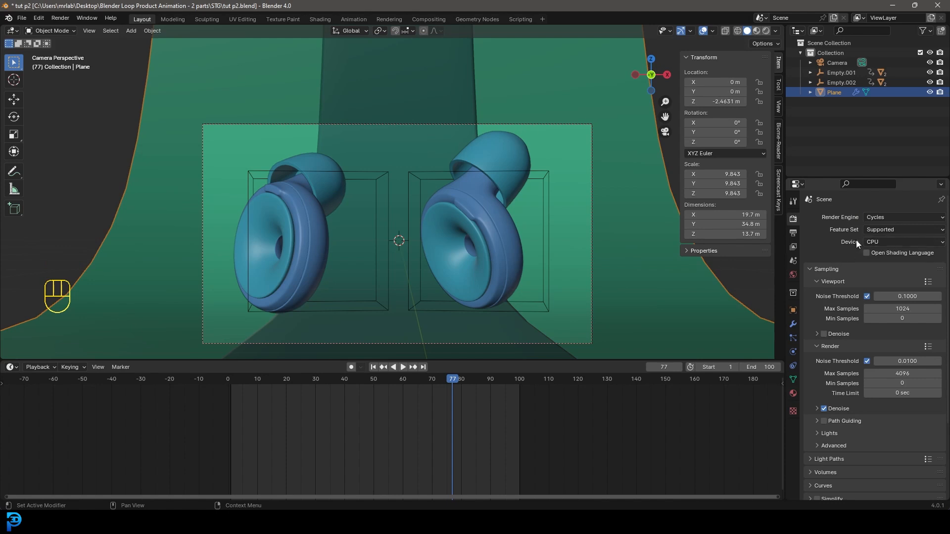
left_click(884, 241)
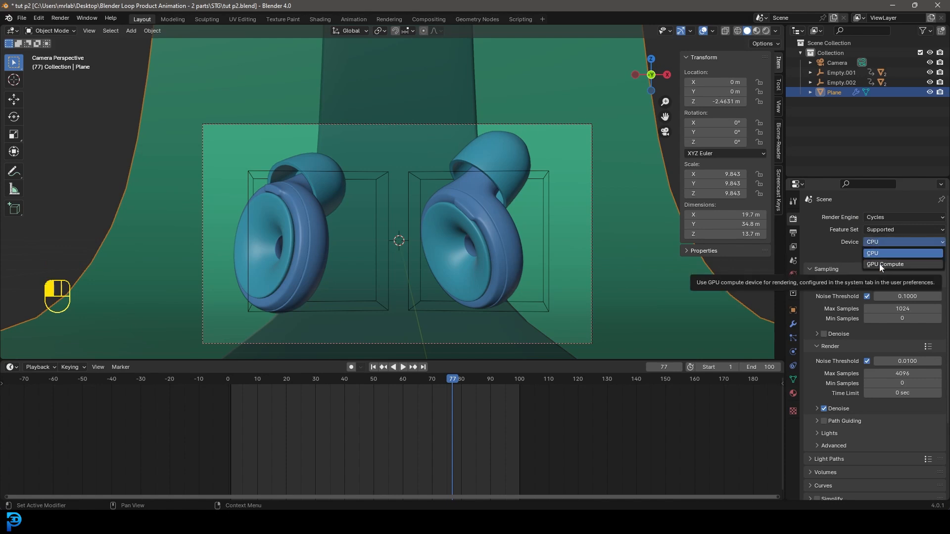
left_click(879, 263)
double_click(888, 362)
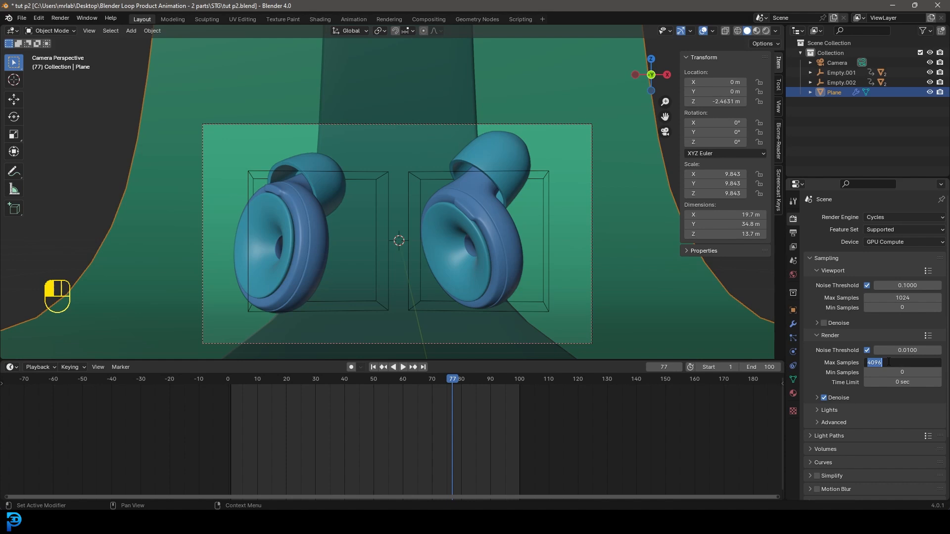
type("50")
key("Return")
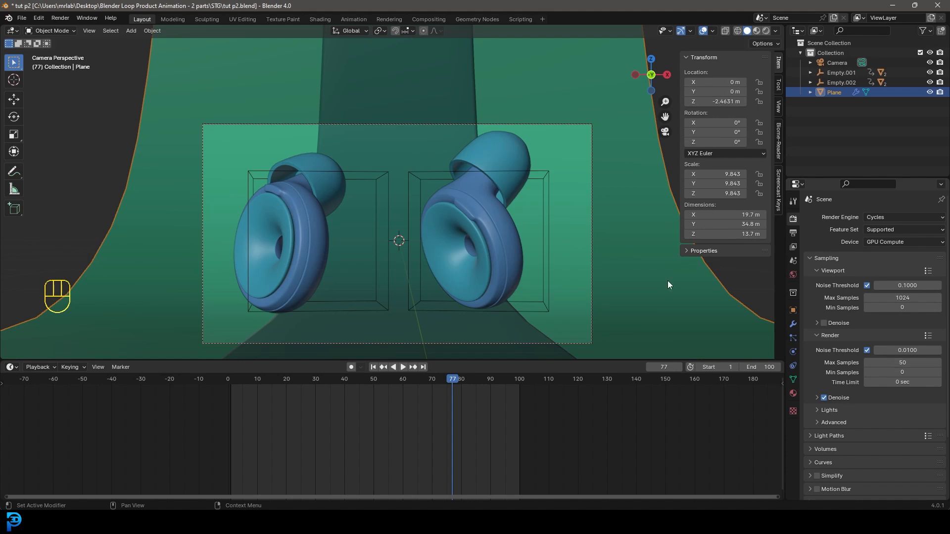
- Add an area light at the scene origin between the two earbuds
scroll(360, 188, "down", 2)
middle_click_drag(361, 188, 383, 192, "shift")
key("shift+a")
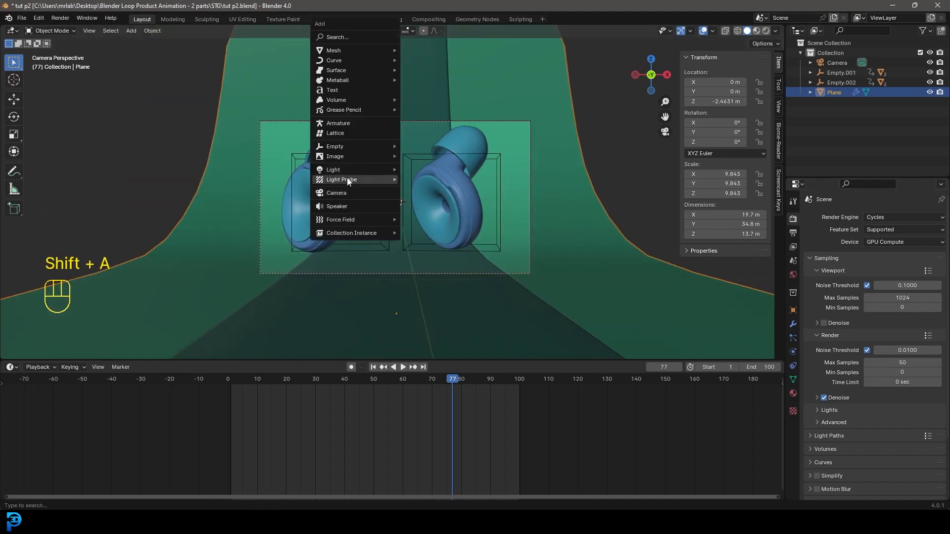
mouse_move(343, 168)
left_click(422, 200)
- In front view, move the area light to about X 8.9 m, Z 0.48 m and rotate it about 89° around Y toward the earbuds
key("KP_1")
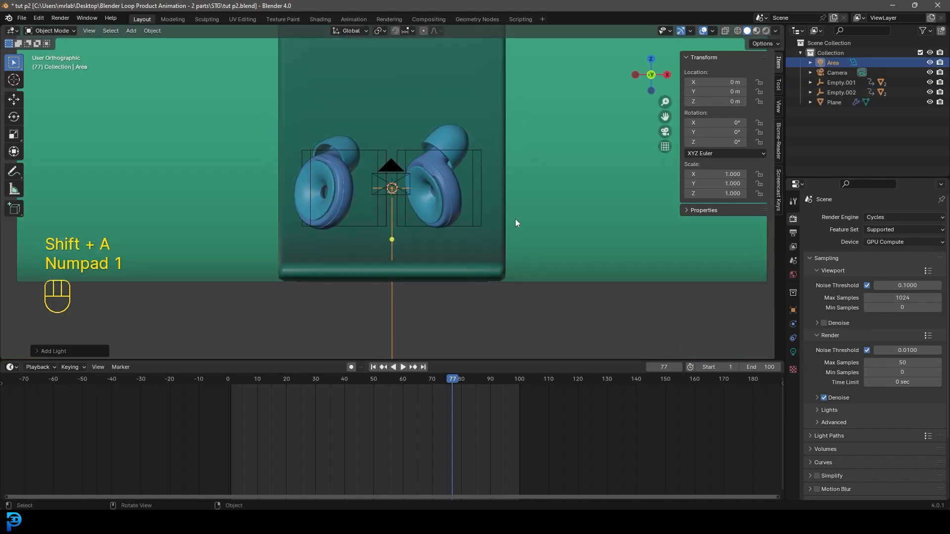
middle_click_drag(429, 223, 421, 223, "shift")
scroll(421, 224, "up", 5)
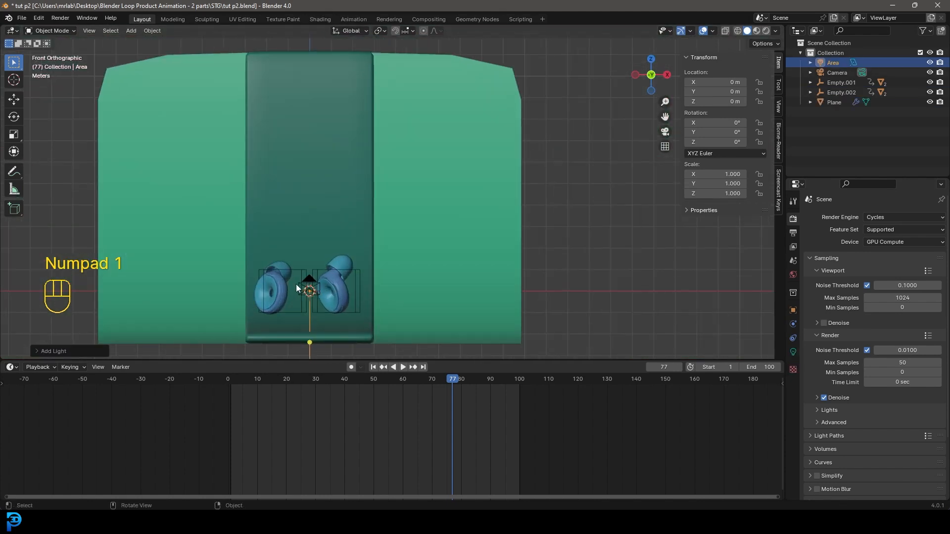
key("g")
left_click(489, 275)
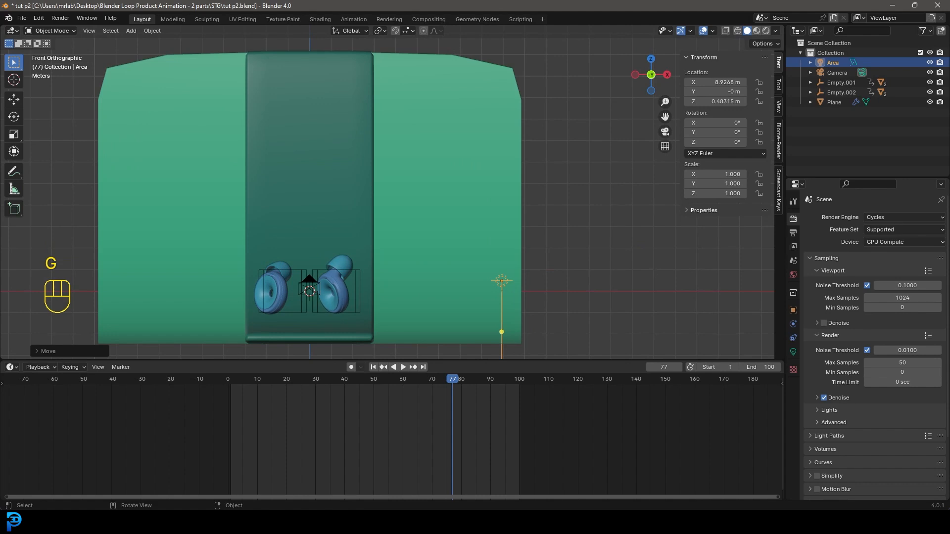
key("r")
left_click(513, 435)
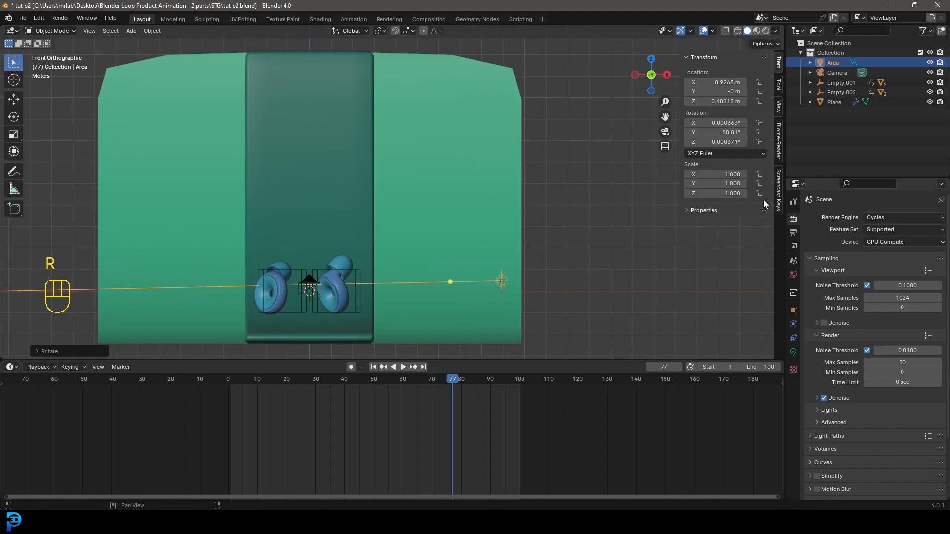
- Set the area light's power to 4000 W and enlarge its size to about 7.8 m
left_click(793, 352)
double_click(905, 284)
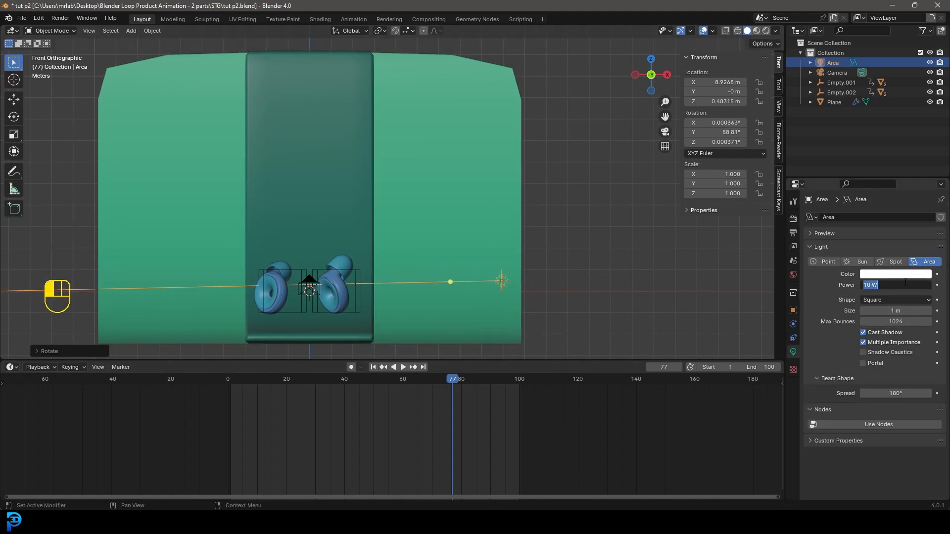
type("4000")
key("Return")
left_click_drag(894, 311, 933, 311)
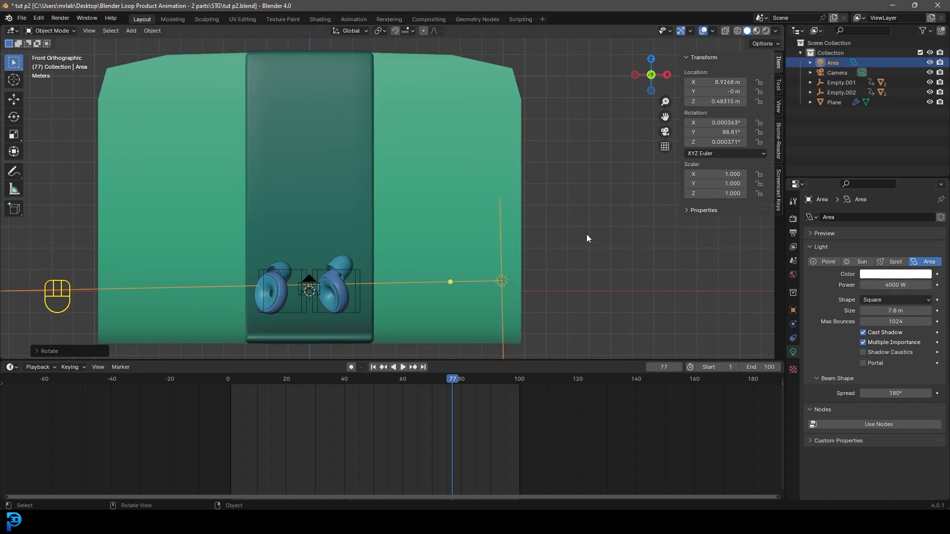
- Add a mesh plane at the scene origin
scroll(569, 240, "down", 3)
scroll(411, 215, "up", 3)
key("shift+a")
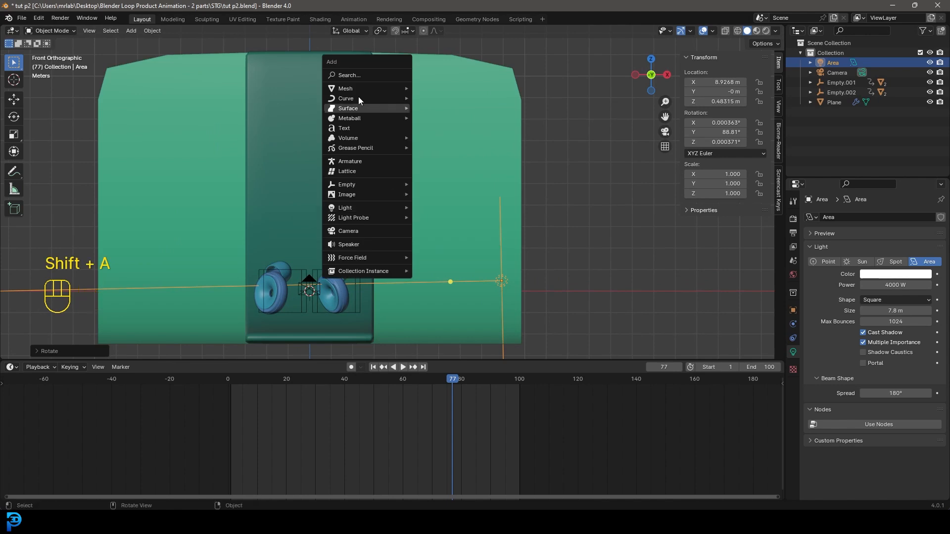
mouse_move(369, 88)
left_click(436, 88)
scroll(435, 197, "down", 3)
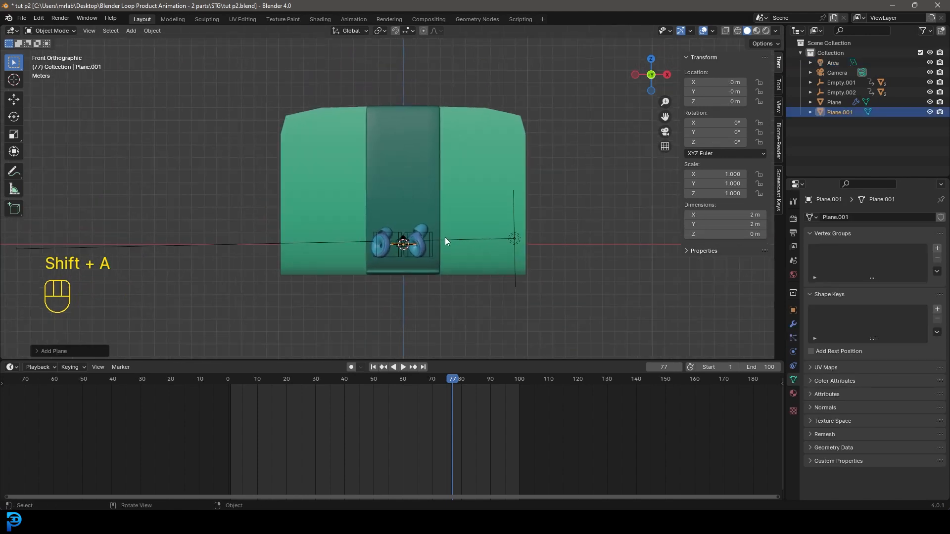
- Place the plane opposite the light at about X -11.1 m, rotate it about 89° around Y, and scale it about 5.18 times
scroll(444, 241, "up", 2)
key("g")
left_click(267, 250)
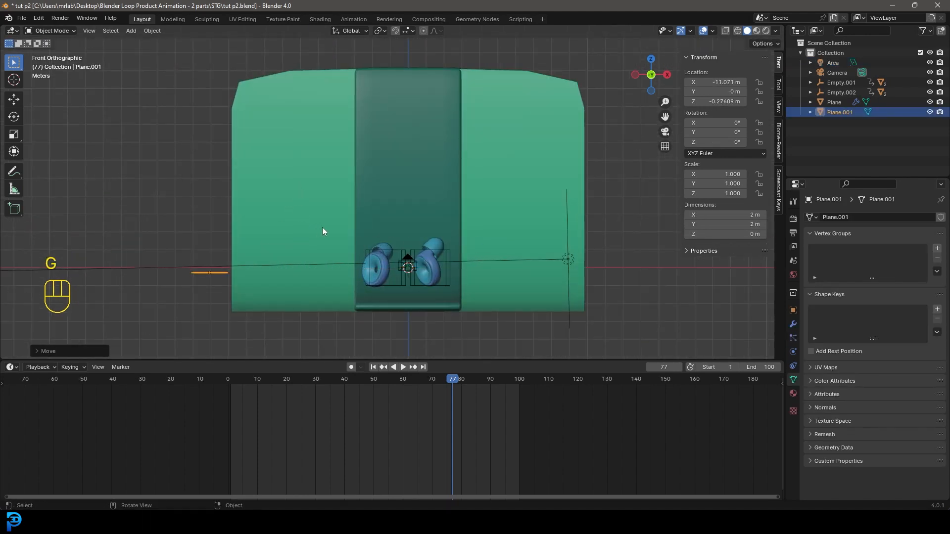
key("r")
left_click(241, 345)
key("s")
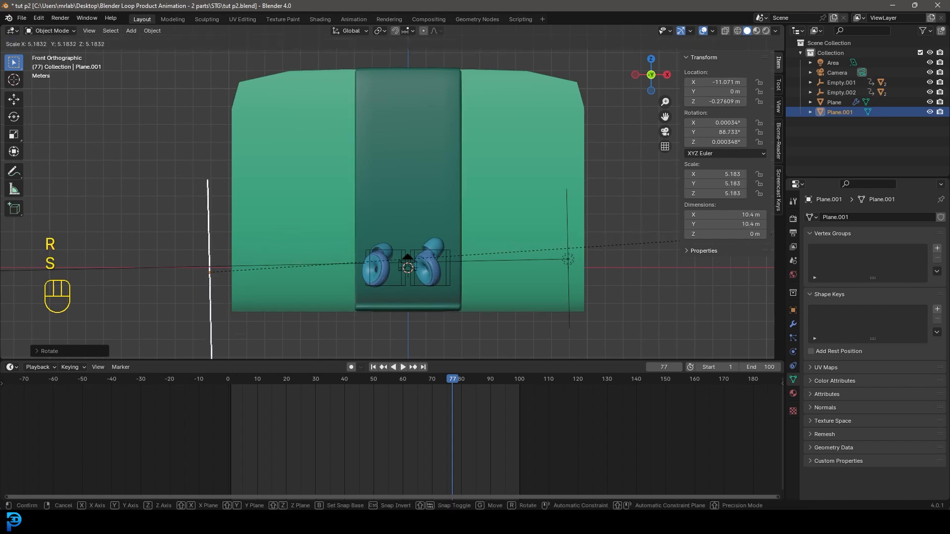
left_click(515, 223)
middle_click_drag(515, 222, 299, 213)
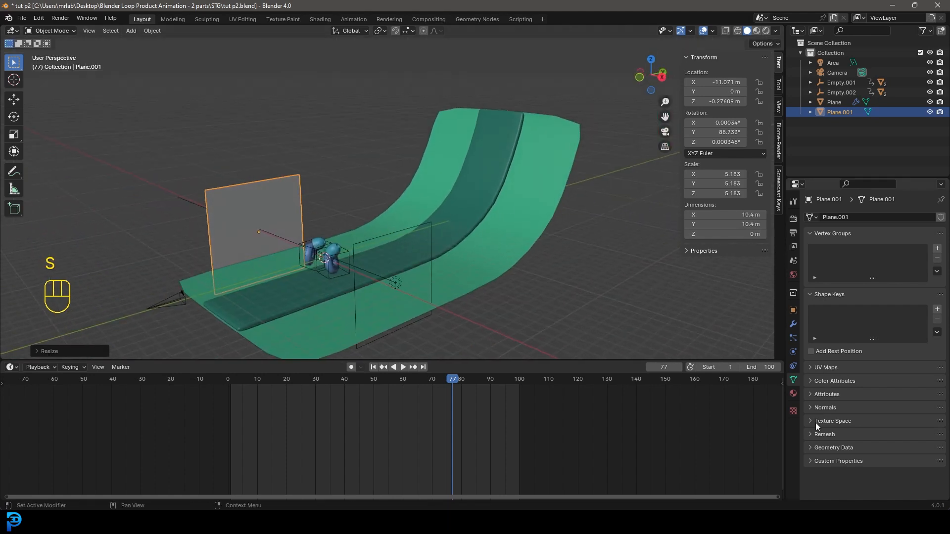
- Create a new material for the upright plane and make its base color pure white
left_click(793, 393)
left_click(880, 262)
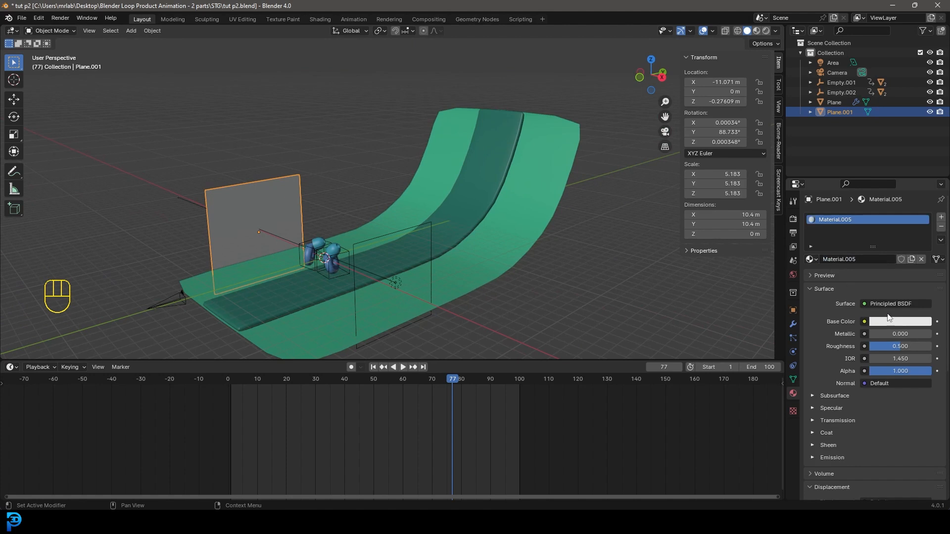
left_click(888, 324)
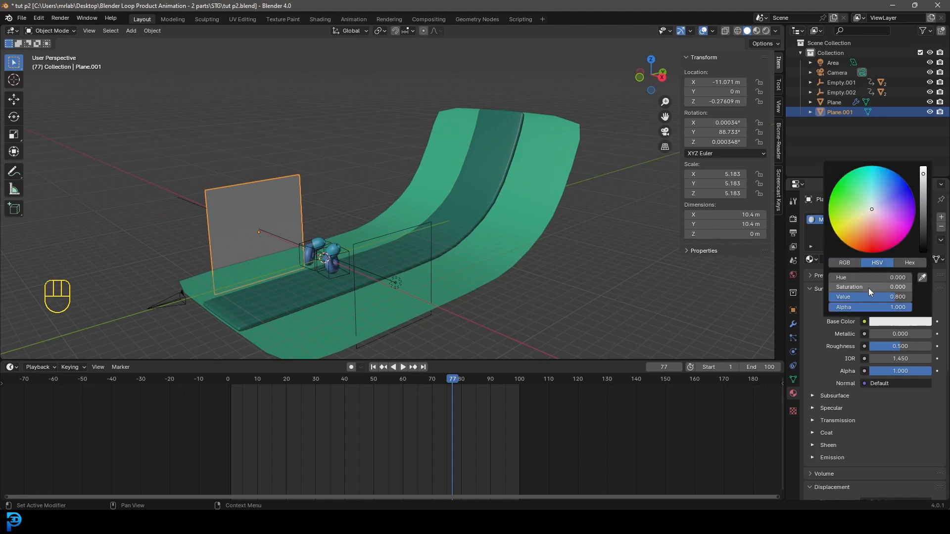
left_click(857, 296)
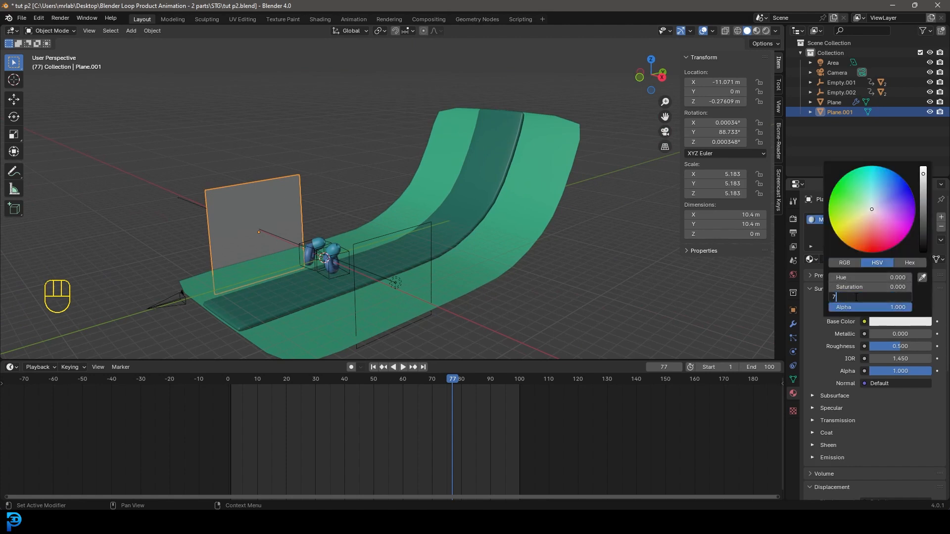
key("Return")
middle_click_drag(287, 232, 317, 229)
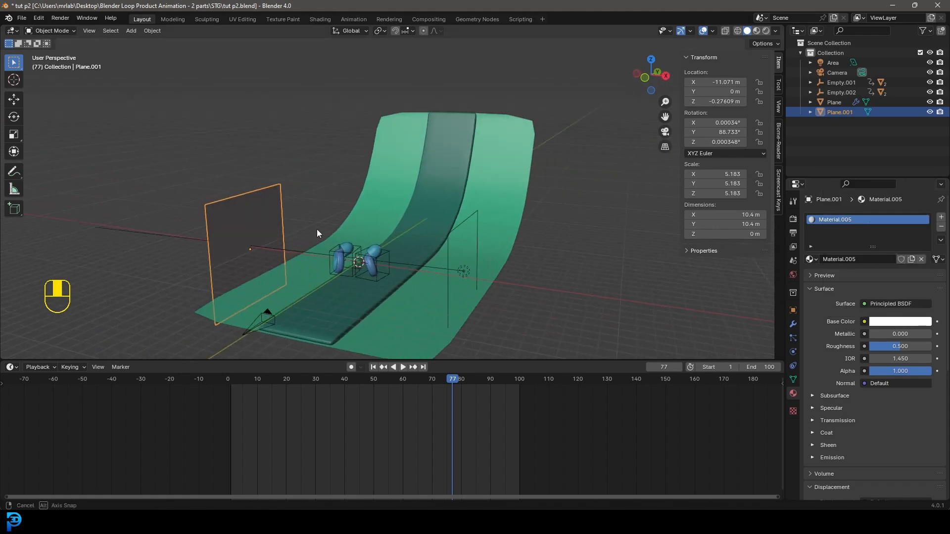
- Preview the lighting through the camera in Rendered shading
key("KP_0")
key("z")
left_click(523, 188)
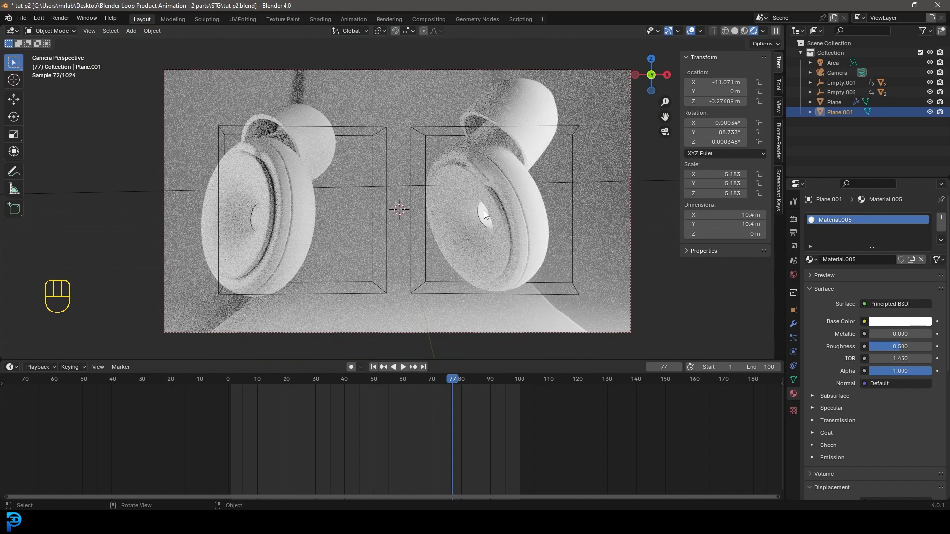
- Duplicate the area light to about X 5.9 m, Z 9.1 m and tilt the copy to about 54° around Y
left_click(646, 179)
scroll(646, 180, "down", 1)
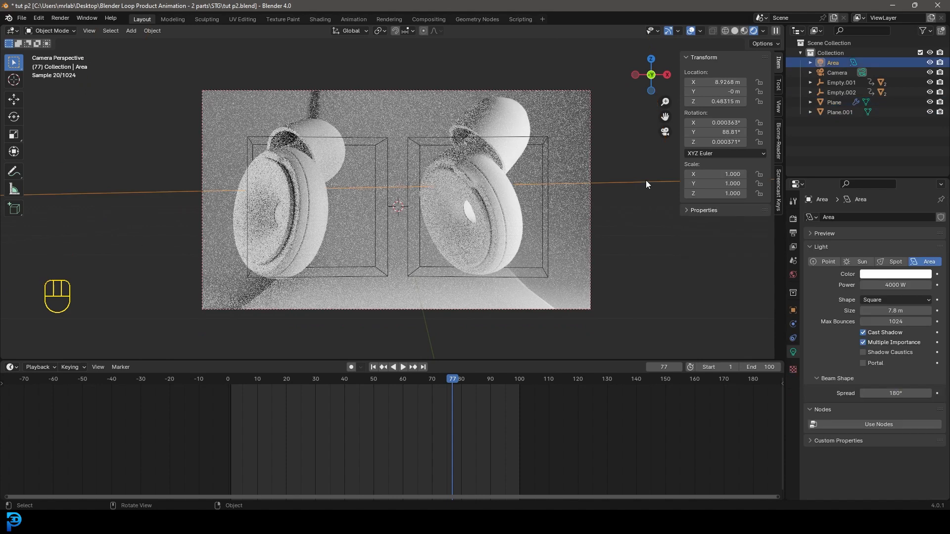
scroll(646, 185, "down", 4)
key("shift+d")
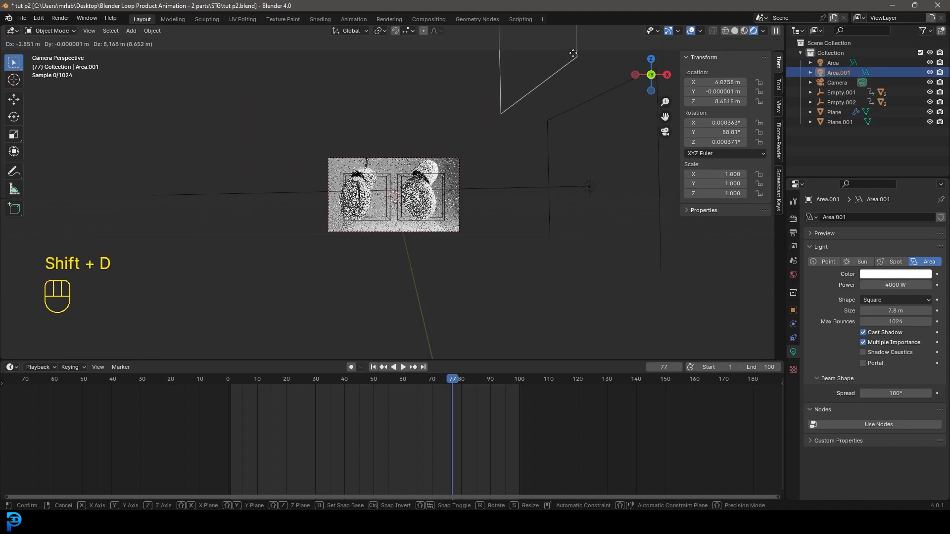
left_click(570, 44)
key("r")
left_click(555, 331)
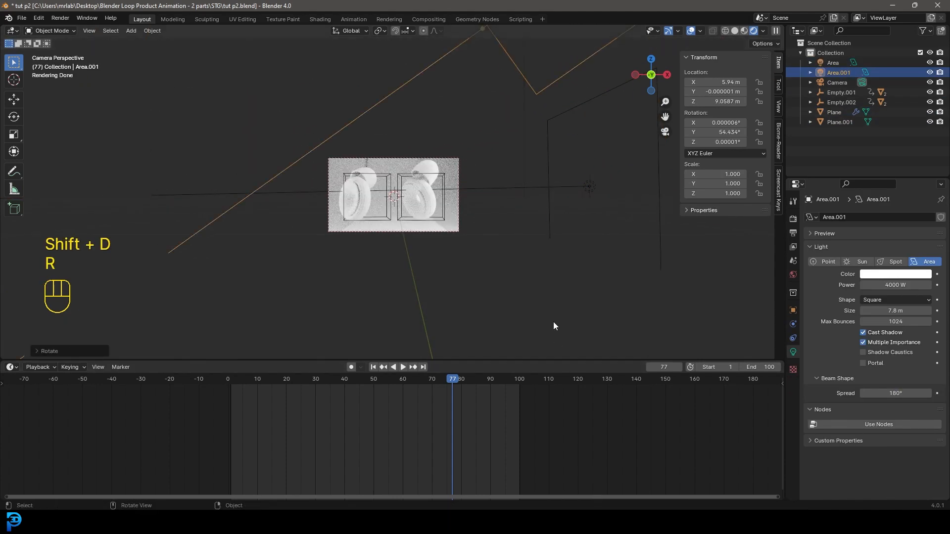
- Try a power of 1200 W on the duplicated area light
left_click(893, 285)
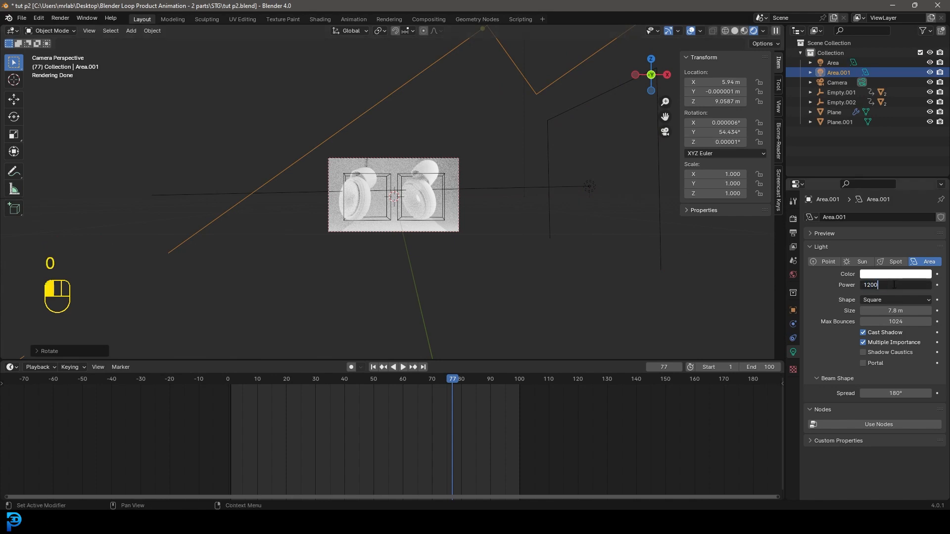
key("Return")
scroll(316, 163, "up", 4)
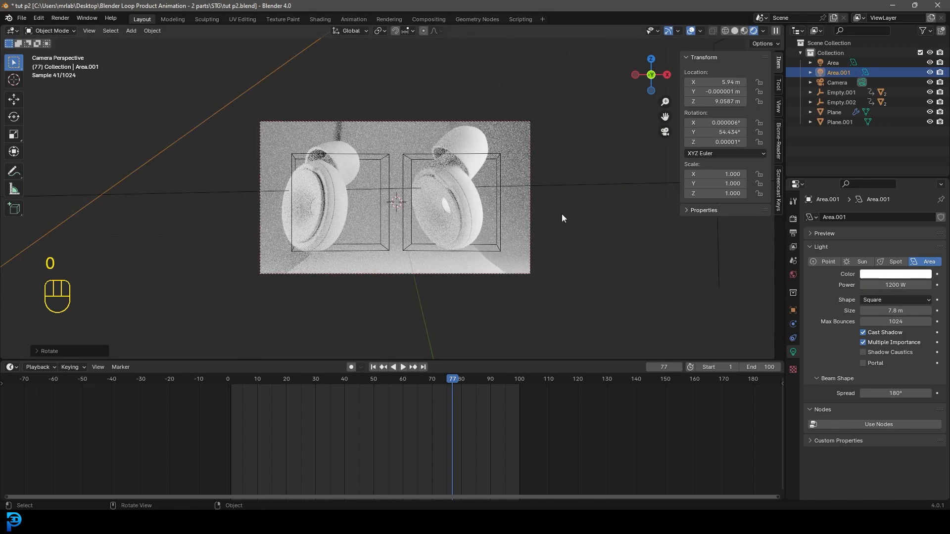
- Set the duplicated area light's power to 2200 W and save the file
left_click(904, 280)
type("2200")
key("Return")
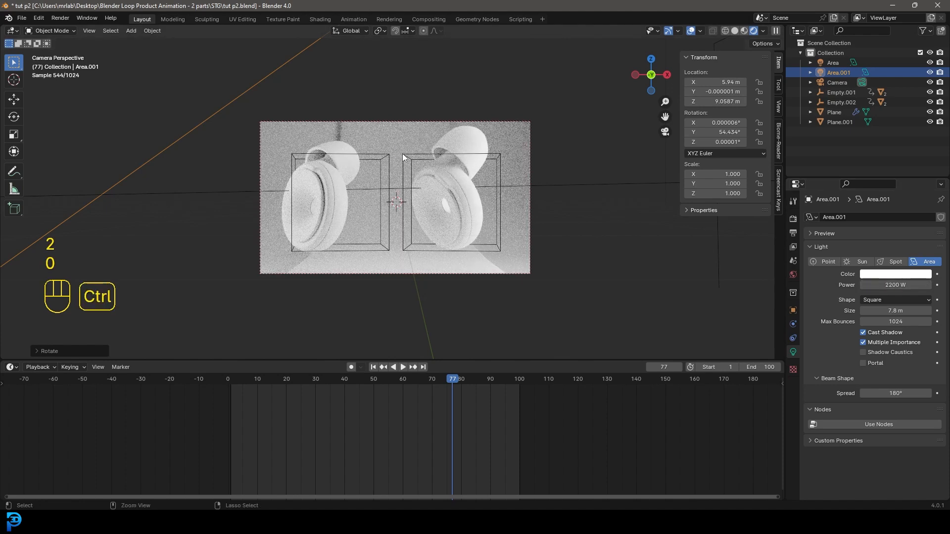
key("ctrl+s")
key("ctrl+s")
scroll(432, 162, "up", 2)
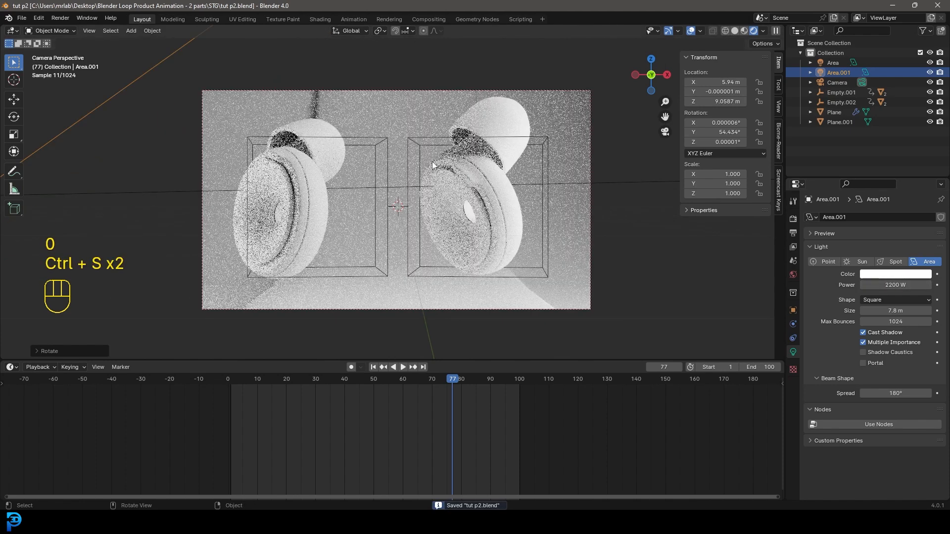
- Switch to the Shading workspace and show the camera view in Rendered shading
left_click(327, 18)
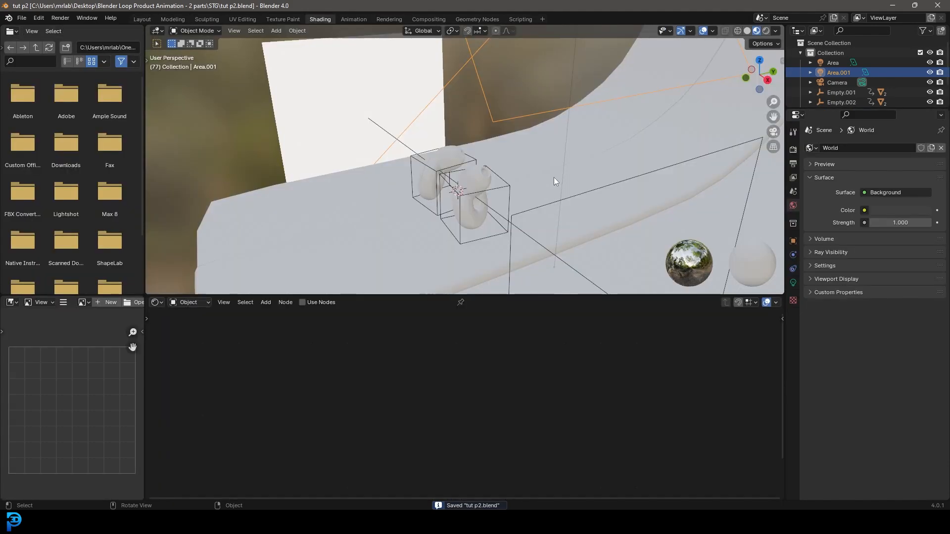
key("KP_0")
key("z")
left_click(476, 100)
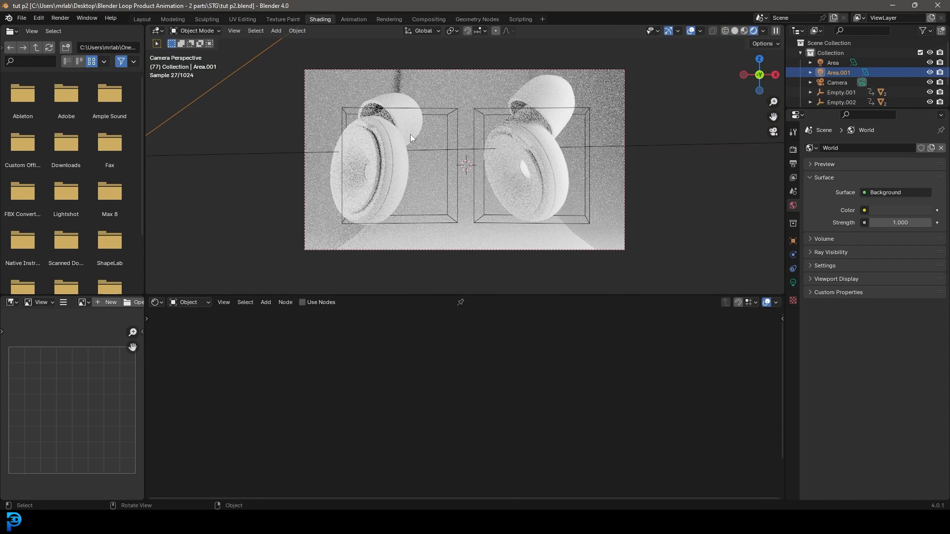
- Change the base color of the right earbud tip's material, Material.002, to a saturated cyan-blue
left_click(554, 95)
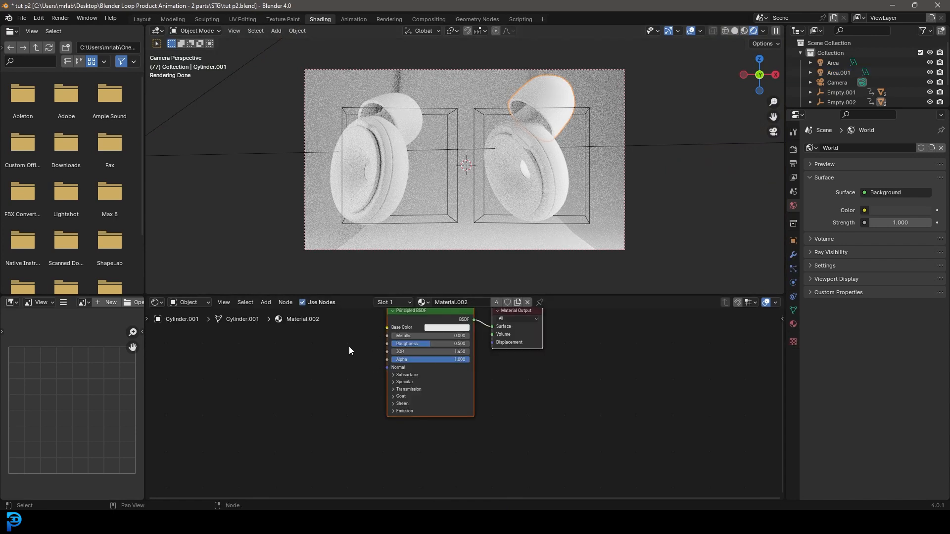
left_click(793, 324)
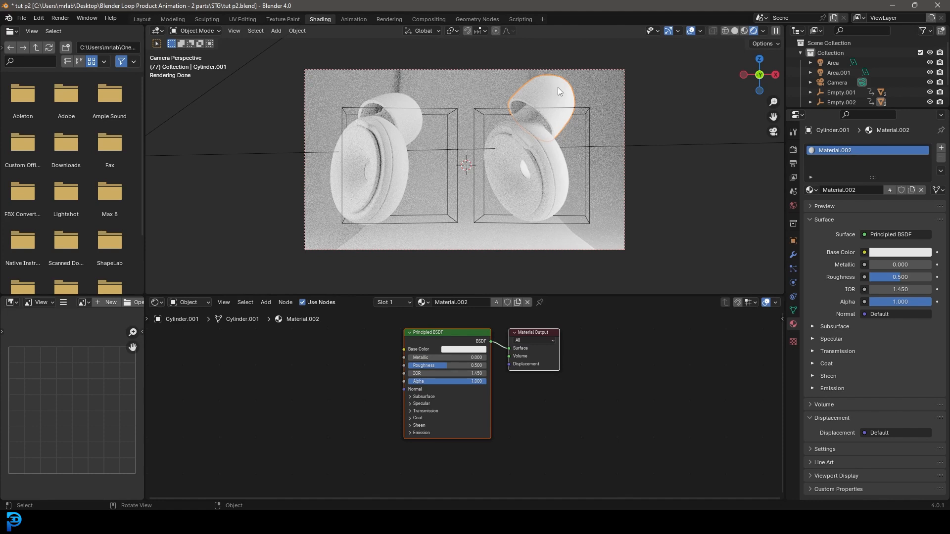
scroll(476, 343, "up", 2)
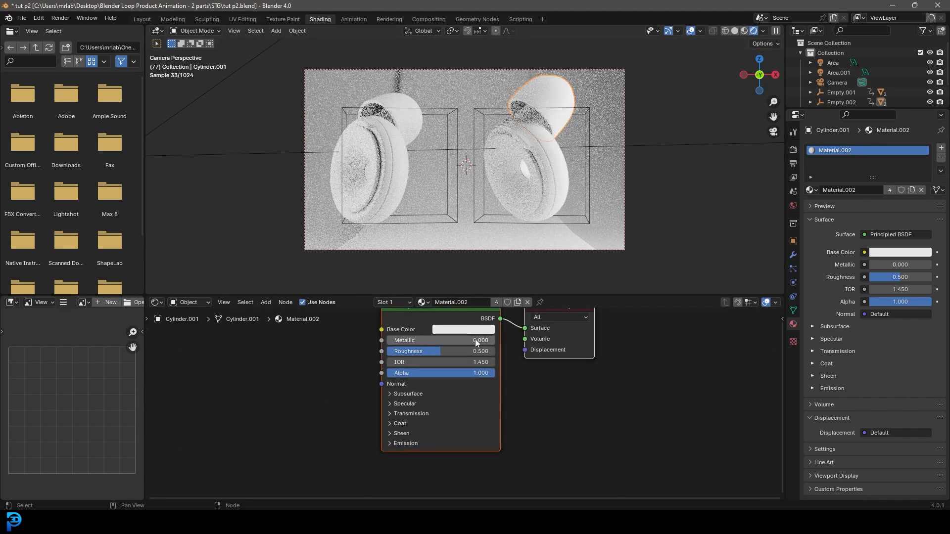
left_click(463, 329)
left_click(488, 185)
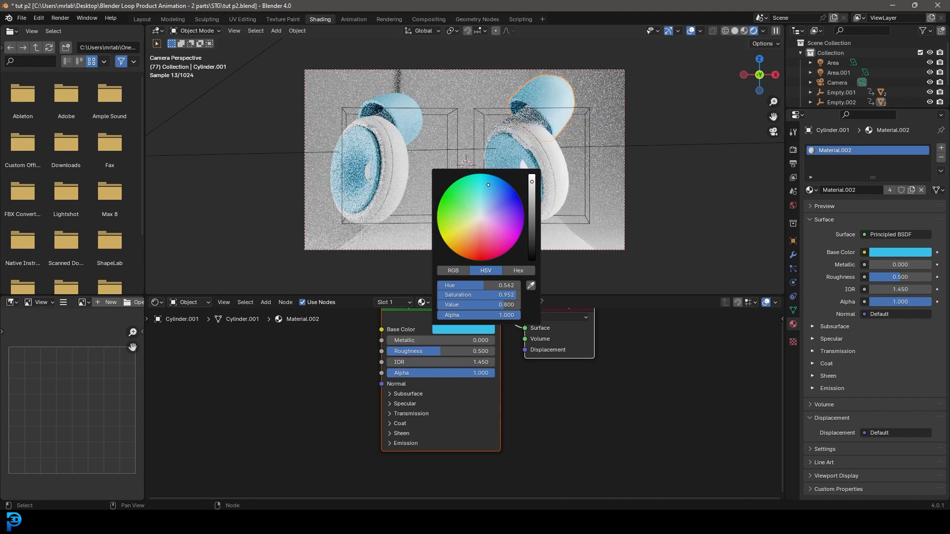
left_click(489, 177)
- Give the earbud body's Material.001 a slightly darkened blue base color with a hue of about 0.62
left_click(552, 146)
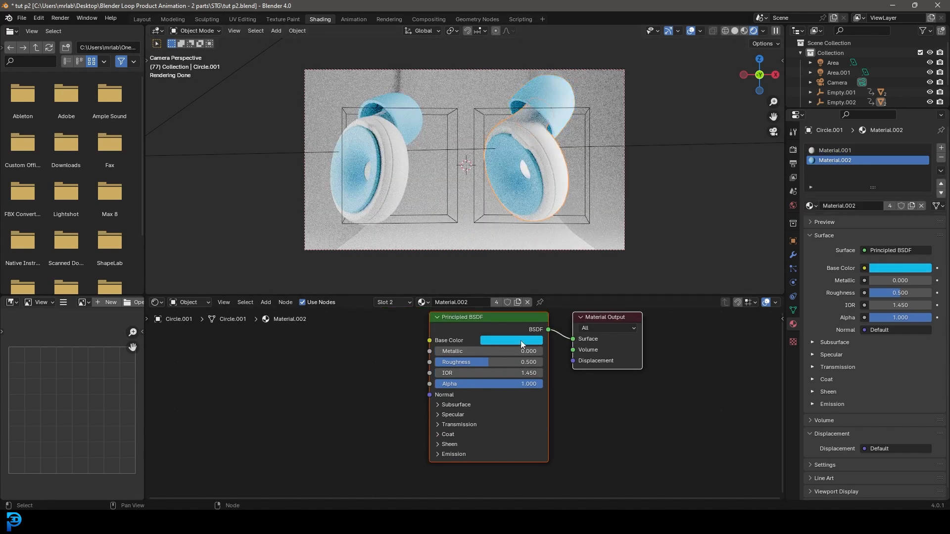
left_click(841, 151)
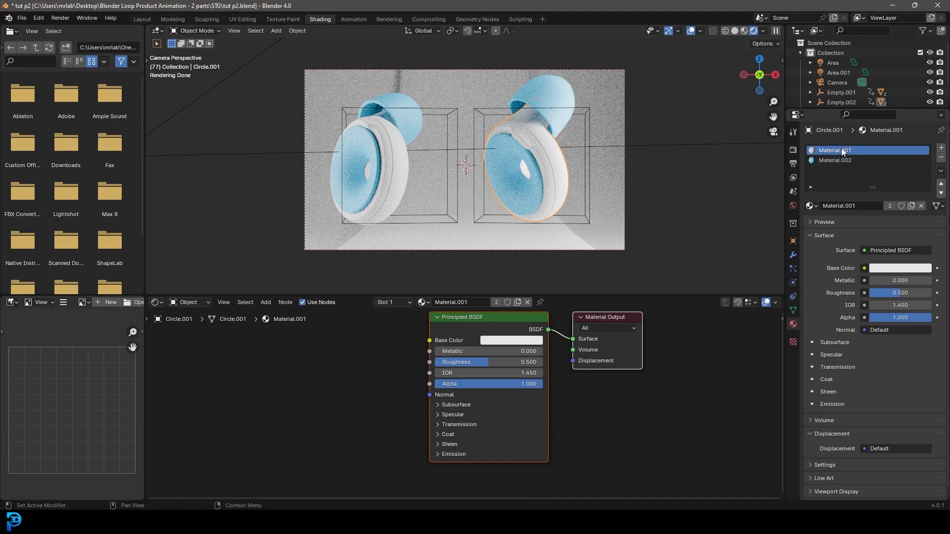
left_click(523, 341)
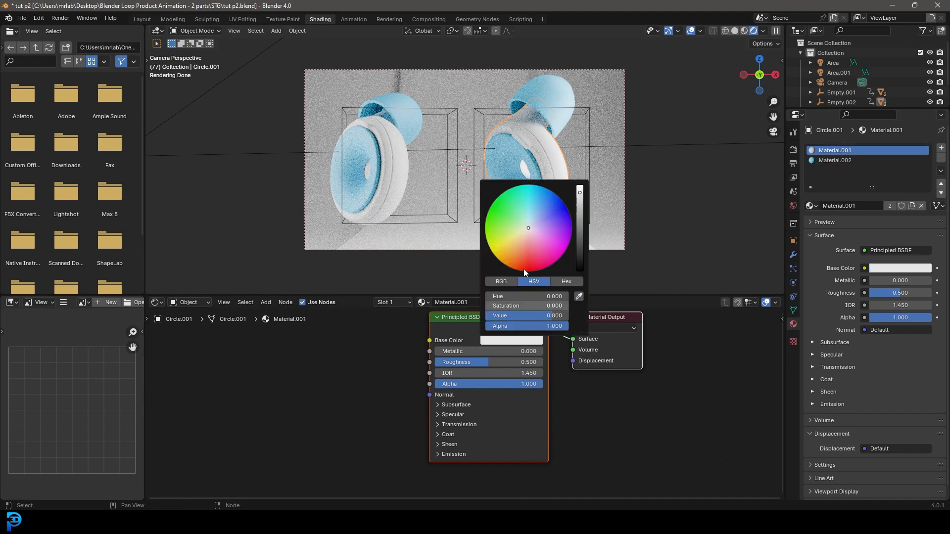
left_click(541, 202)
left_click(545, 203)
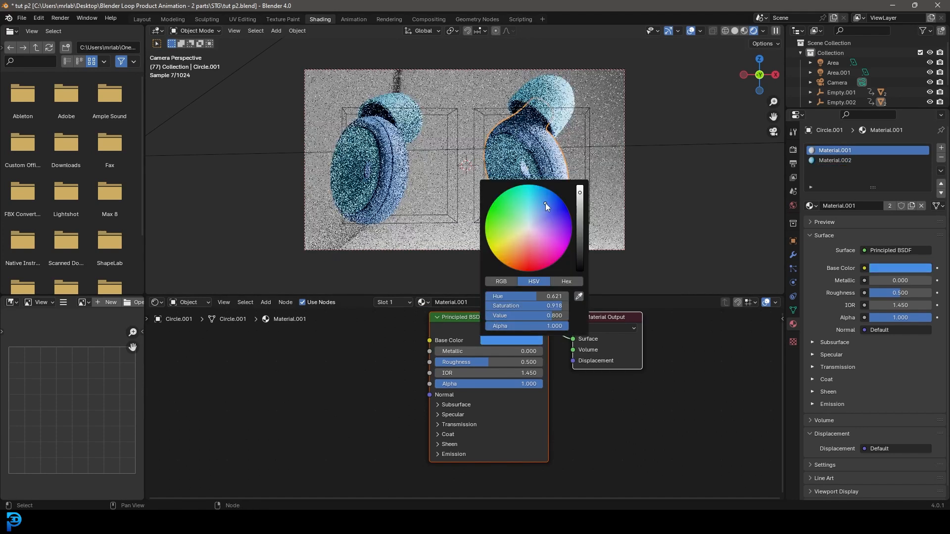
left_click(580, 199)
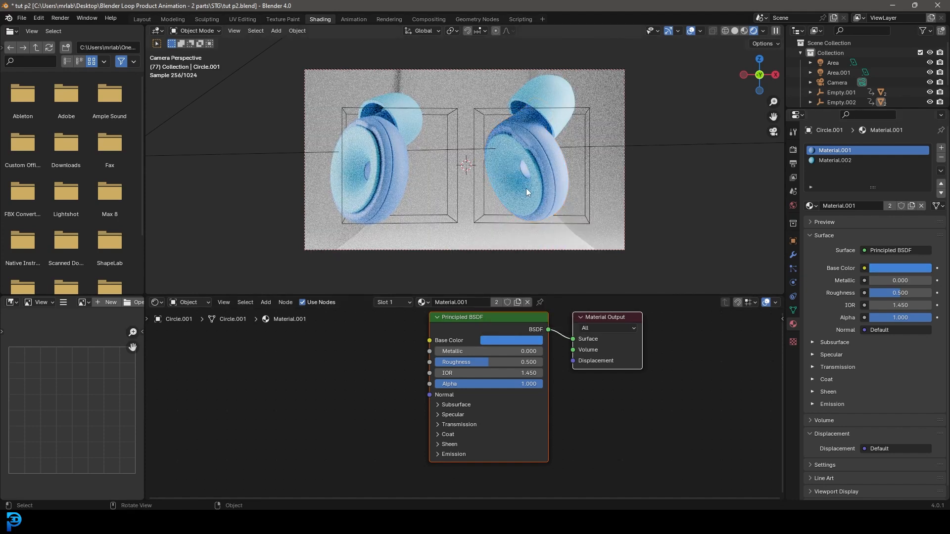
- Set the backdrop's Material.003 base color to mint green with hue 0.421, saturation 0.870 and value 0.800
left_click(455, 83)
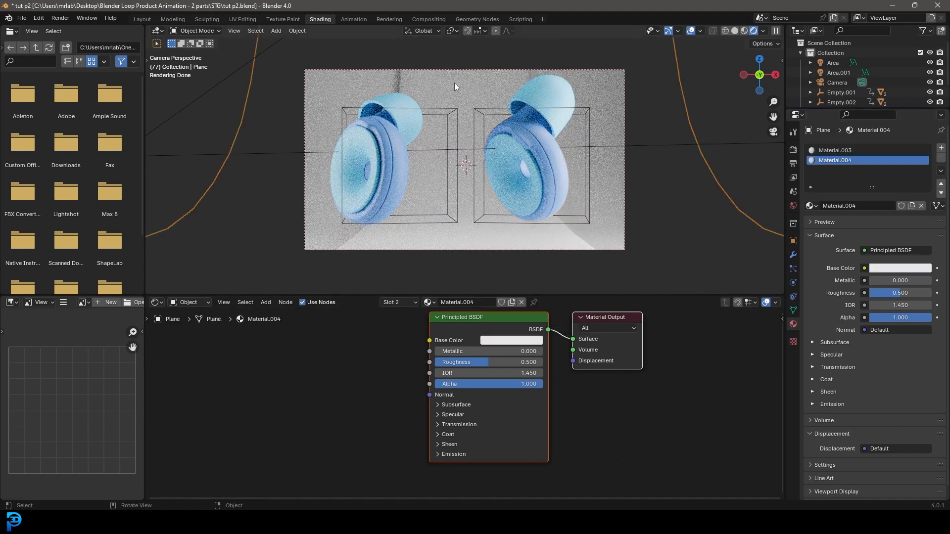
left_click(837, 150)
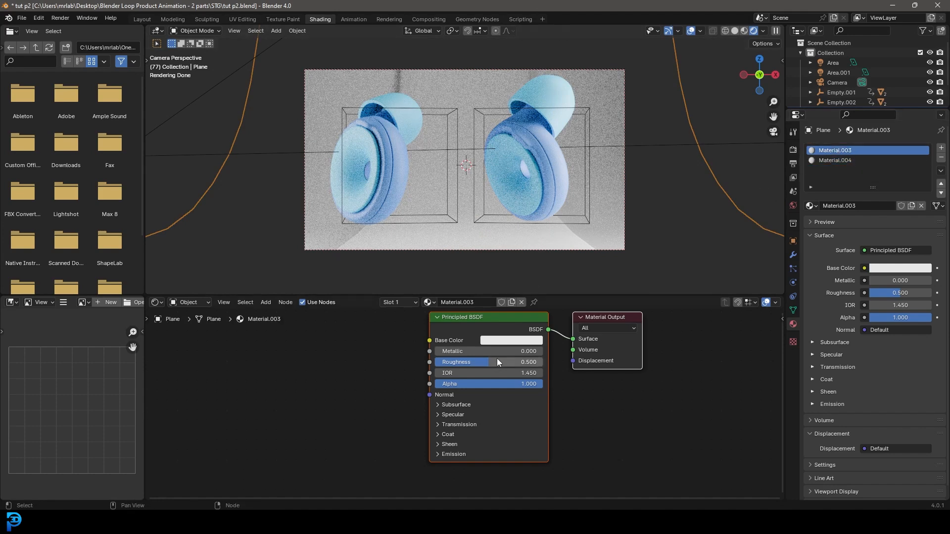
left_click(514, 341)
left_click(521, 200)
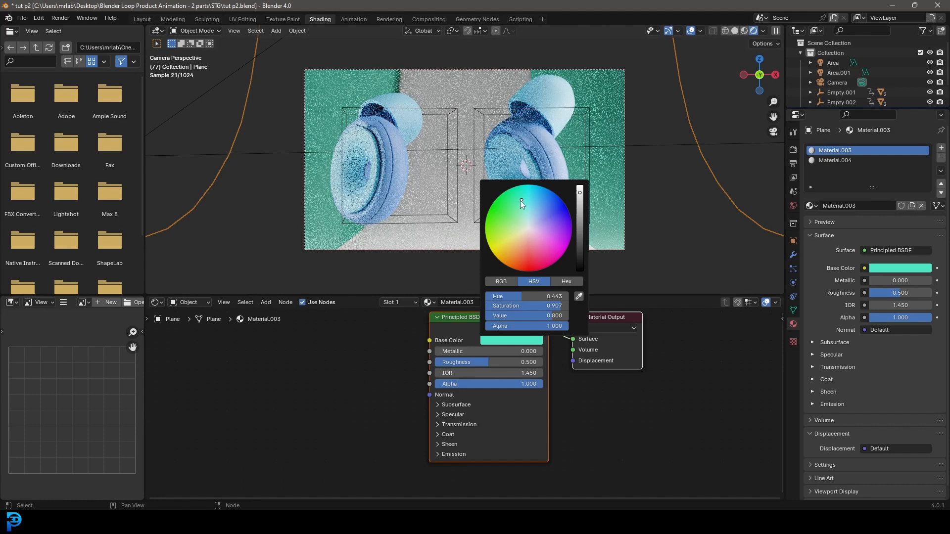
left_click(519, 204)
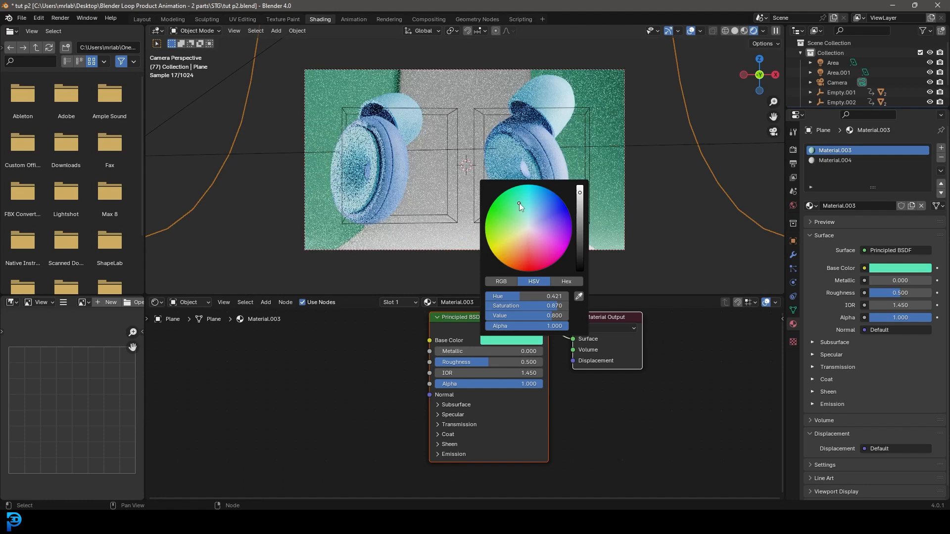
- Set the backdrop's Material.004 base color to a darker green with hue 0.416, saturation 0.896 and value 0.244
left_click(826, 161)
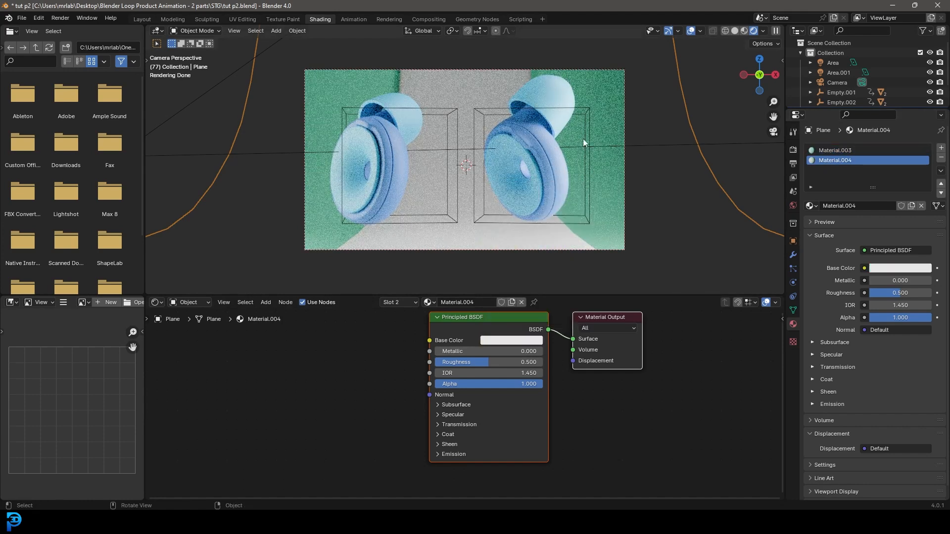
left_click(502, 341)
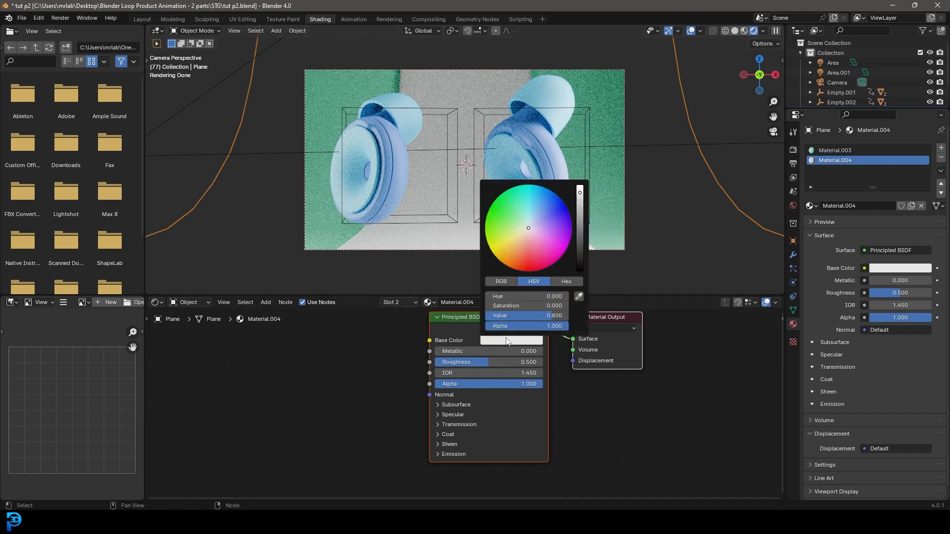
left_click(517, 201)
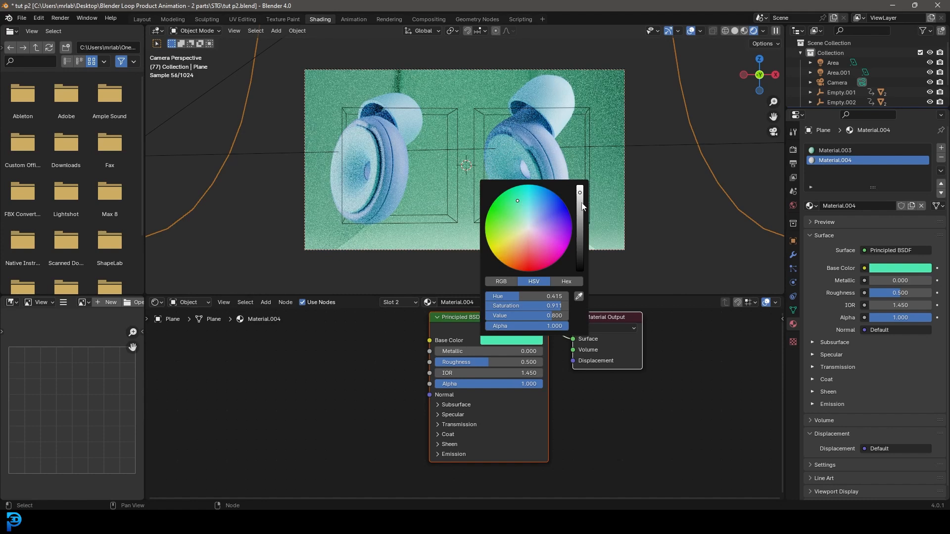
left_click_drag(580, 194, 580, 225)
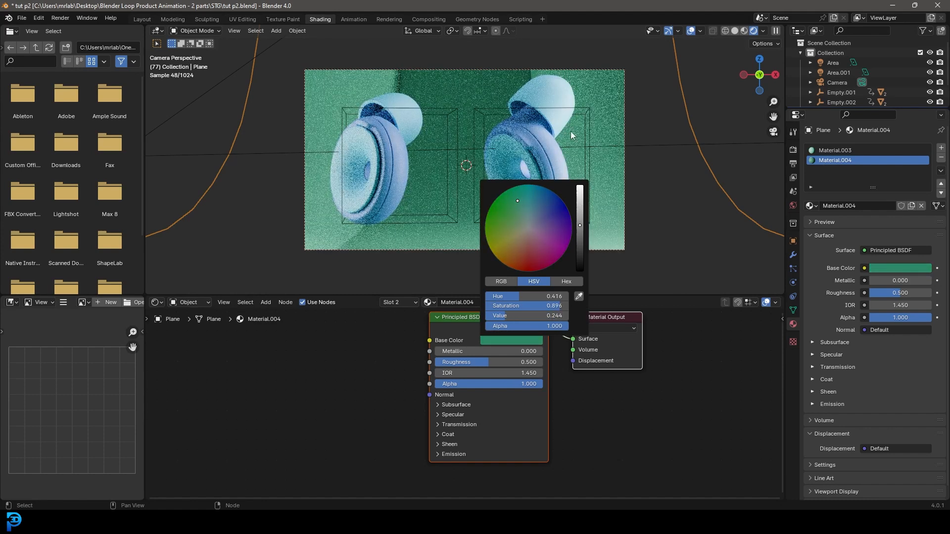
left_click(616, 147)
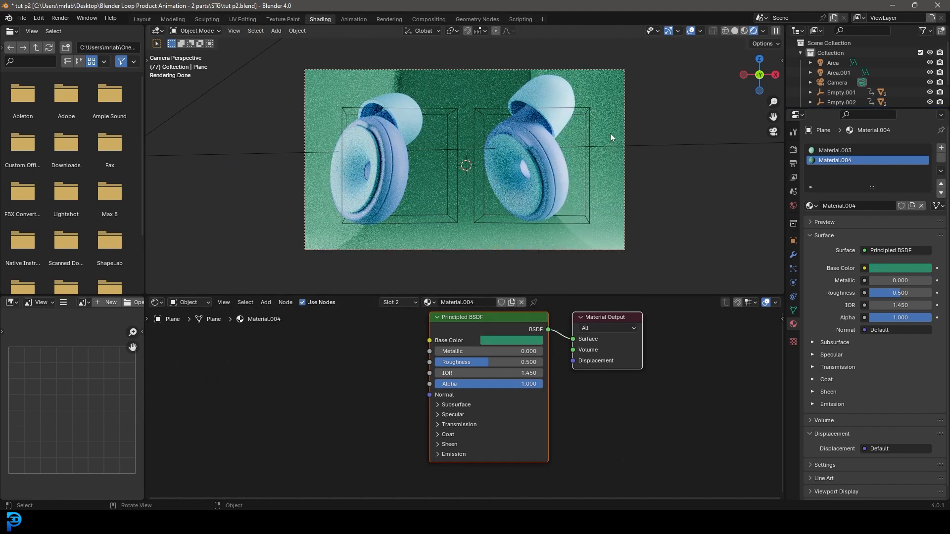
- Enable depth of field on the camera and pick Empty.001 as its focus object
left_click(601, 73)
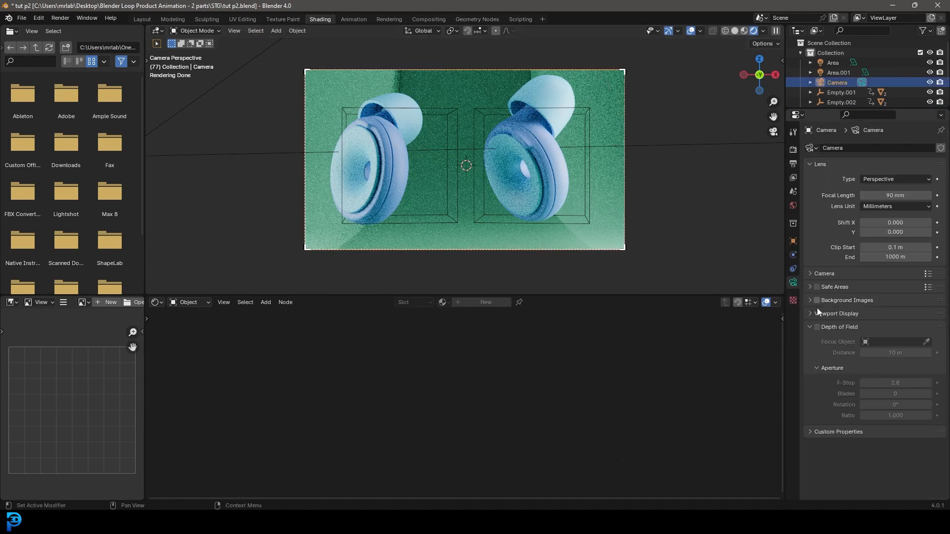
left_click(818, 327)
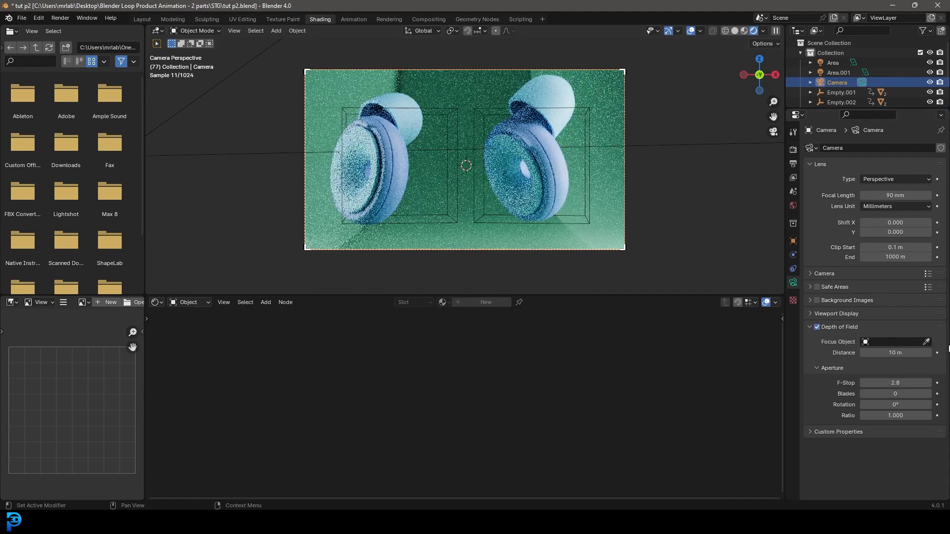
left_click(926, 342)
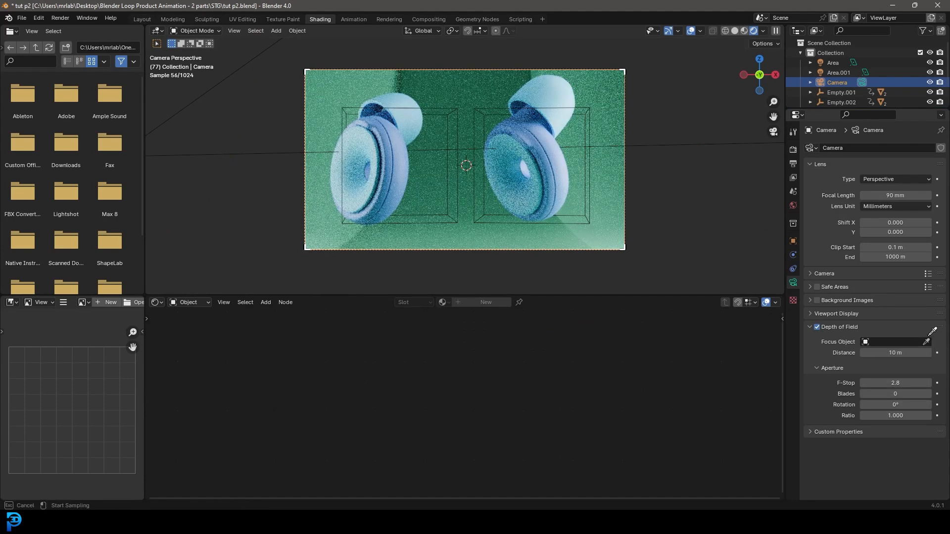
left_click(453, 110)
- Try an F-Stop of 0.5 for the camera's depth of field and settle on 0.2
left_click(895, 382)
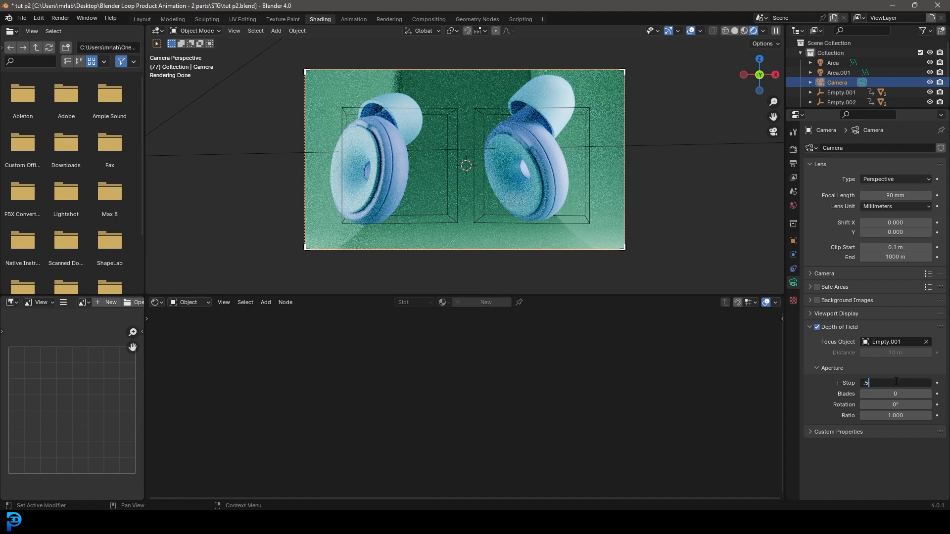
type(".5")
key("Return")
left_click(904, 383)
type(".2")
key("Return")
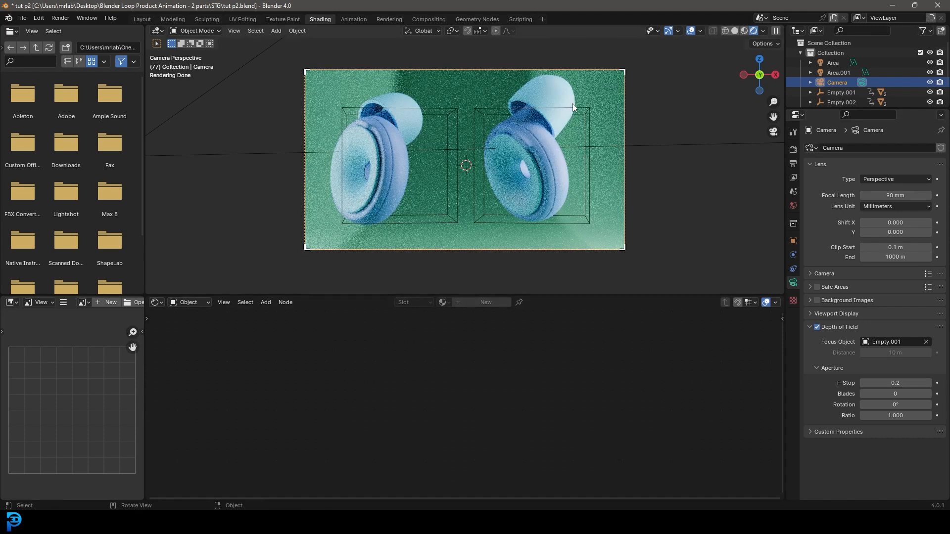
- Switch the camera view to Solid shading and save the file
key("z")
left_click(634, 121)
key("ctrl+s")
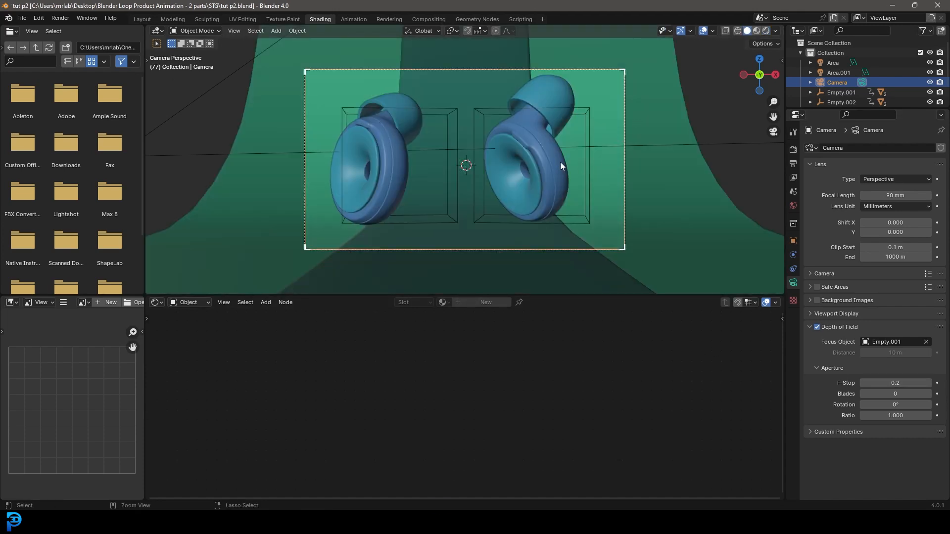
- Render the current frame as a still image and close the render window after checking it
left_click(70, 19)
left_click(94, 30)
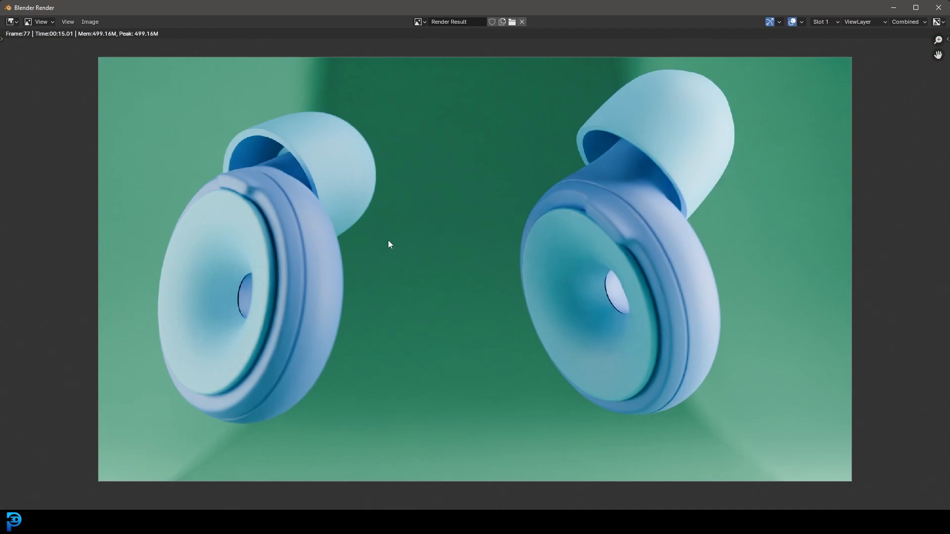
left_click(945, 8)
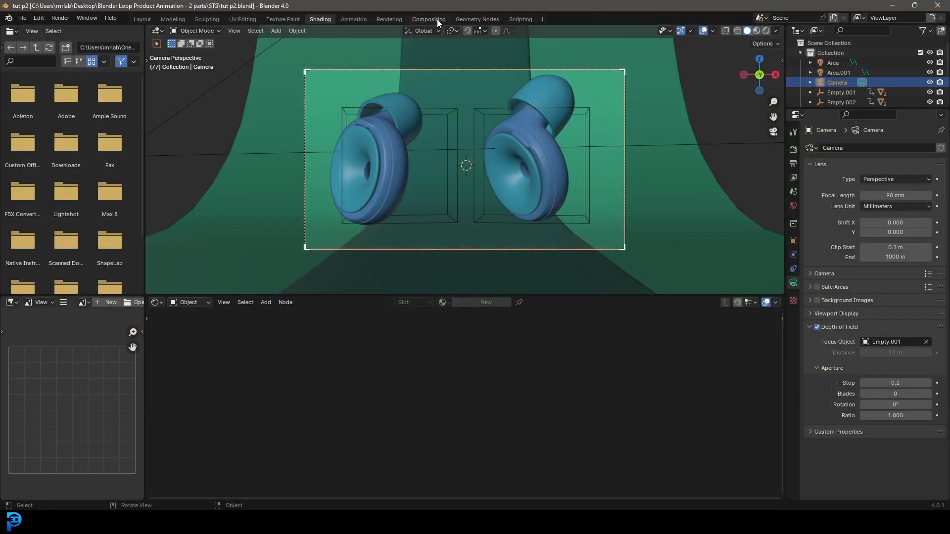
- Enable compositing nodes in the Compositing workspace and move the Render Layers node away from the Composite node
left_click(438, 19)
left_click(117, 32)
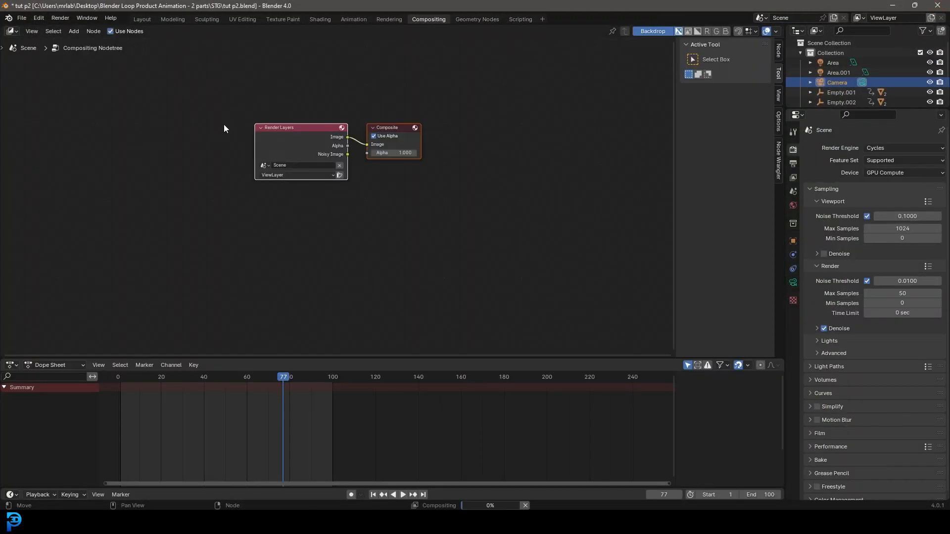
middle_click_drag(248, 140, 344, 178)
scroll(341, 183, "up", 4)
key("g")
left_click(335, 157)
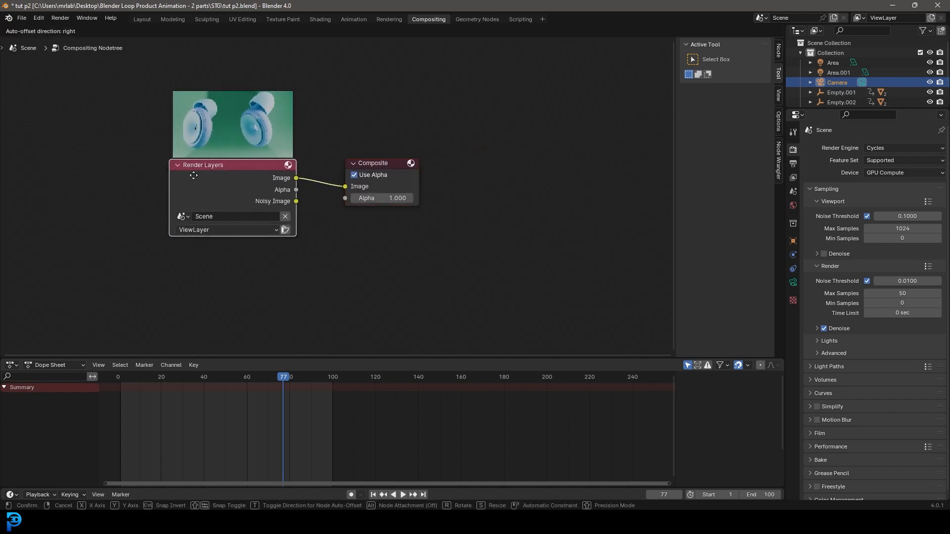
- Add a Viewer node fed by the Render Layers image and join the Composite and Viewer links through a reroute point
scroll(390, 165, "up", 2)
key("shift+a")
left_click(421, 146)
type("view")
key("Return")
left_click(482, 225)
left_click_drag(365, 174, 468, 258)
left_click_drag(510, 229, 586, 231)
right_click_drag(478, 281, 495, 171, "shift")
scroll(496, 218, "down", 3)
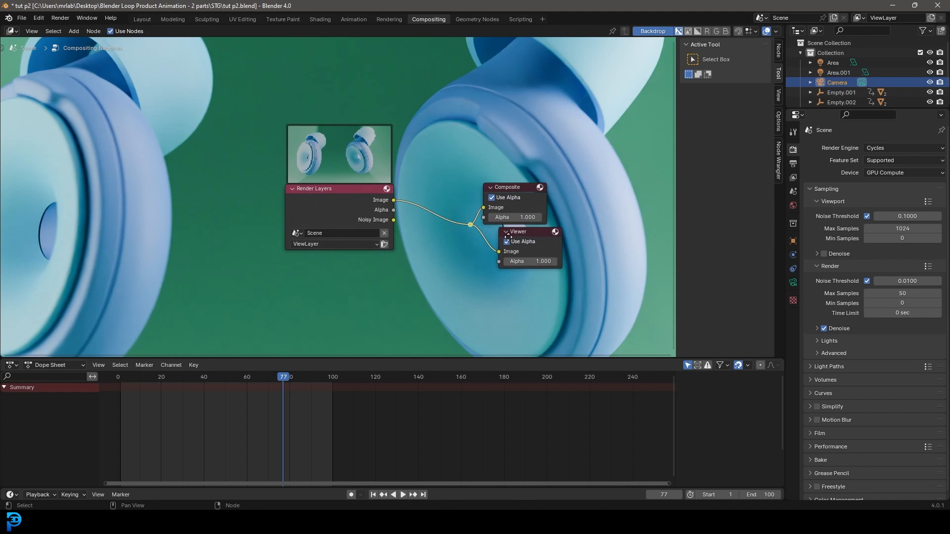
- Shrink the backdrop image to fit the node editor and move Render Layers farther from the output nodes
key("v")
key("v")
key("v")
key("v")
key("v")
middle_click_drag(437, 225, 482, 211)
left_click_drag(406, 195, 249, 210)
scroll(373, 183, "up", 5)
middle_click_drag(373, 183, 357, 175)
- Insert a Lens Distortion node on the image link between Render Layers and the reroute point
key("shift+a")
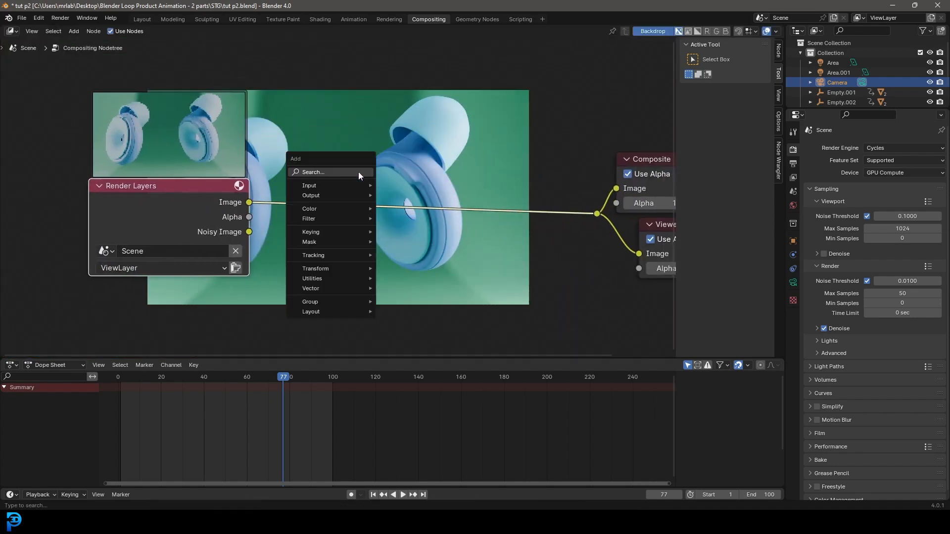
left_click(359, 173)
type("lens")
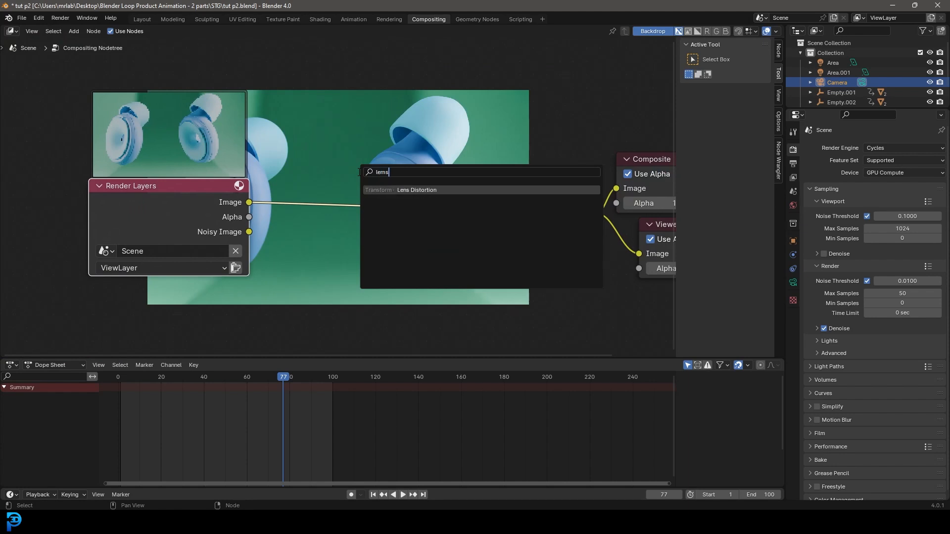
left_click(412, 190)
left_click(426, 234)
- Set the Lens Distortion node's Distortion to 0.02 and Dispersion to 0.015
scroll(455, 246, "up", 2)
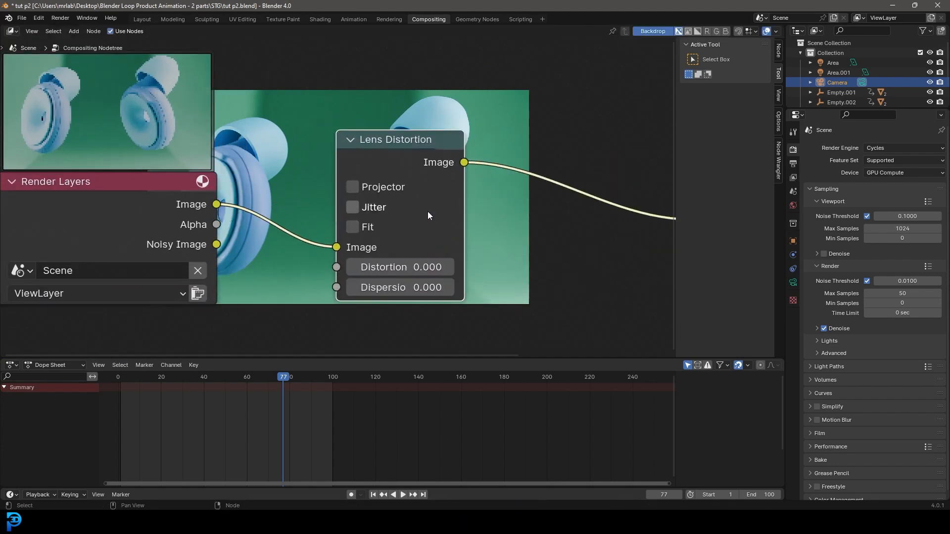
middle_click_drag(456, 247, 455, 216)
left_click(428, 237)
type(".02")
key("Return")
left_click(407, 257)
type(".01")
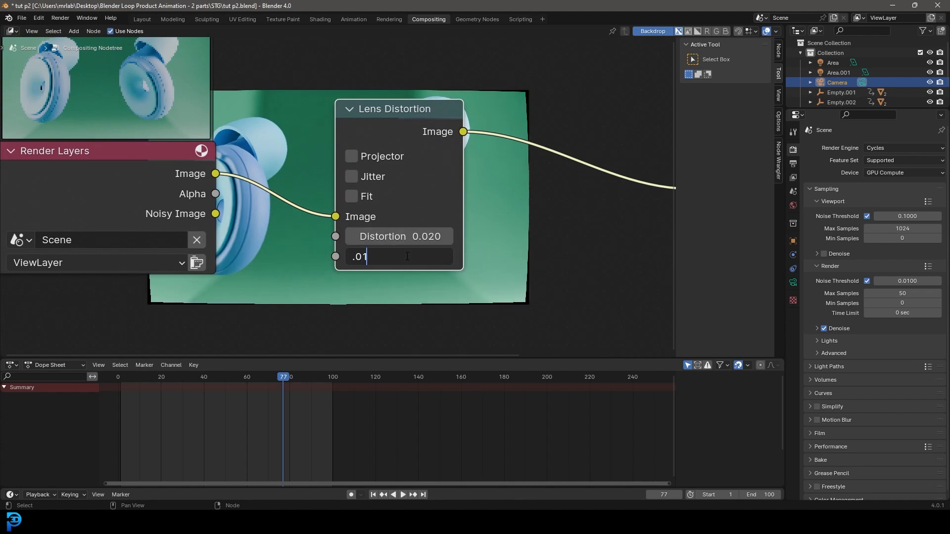
type("5")
key("Return")
middle_click_drag(492, 206, 428, 194)
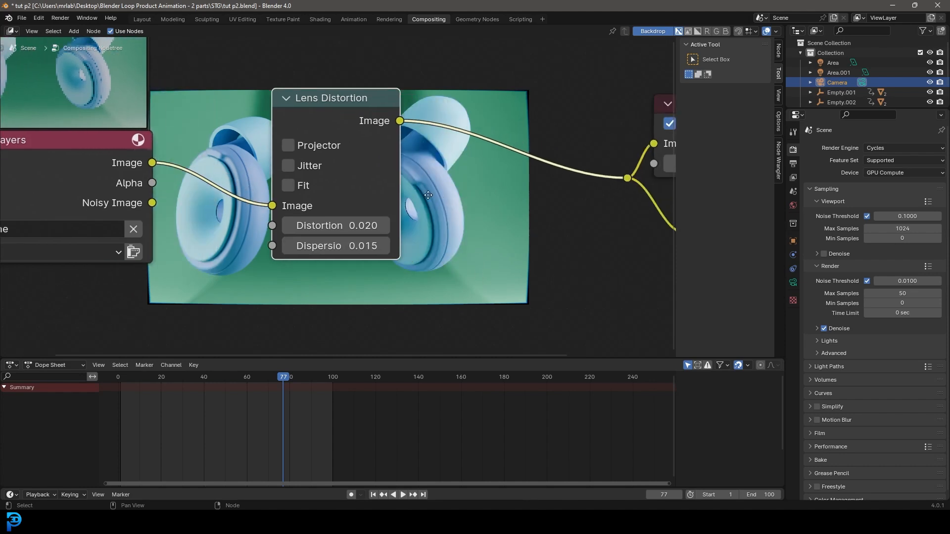
scroll(428, 195, "up", 1)
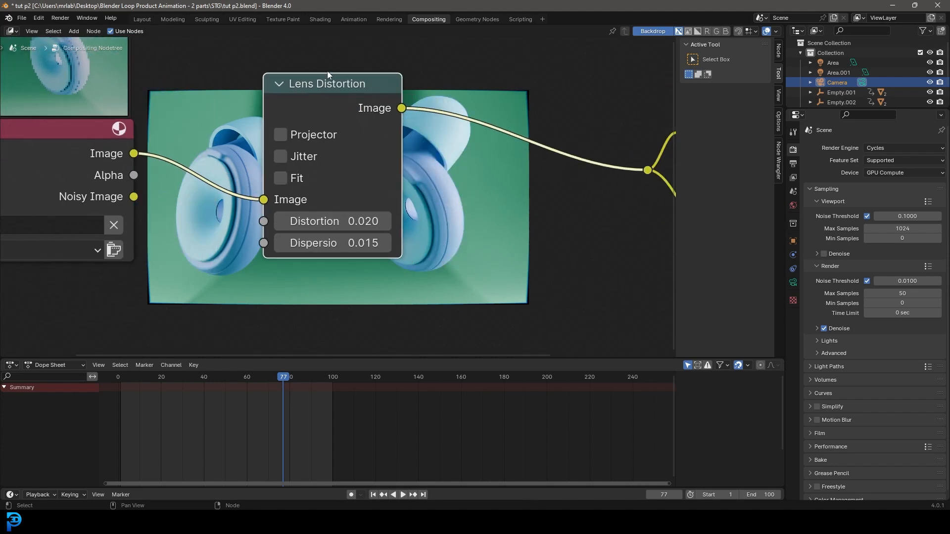
- Enable Fit on the Lens Distortion node
left_click(280, 178)
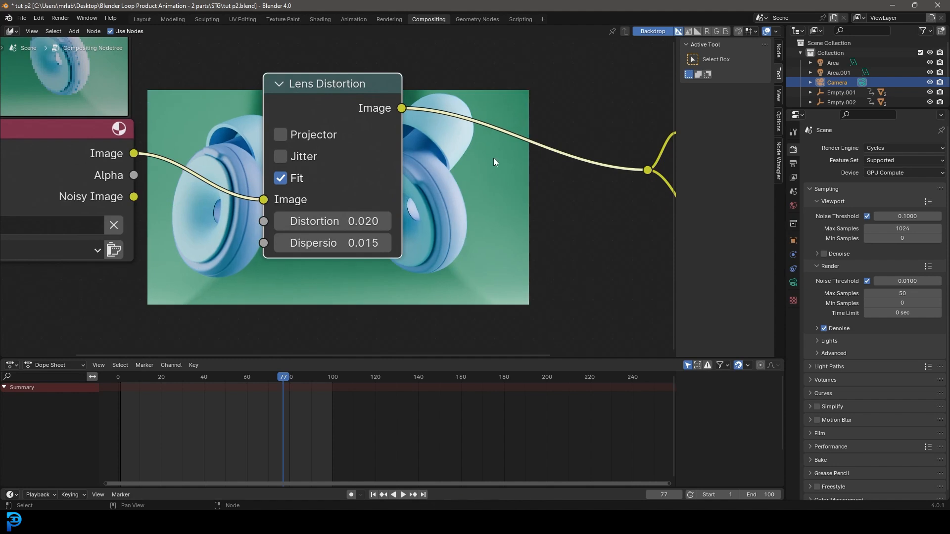
middle_click_drag(397, 217, 371, 284)
key("v")
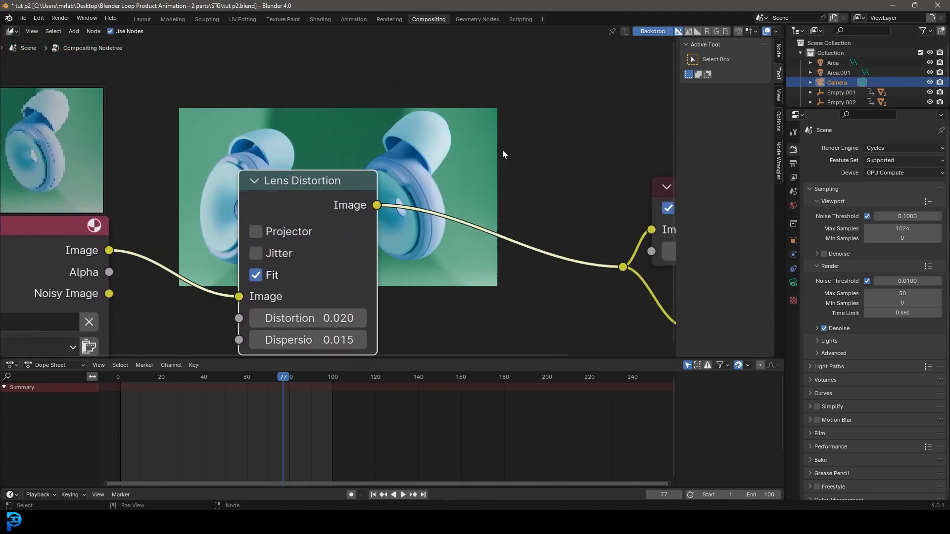
- Enlarge the backdrop image to examine the distortion and colour fringing on the earbuds' edges
key("alt+v")
key("alt+v")
key("alt+v")
key("alt+v")
key("alt+v")
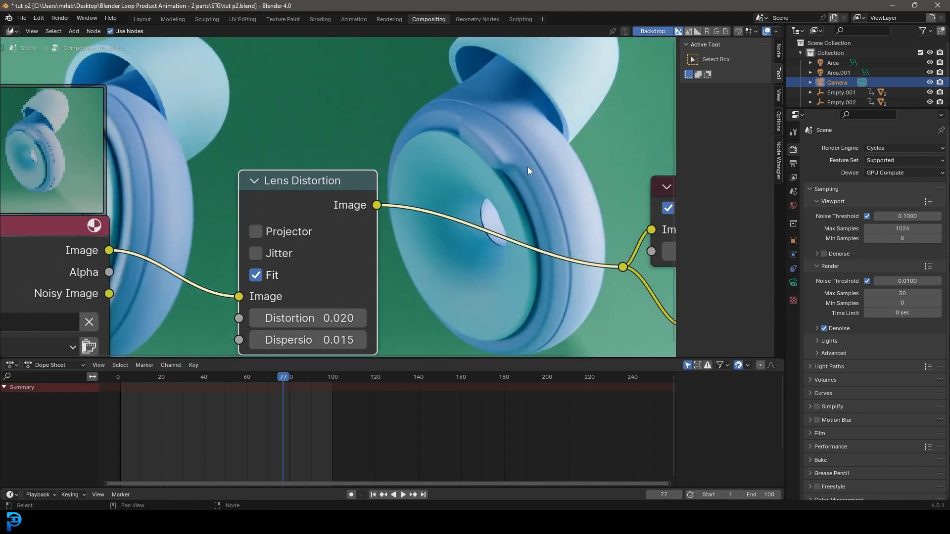
key("v")
key("v")
key("v")
- Duplicate the Lens Distortion node above the original, feed the copy with the Render Layers image and enable its Jitter option
middle_click_drag(366, 235, 330, 185, "ctrl")
scroll(346, 176, "up", 2)
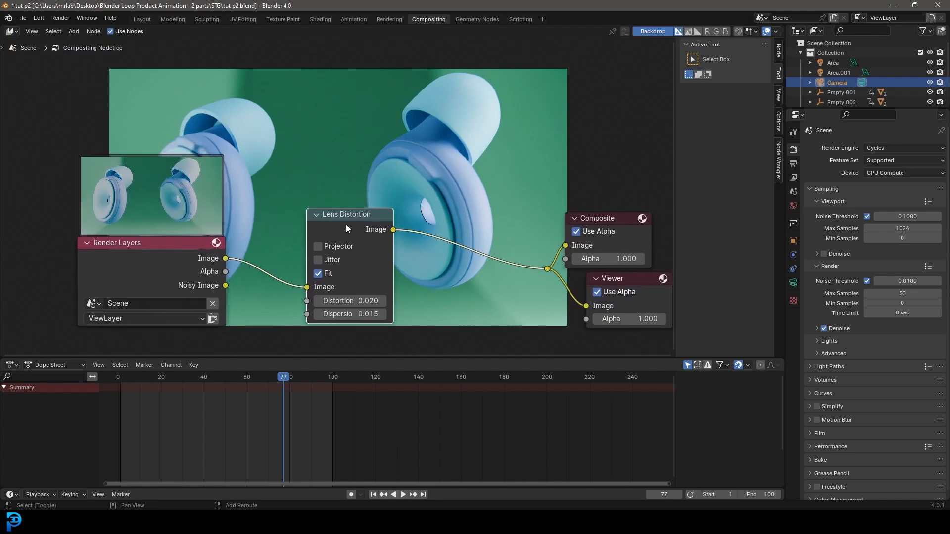
key("shift+d")
left_click(362, 104)
left_click_drag(225, 257, 320, 162)
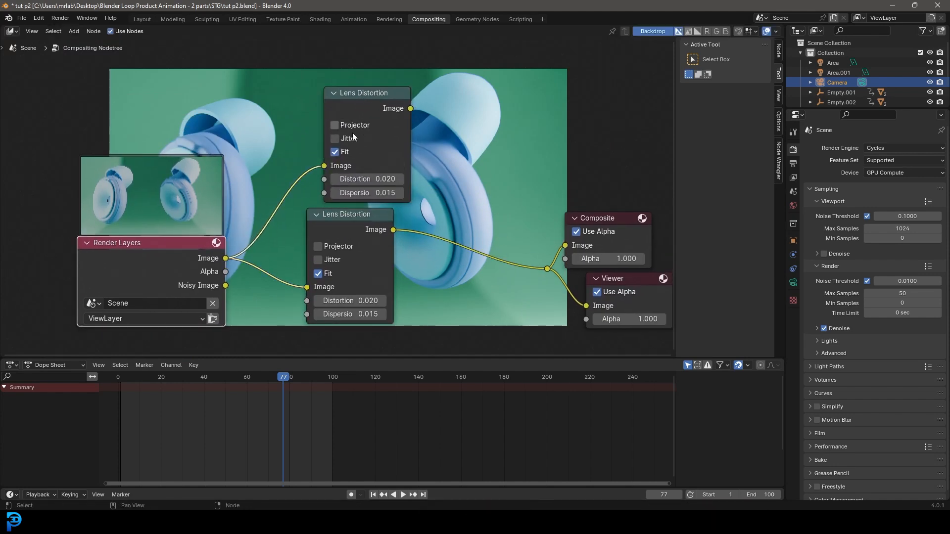
left_click(335, 139)
- Insert a Mix Color node on the link between the original Lens Distortion node and the reroute point
middle_click_drag(454, 135, 423, 130)
key("shift+a")
type("m")
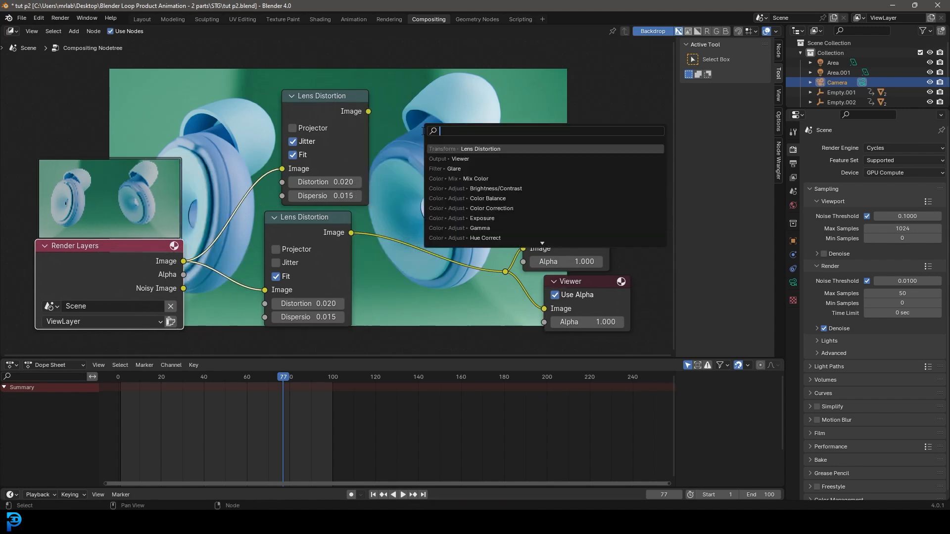
type("ix")
key("Return")
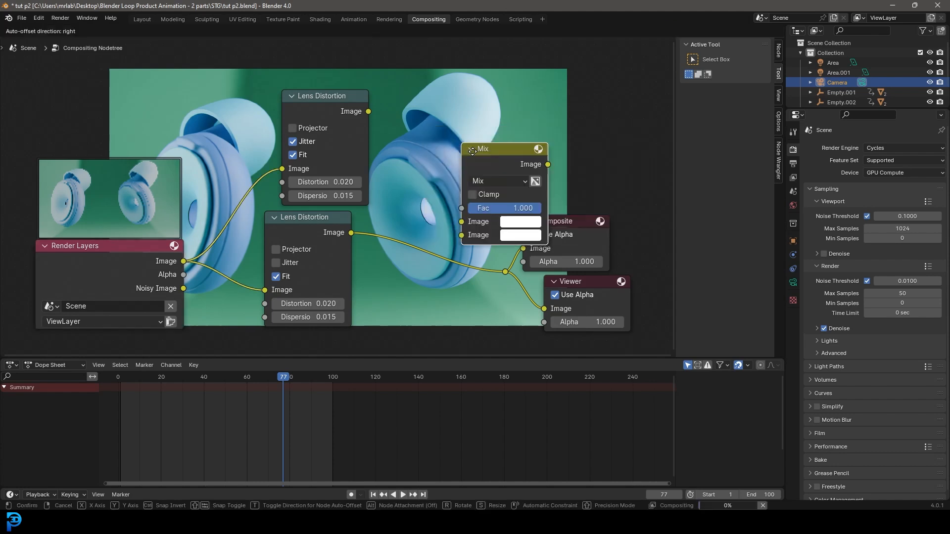
left_click(409, 168)
- Set the Mix node's blending mode to Add, with the jittered Lens Distortion in its first image input and the original in the second
left_click(437, 206)
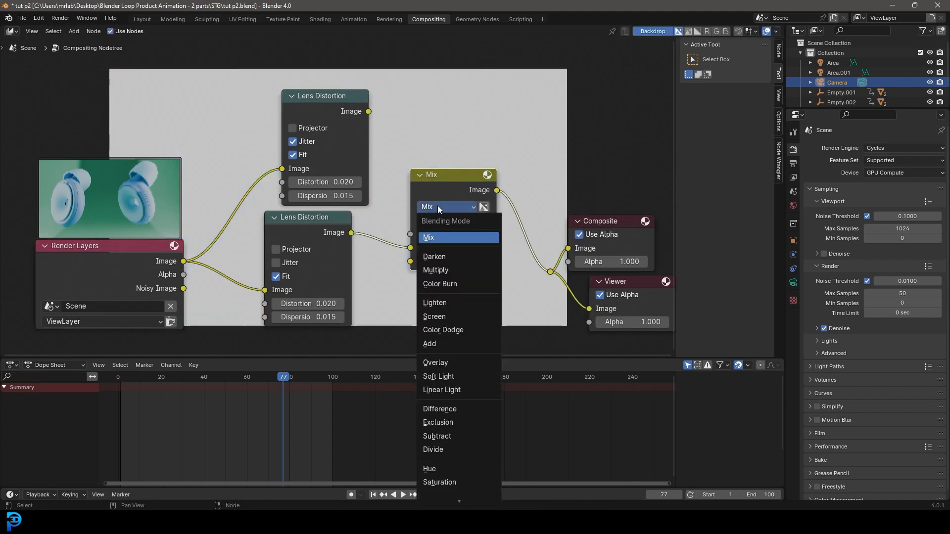
left_click(452, 344)
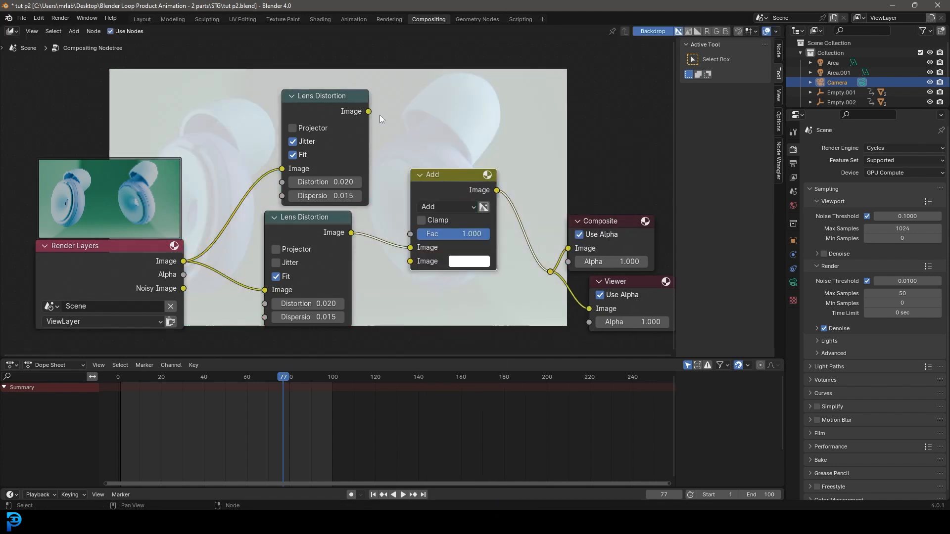
left_click_drag(368, 111, 410, 249)
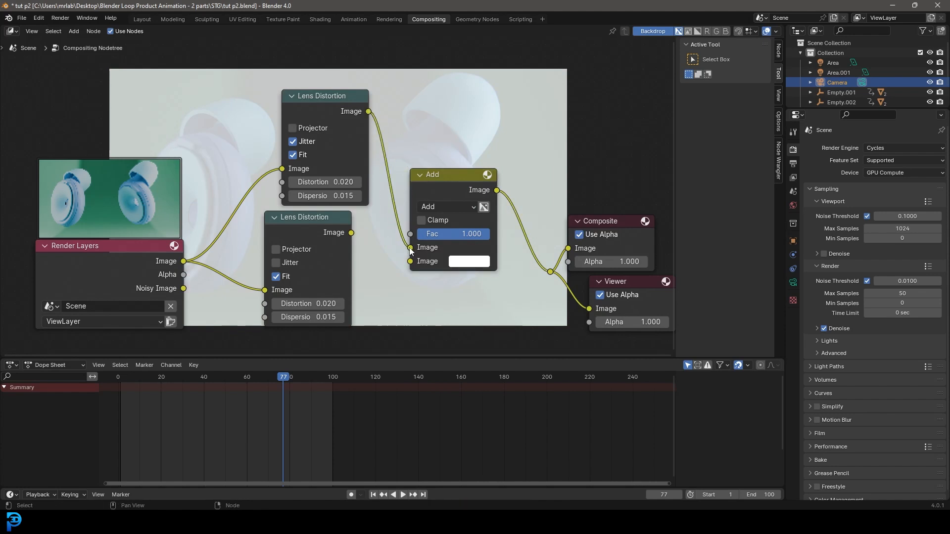
left_click_drag(351, 233, 410, 260)
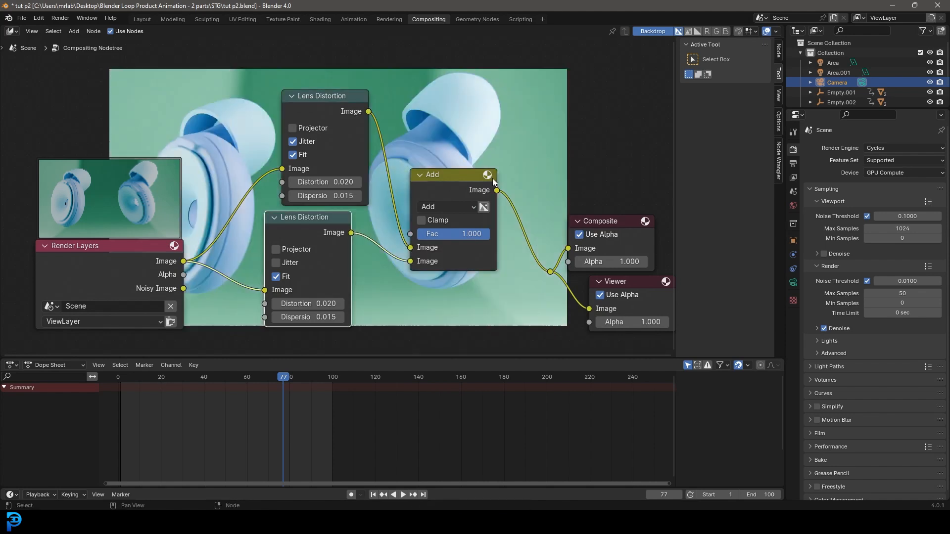
- Inspect the enlarged backdrop and set the Add node's Fac to 0.700
middle_click_drag(476, 155, 396, 129)
scroll(396, 130, "up", 3)
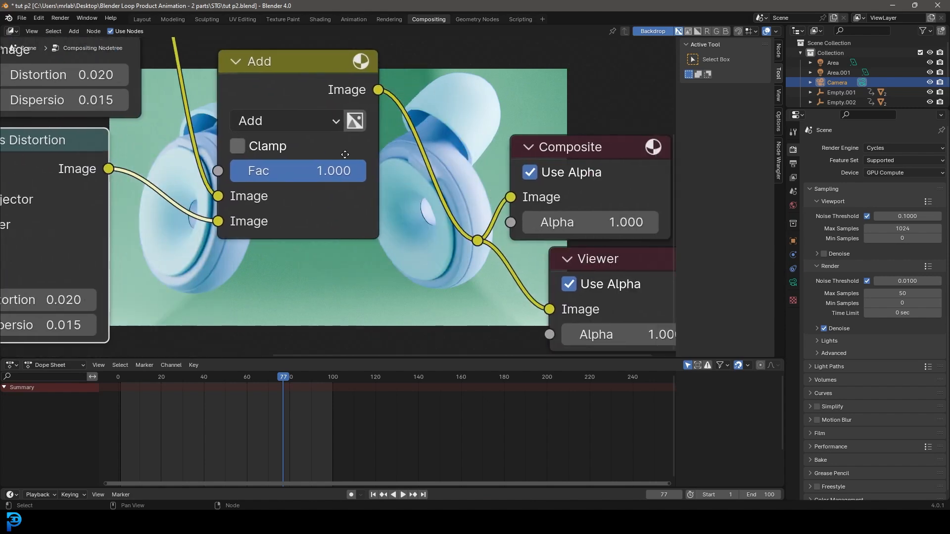
key("alt+v")
key("alt+v")
key("alt+v")
key("alt+v")
key("alt+v")
key("alt+v")
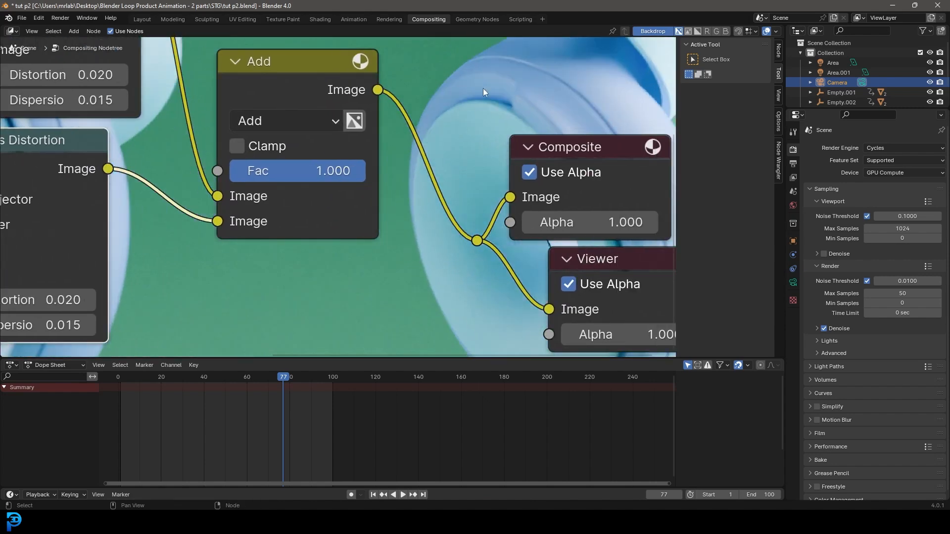
left_click_drag(346, 170, 305, 171)
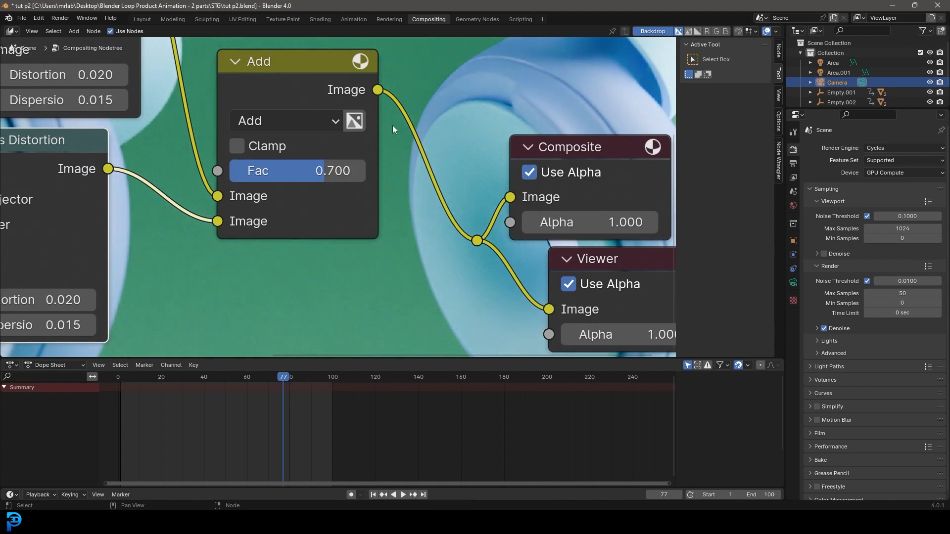
- Compare the backdrop at full view and enlarged, and fine-tune the Add node's Fac to 0.683
key("v")
key("v")
key("v")
key("v")
key("v")
middle_click_drag(446, 146, 446, 68)
middle_click_drag(401, 195, 444, 224)
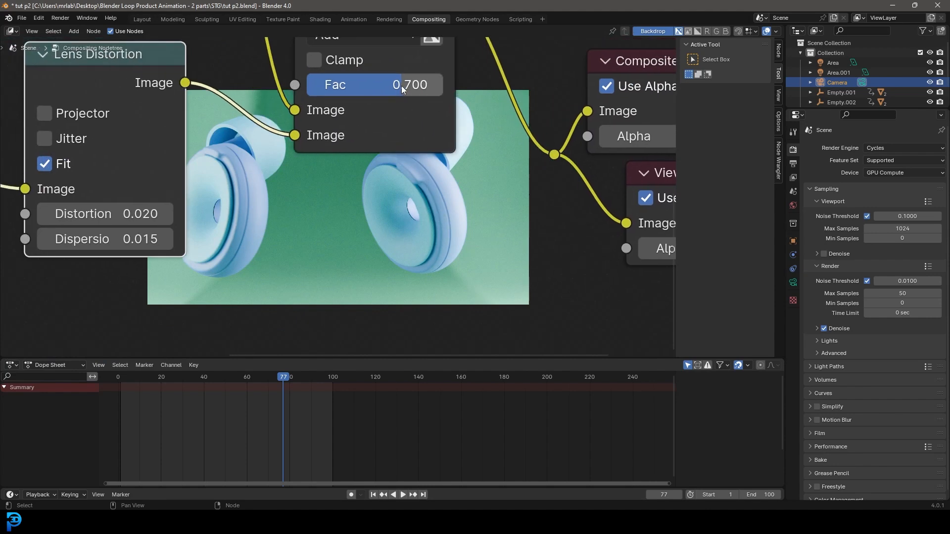
key("alt+v")
key("alt+v")
key("alt+v")
key("alt+v")
key("alt+v")
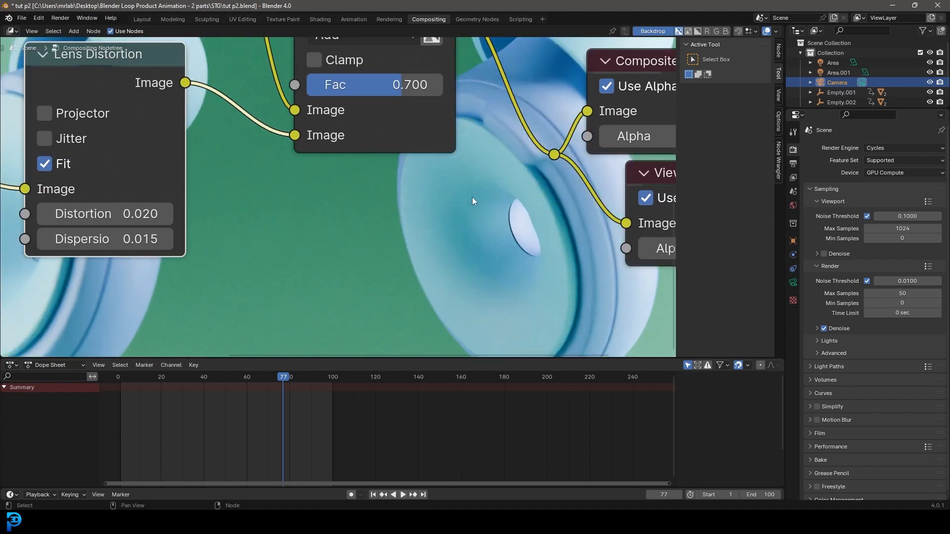
mouse_move(406, 84)
left_mouse_down()
mouse_move(364, 88)
mouse_move(400, 86)
left_mouse_up()
- Shrink the backdrop to its full view and review the blended image alongside the node setup
key("v")
key("v")
key("v")
key("v")
key("v")
middle_click_drag(470, 83, 421, 336)
scroll(463, 190, "down", 2)
scroll(177, 49, "down", 1)
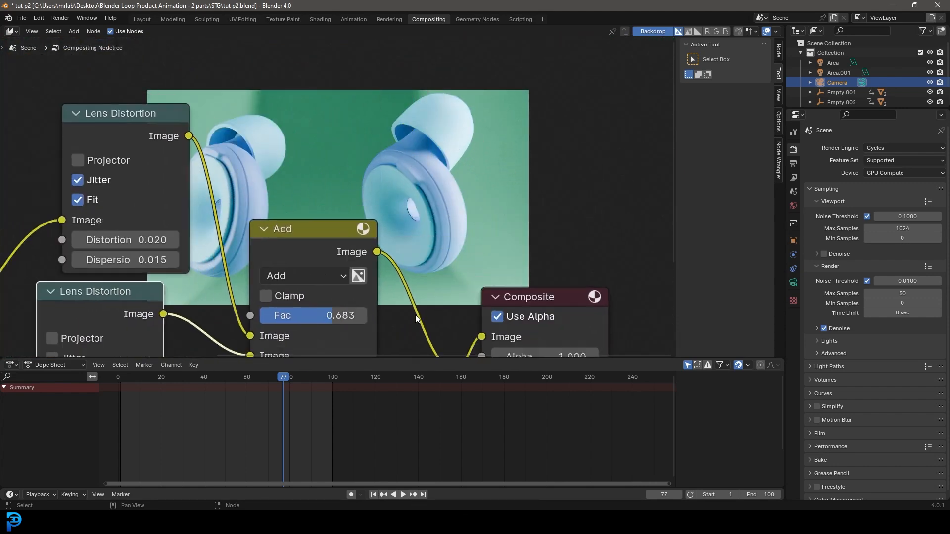
- Return to the Layout workspace's camera view in Solid shading and save the blend file
left_click(149, 19)
key("z")
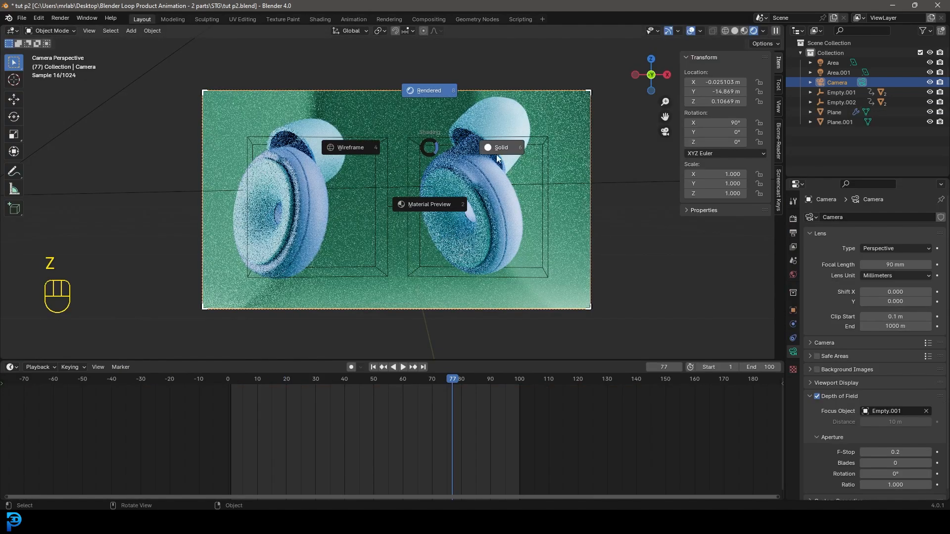
left_click(497, 163)
key("ctrl+s")
key("ctrl+s")
scroll(530, 185, "up", 4)
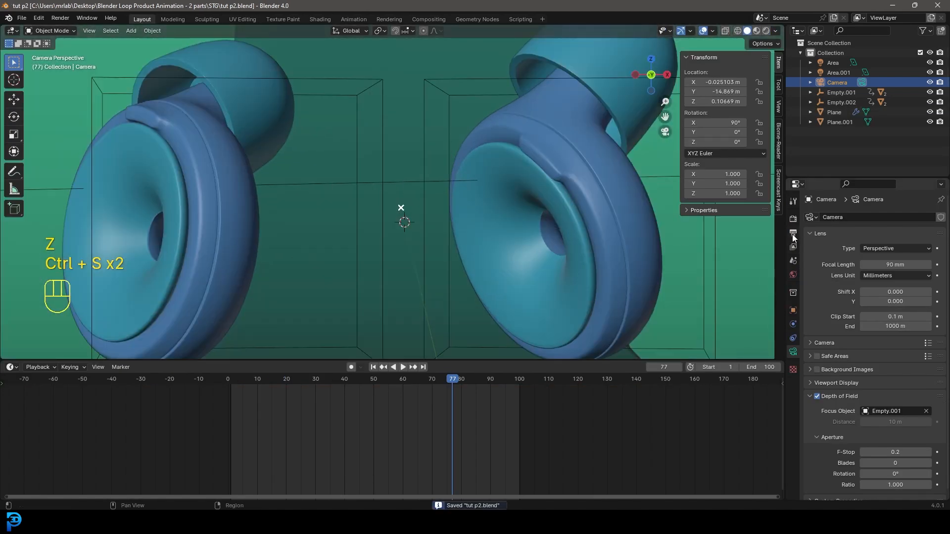
- Set the render output path to the Desktop folder
left_click(793, 233)
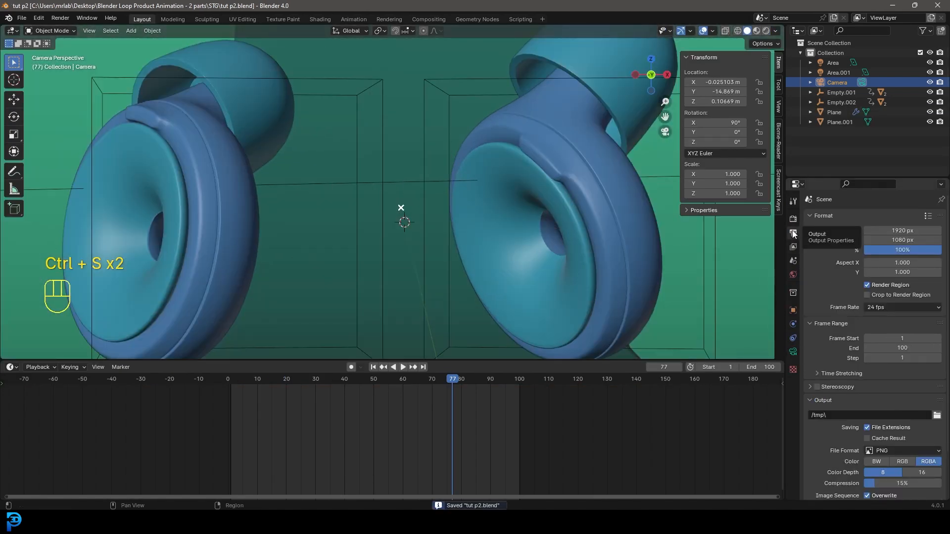
left_click(937, 415)
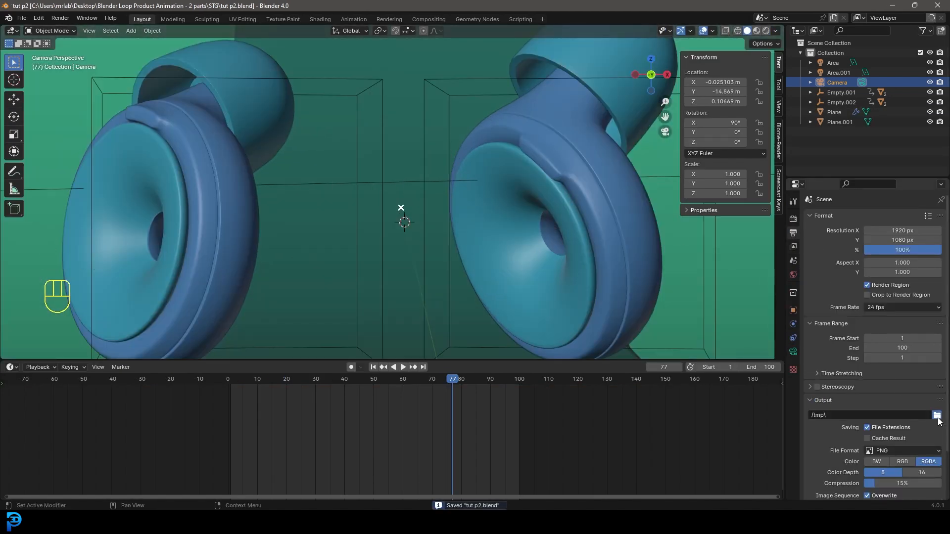
left_click(250, 241)
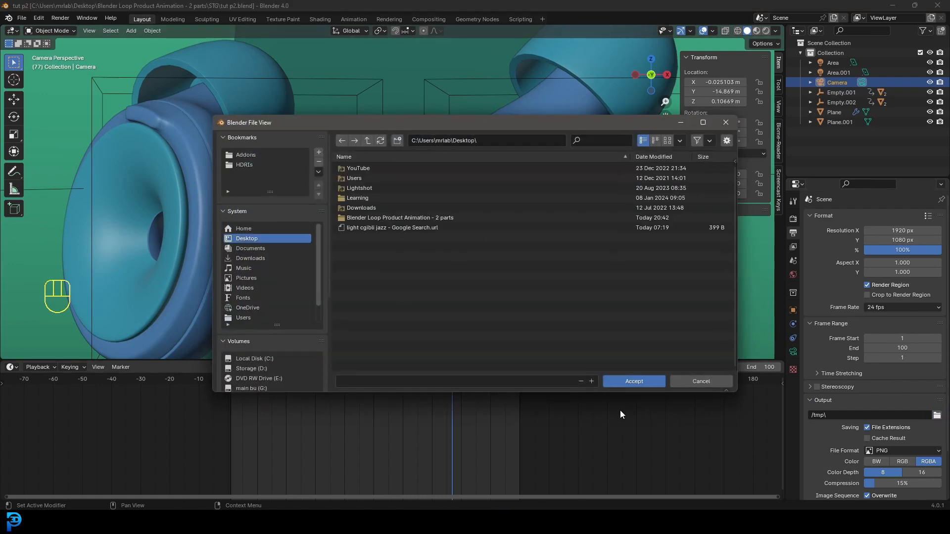
left_click(628, 381)
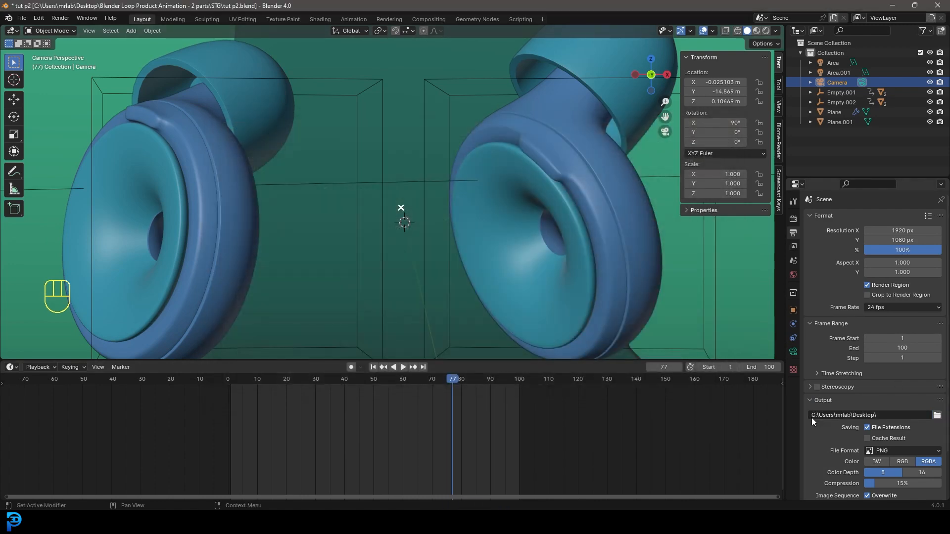
- Set the output file format to FFmpeg Video with an MPEG-4 container
left_click(892, 450)
left_click(909, 396)
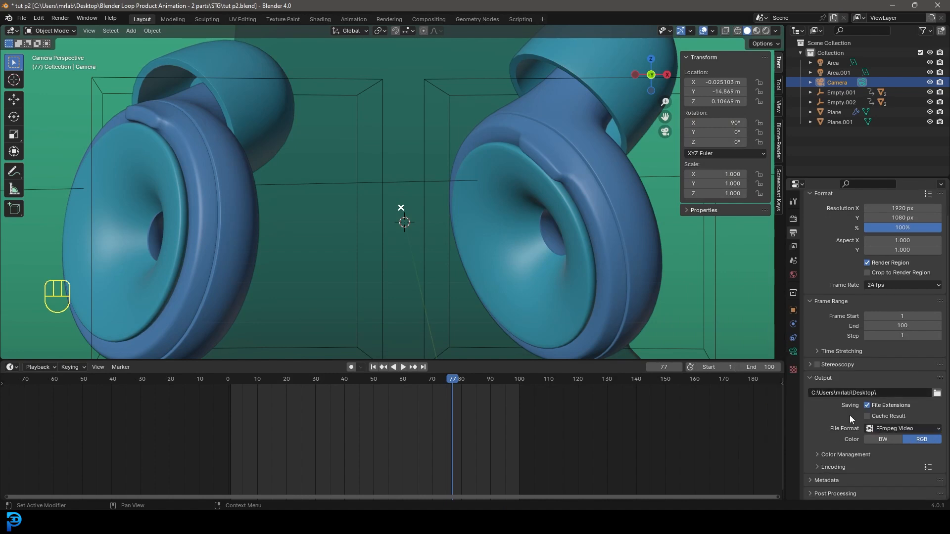
left_click(826, 467)
scroll(826, 467, "down", 2)
left_click(875, 443)
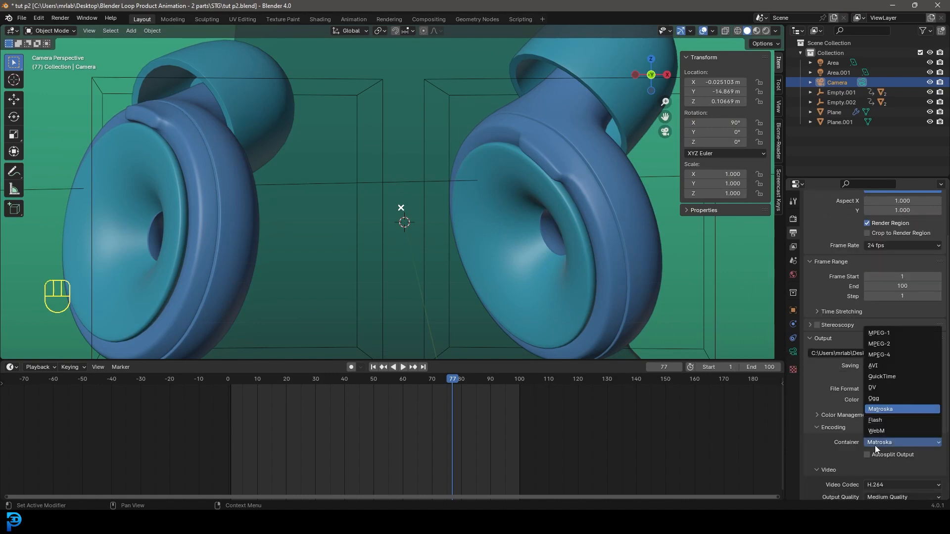
left_click(898, 354)
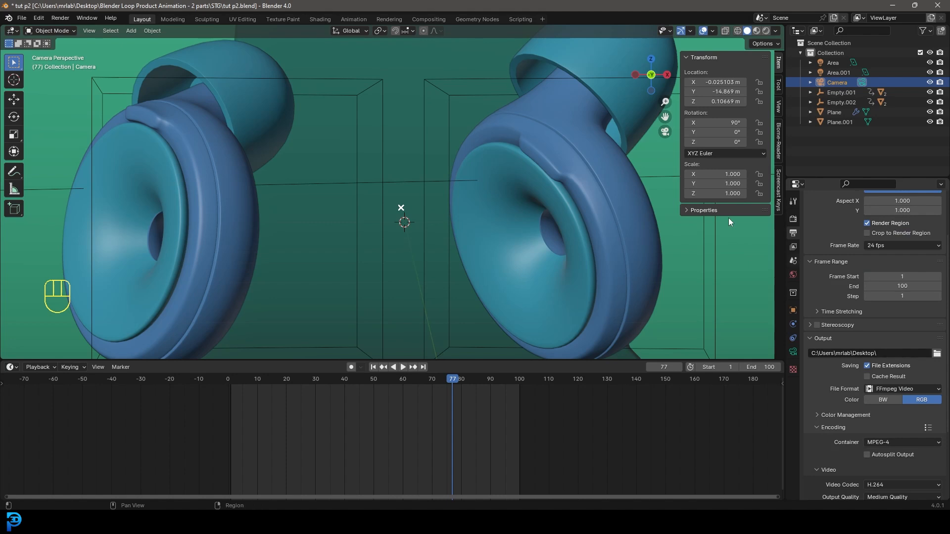
left_click(60, 18)
scroll(519, 244, "down", 3)
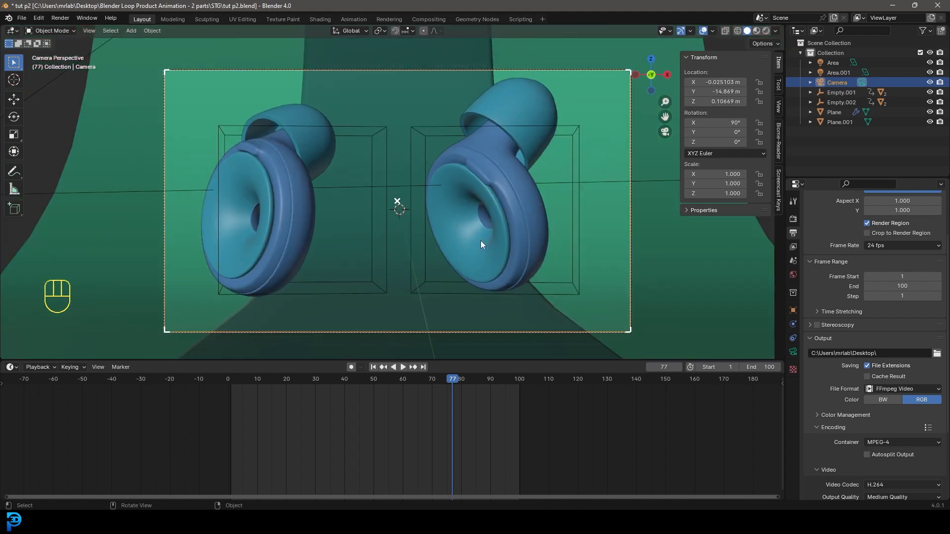